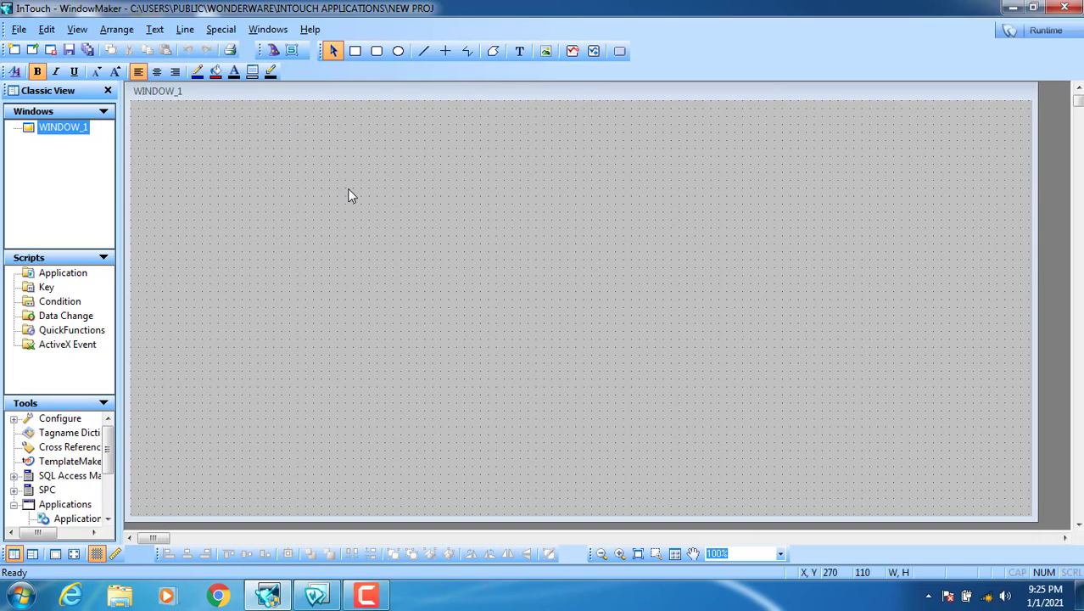
# Step: Insert the cone-bottomed tank from the Symbol Factory wizard's Tanks category and enlarge it to about 109 by 161
pyautogui.click(274, 51)
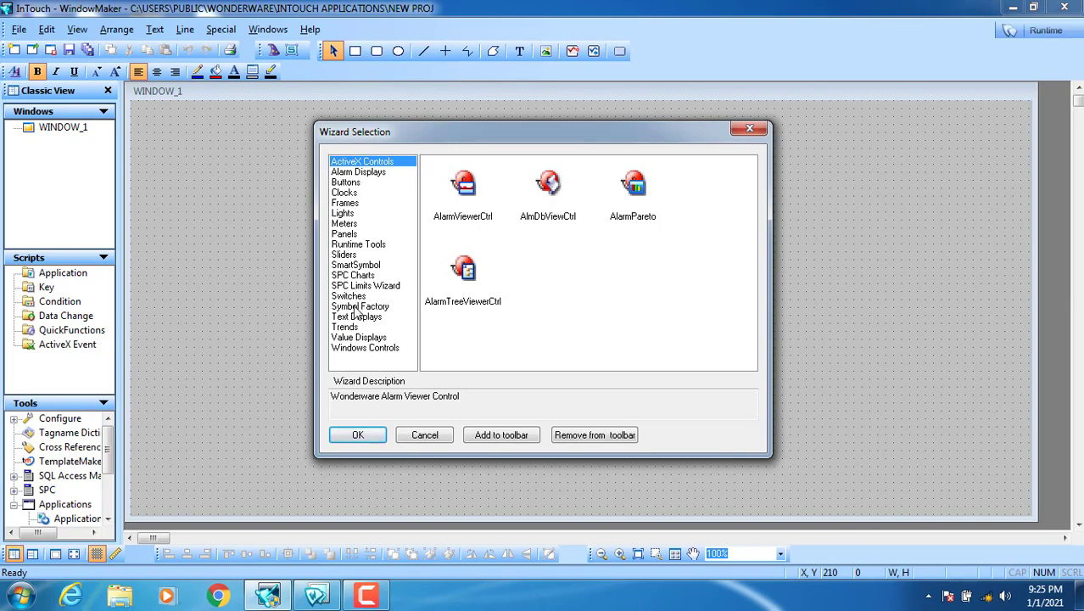
pyautogui.click(749, 129)
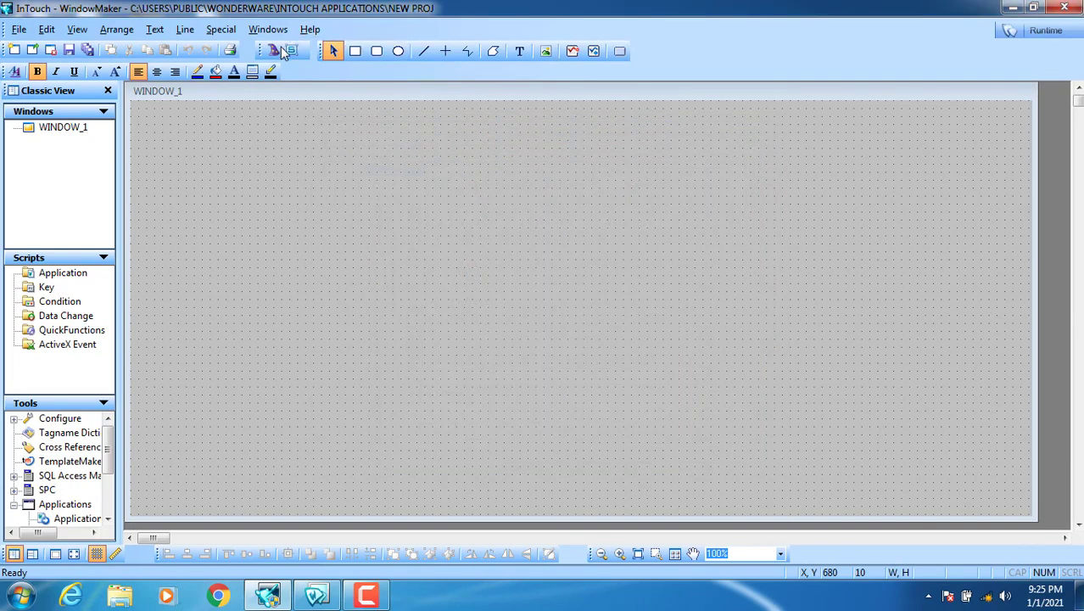
pyautogui.click(274, 52)
pyautogui.click(361, 307)
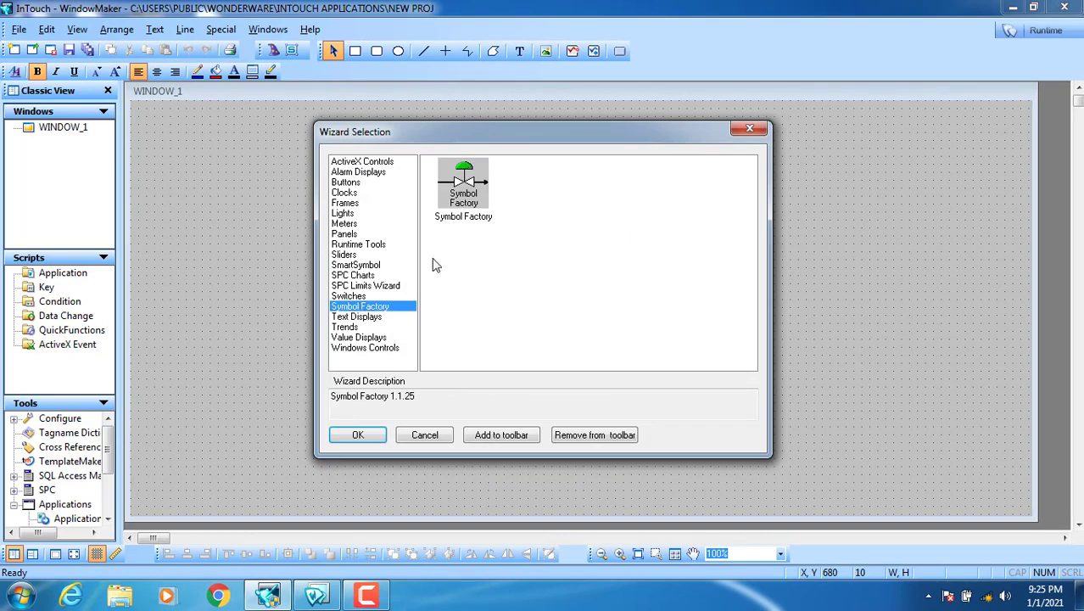
pyautogui.doubleClick(463, 187)
pyautogui.click(295, 157)
pyautogui.press('t')
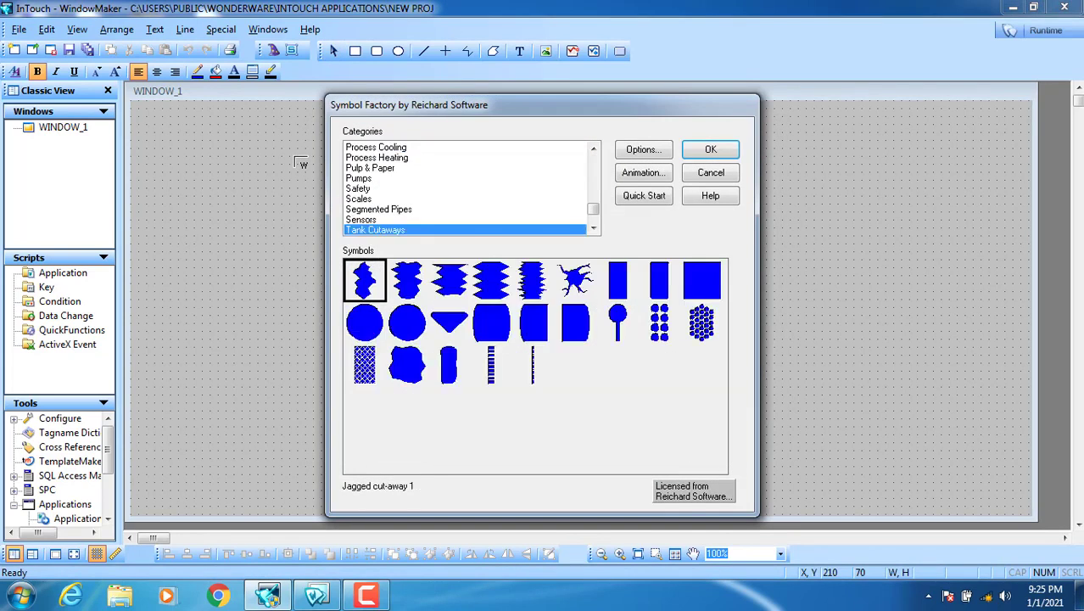
pyautogui.press('t')
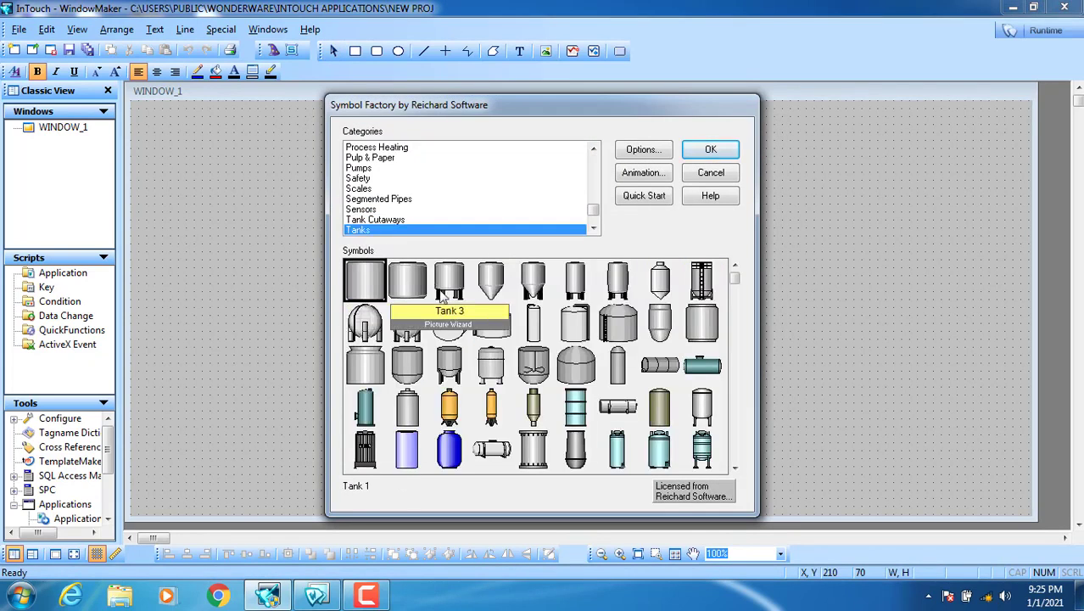
pyautogui.doubleClick(491, 282)
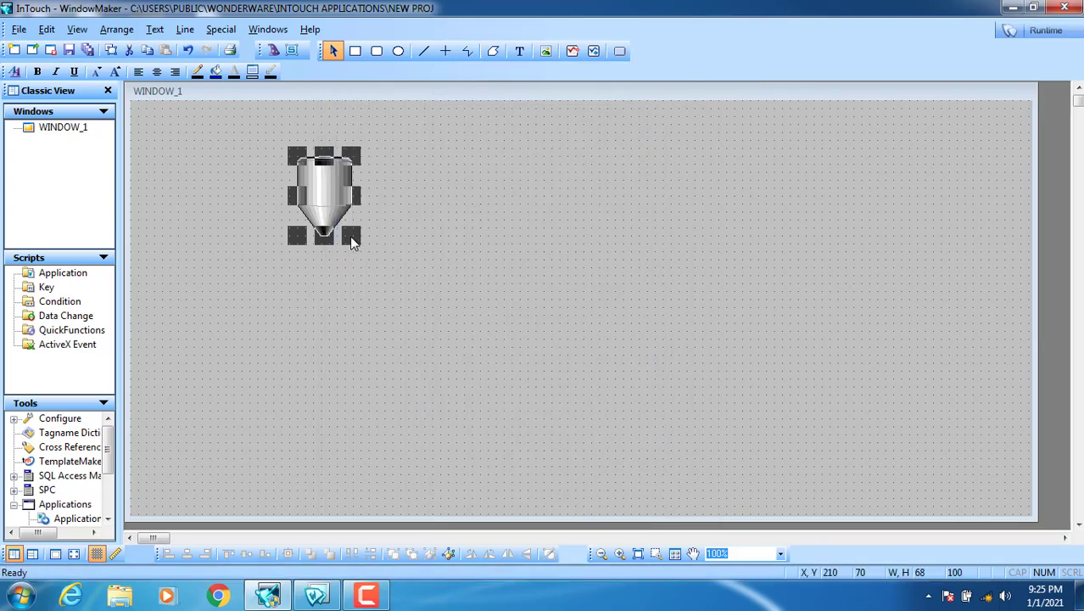
pyautogui.moveTo(351, 236); pyautogui.dragTo(404, 285)
pyautogui.moveTo(343, 211); pyautogui.dragTo(361, 206)
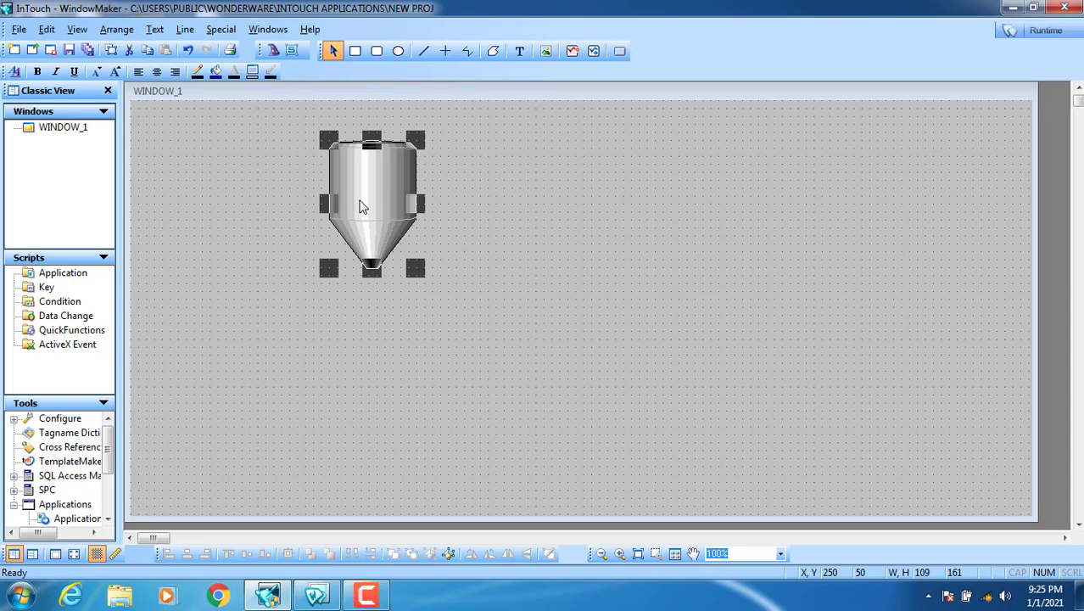
# Step: Break the tank's cell and rotate the tank 180 degrees so its cone points upward
pyautogui.rightClick(353, 182)
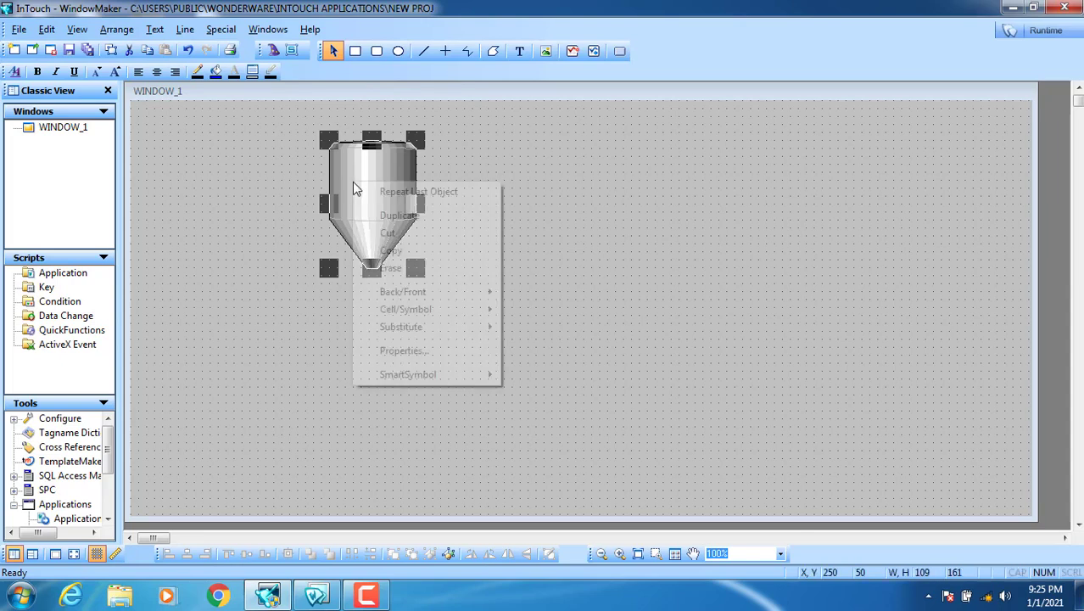
pyautogui.moveTo(429, 297)
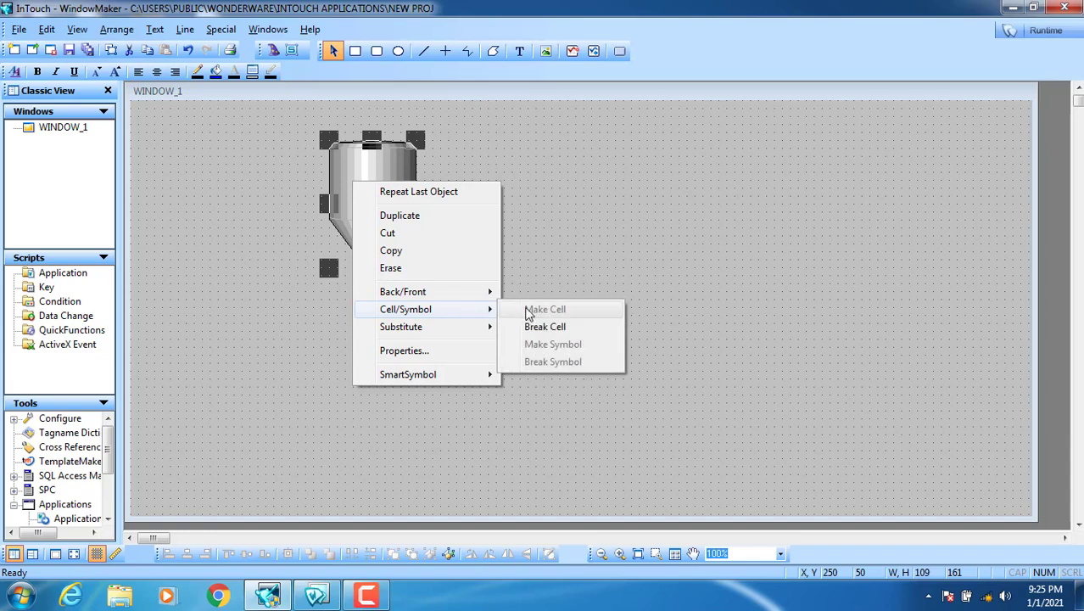
pyautogui.click(535, 327)
pyautogui.click(472, 553)
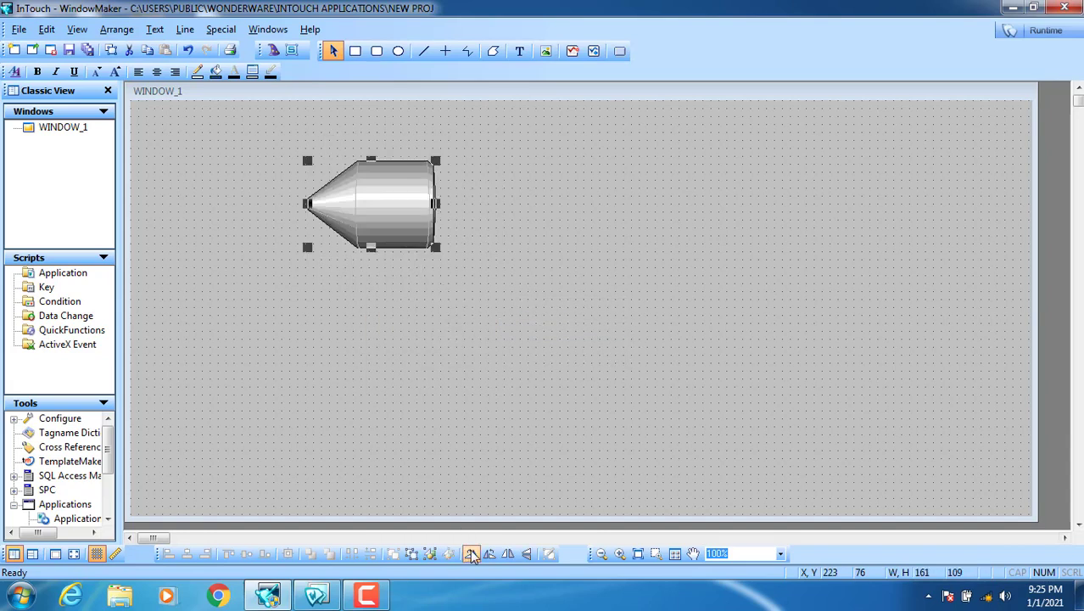
pyautogui.click(471, 553)
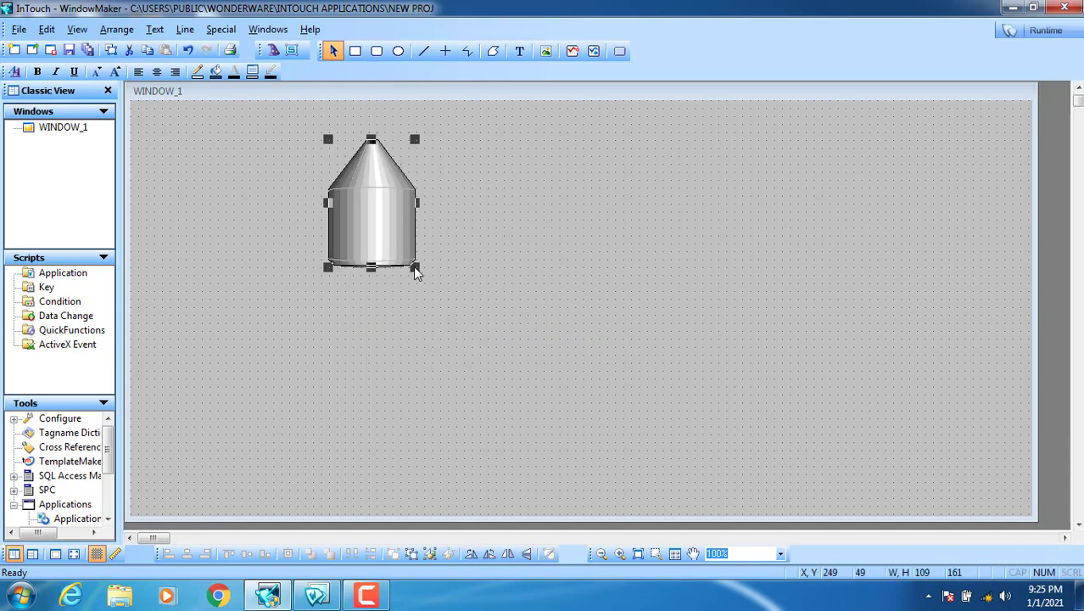
# Step: Reposition the tank near the window's upper edge and duplicate it four times into an evenly spaced row of five
pyautogui.moveTo(377, 225); pyautogui.dragTo(502, 197)
pyautogui.rightClick(379, 196)
pyautogui.click(416, 230)
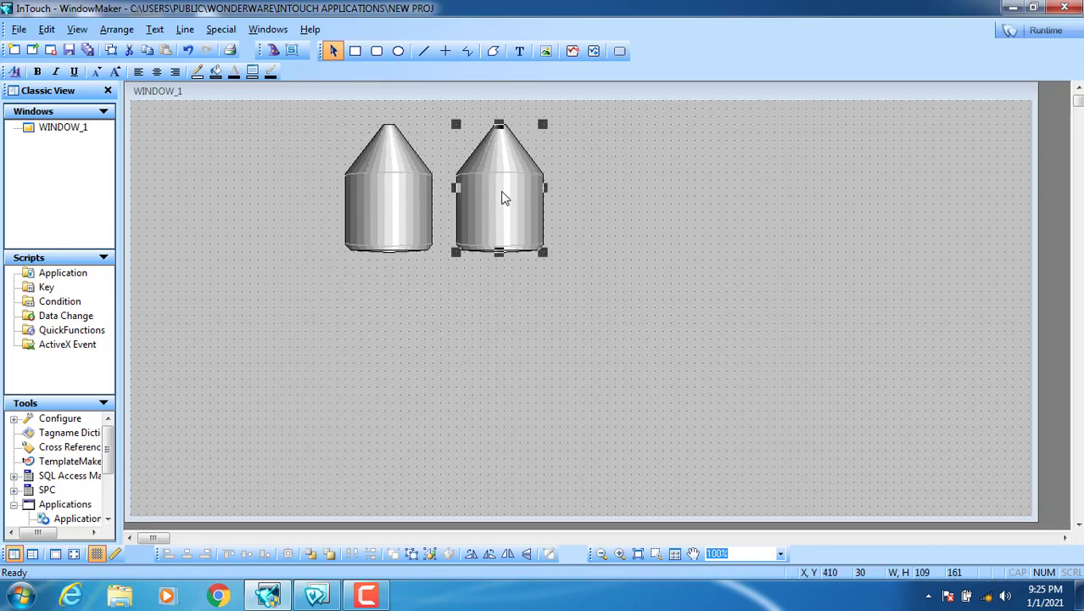
pyautogui.rightClick(503, 193)
pyautogui.click(528, 226)
pyautogui.rightClick(597, 184)
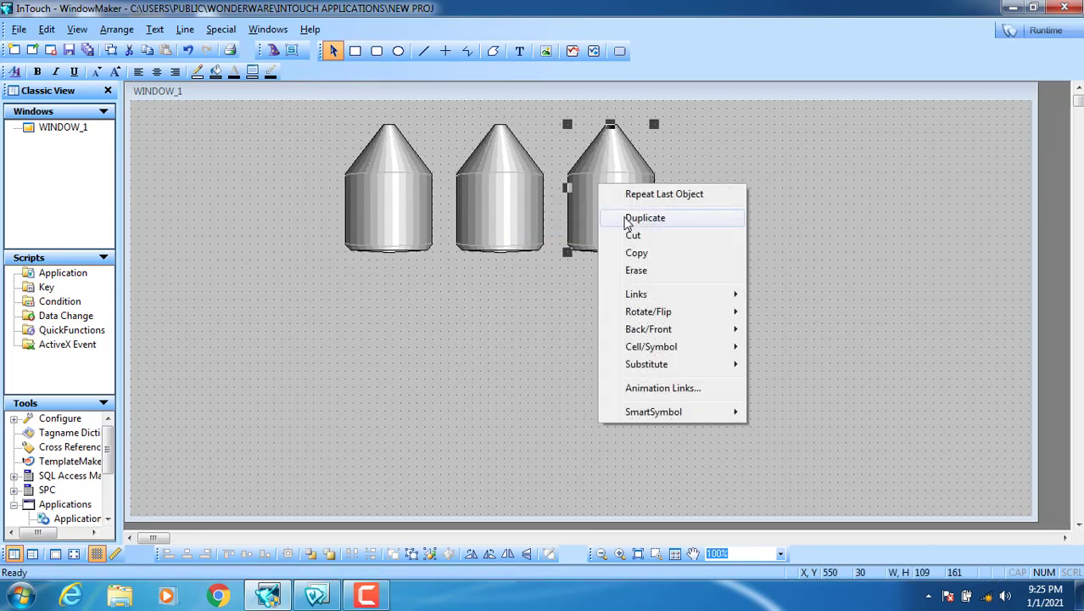
pyautogui.click(628, 212)
pyautogui.rightClick(717, 179)
pyautogui.click(750, 213)
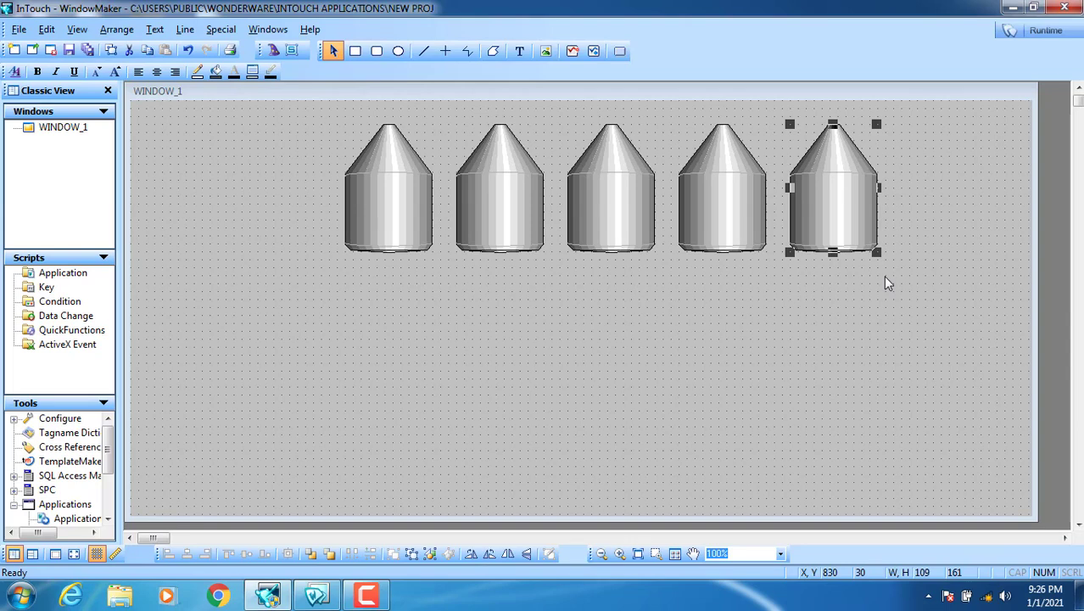
# Step: Add a "#" text label beneath the first tank and enlarge it to about 30 by 38
pyautogui.click(519, 51)
pyautogui.click(358, 294)
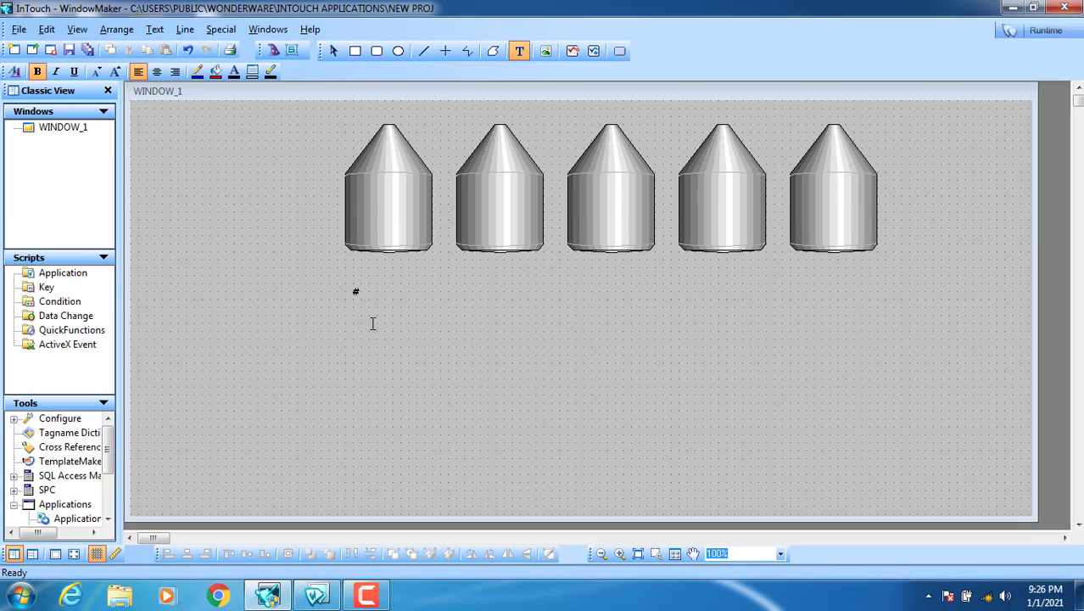
pyautogui.click(356, 294)
pyautogui.moveTo(364, 299)
pyautogui.mouseDown()
pyautogui.moveTo(375, 315)
pyautogui.moveTo(367, 309)
pyautogui.mouseUp()
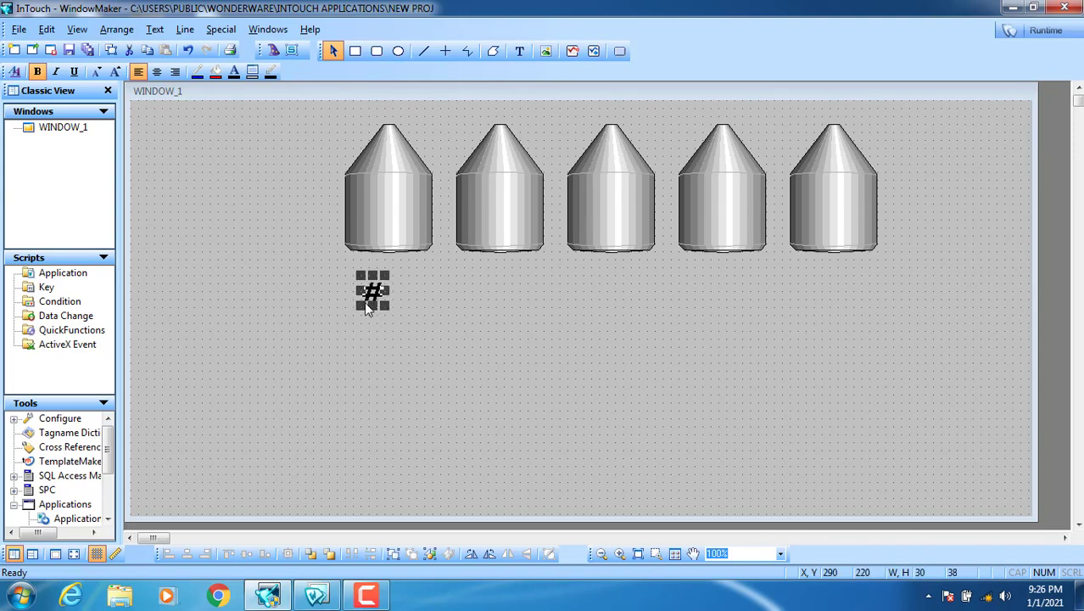
# Step: Duplicate the "#" label four times in a row beneath the tanks
pyautogui.click(112, 51)
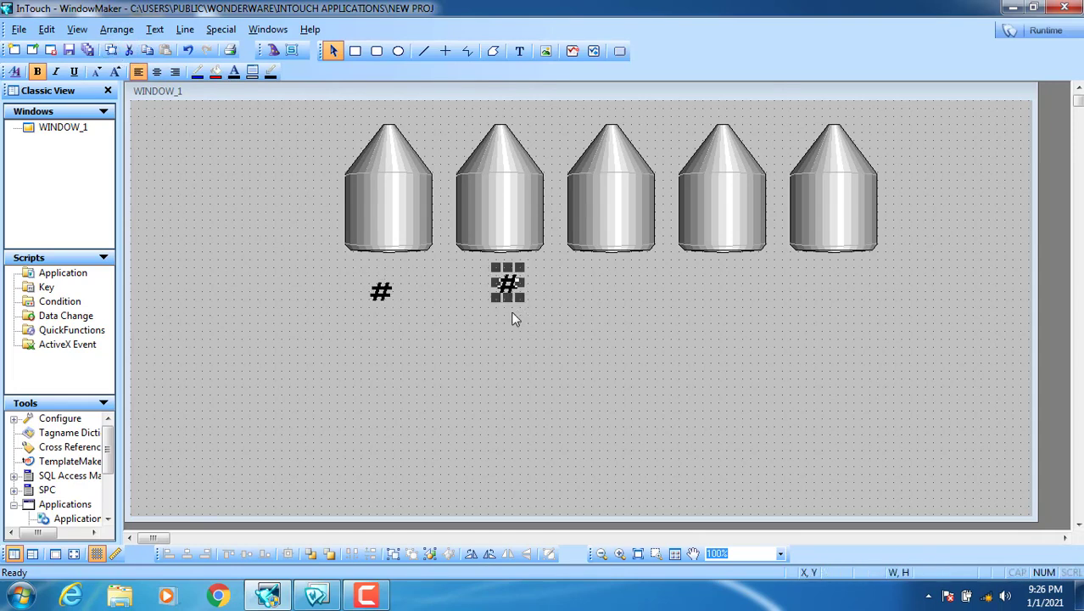
pyautogui.click(113, 51)
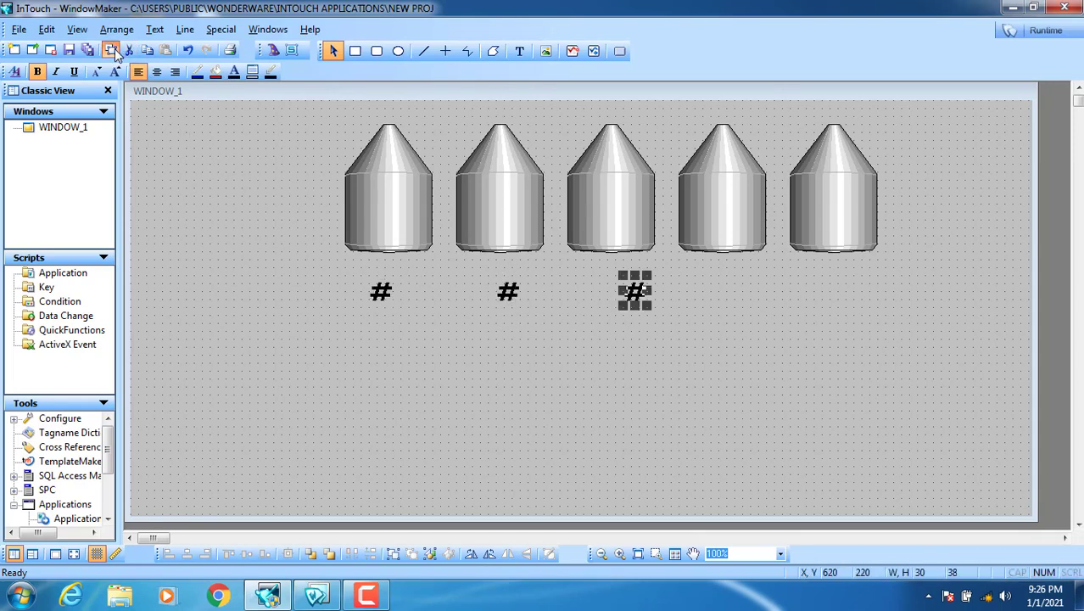
pyautogui.click(112, 51)
pyautogui.click(112, 50)
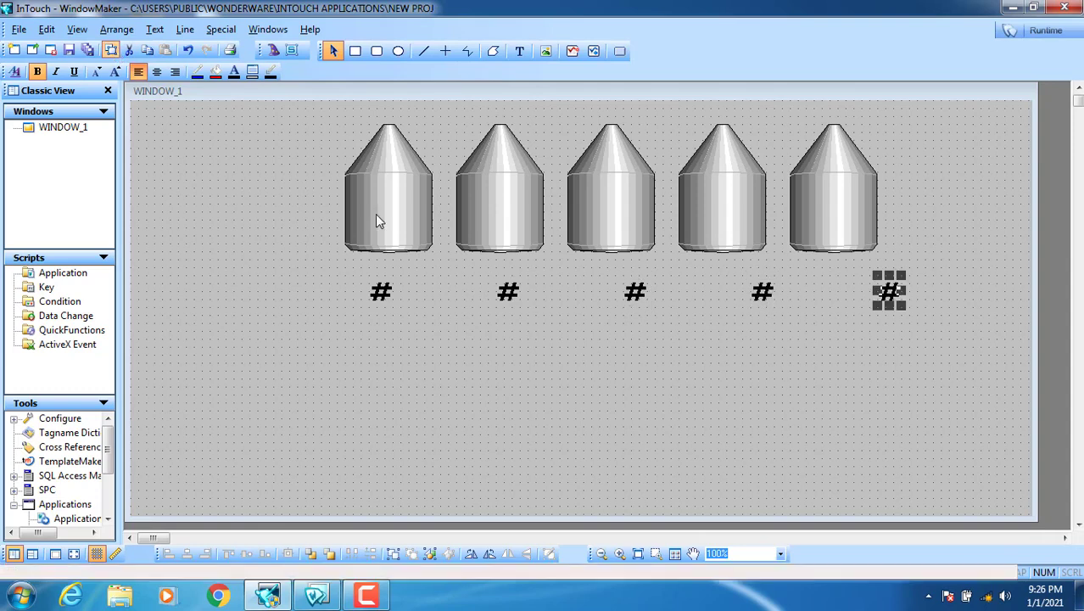
# Step: Move the four duplicated "#" labels so each one sits centred beneath its own tank
pyautogui.click(645, 298)
pyautogui.moveTo(642, 295); pyautogui.dragTo(612, 306)
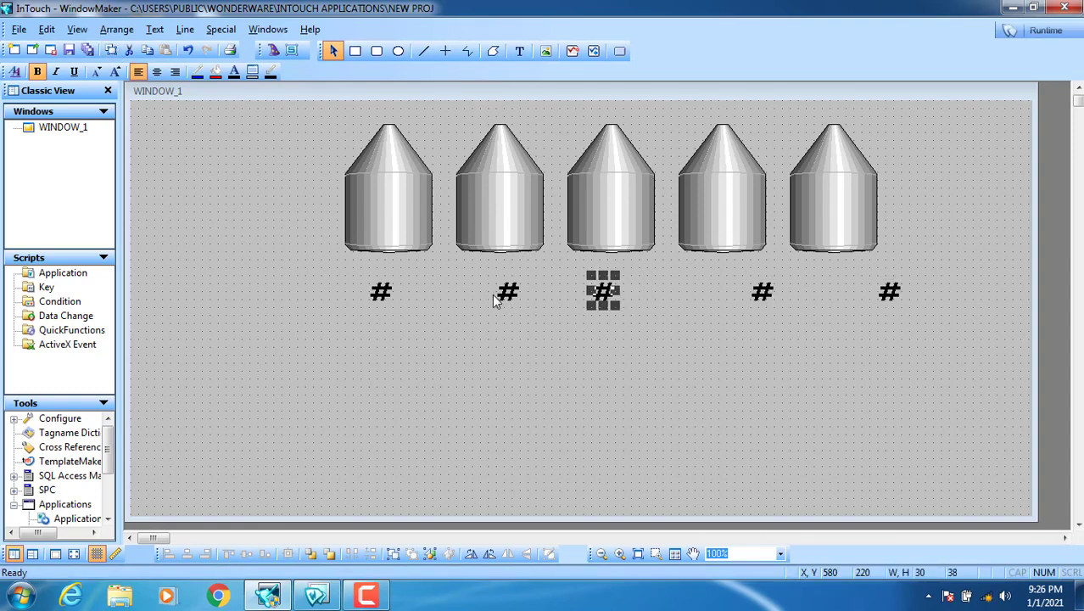
pyautogui.moveTo(511, 291); pyautogui.dragTo(507, 293)
pyautogui.moveTo(604, 293); pyautogui.dragTo(614, 293)
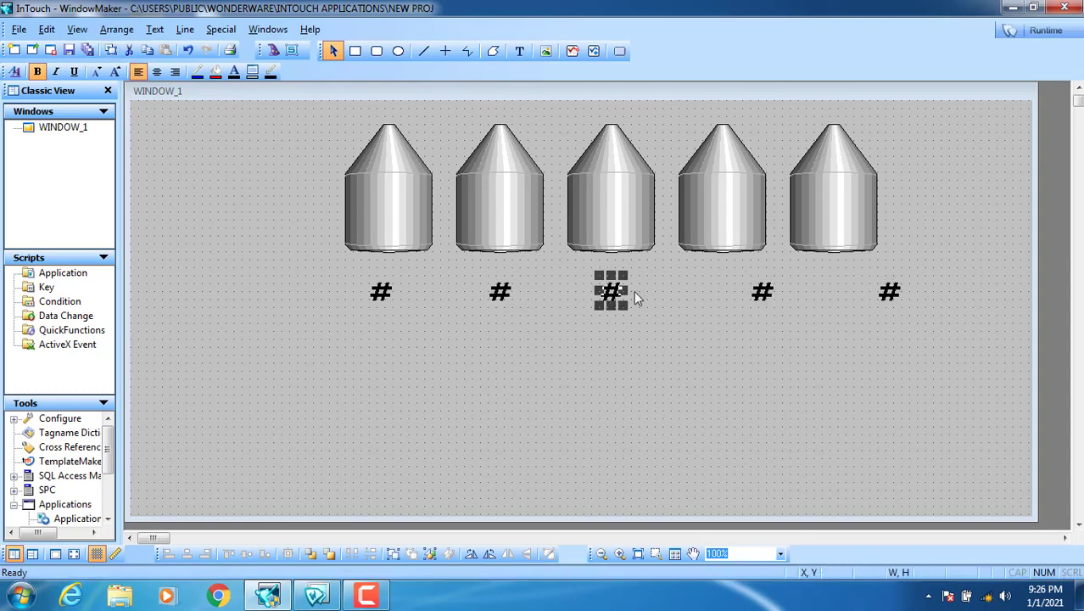
pyautogui.click(760, 293)
pyautogui.moveTo(759, 293); pyautogui.dragTo(727, 293)
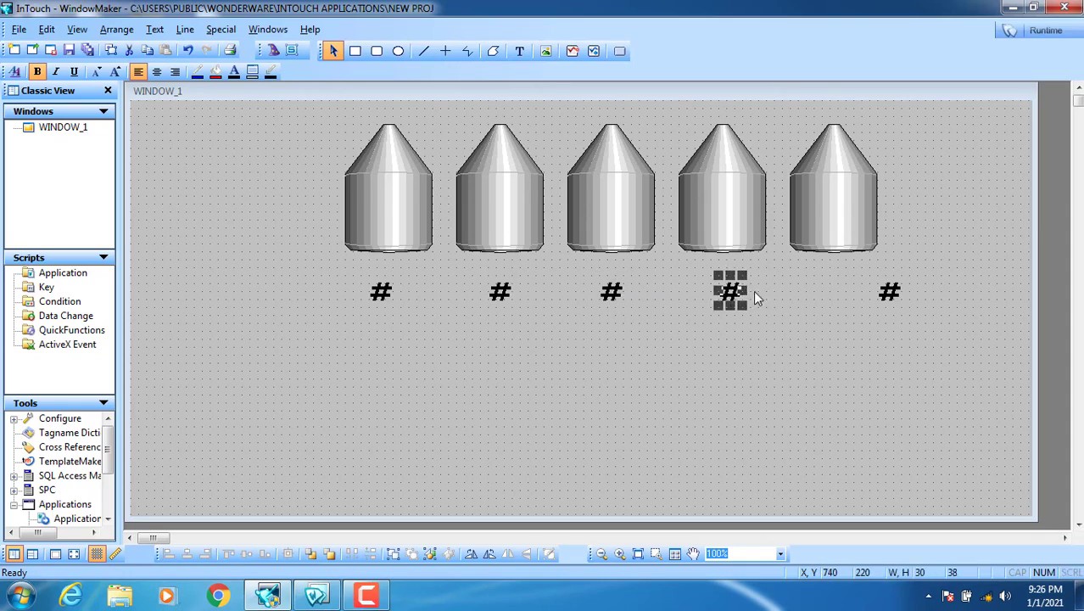
pyautogui.moveTo(898, 297); pyautogui.dragTo(889, 300)
pyautogui.press('Left')
pyautogui.press('Left')
pyautogui.press('Left')
pyautogui.press('Left')
pyautogui.press('Left')
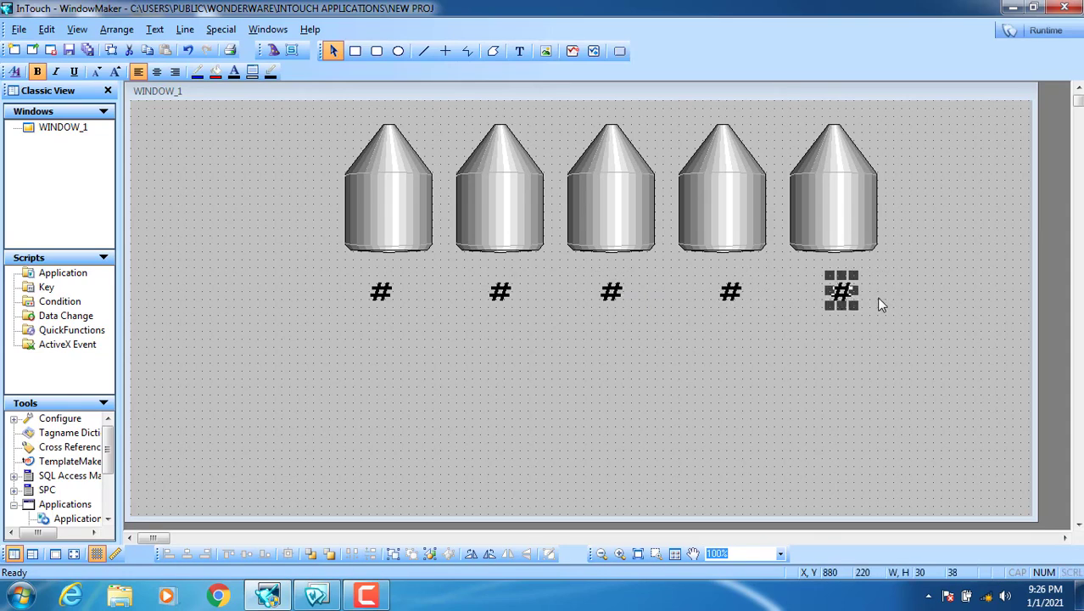
# Step: Set the background colour of WINDOW_1 to yellow
pyautogui.click(679, 342)
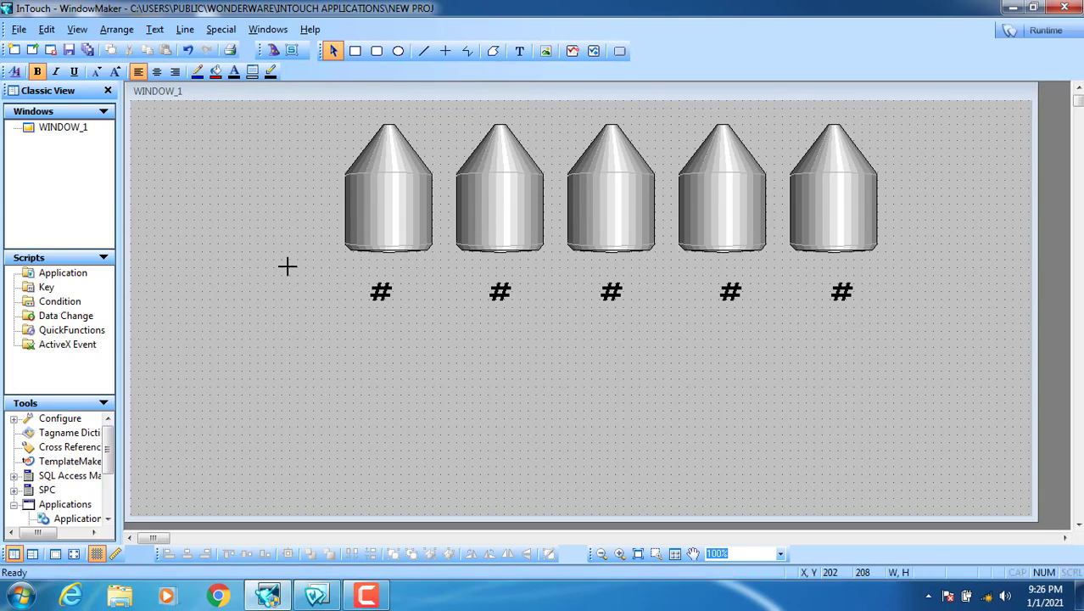
pyautogui.moveTo(287, 266); pyautogui.dragTo(285, 266)
pyautogui.click(468, 403)
pyautogui.click(242, 75)
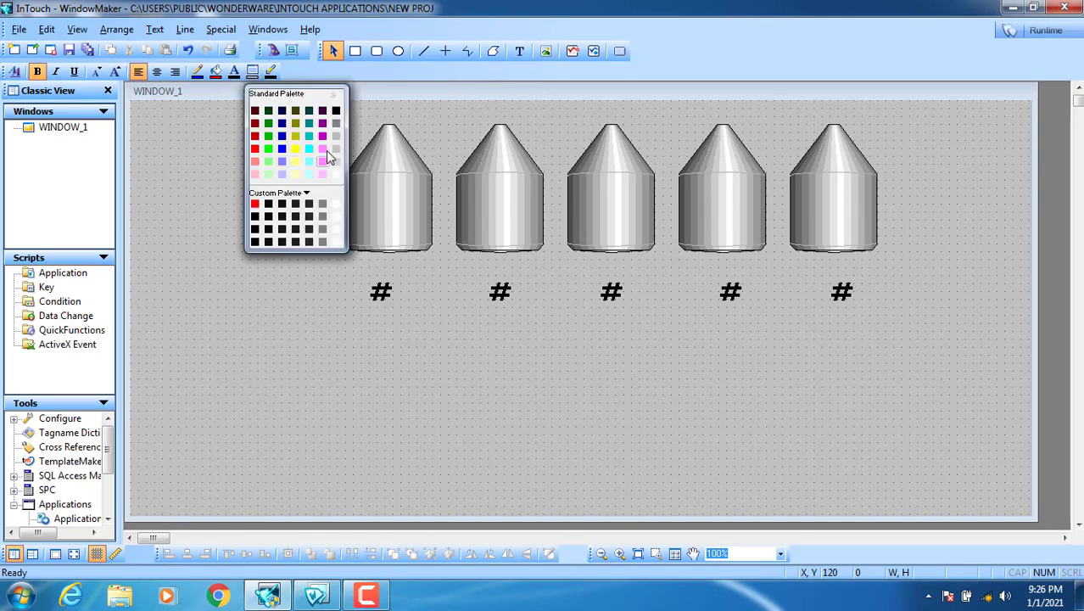
pyautogui.click(296, 150)
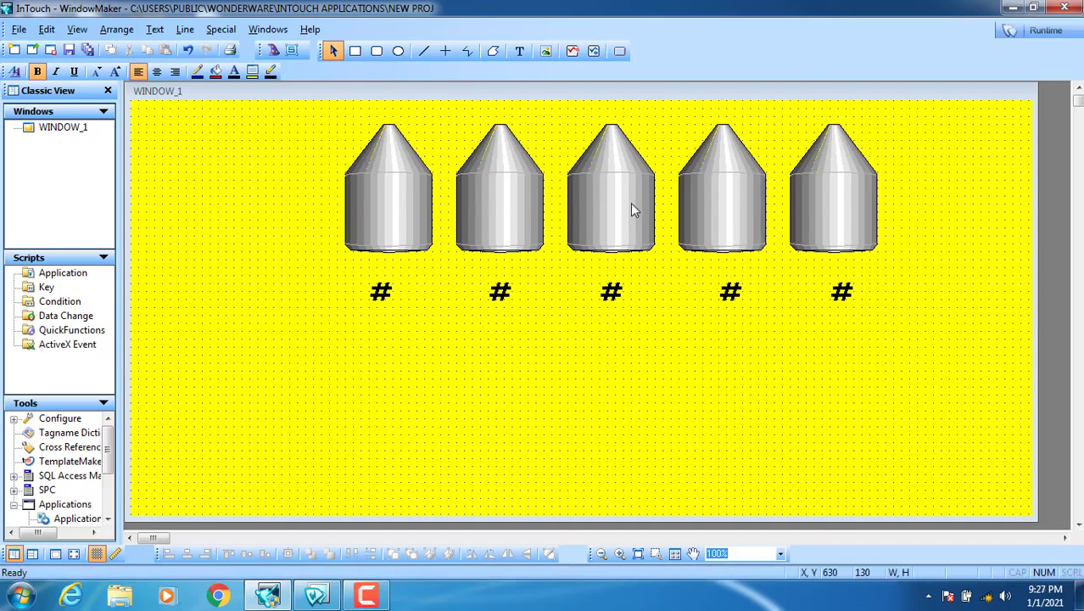
# Step: Link the first tank's vertical percent fill to the expression ig1, with 100 as the value at maximum fill
pyautogui.doubleClick(389, 223)
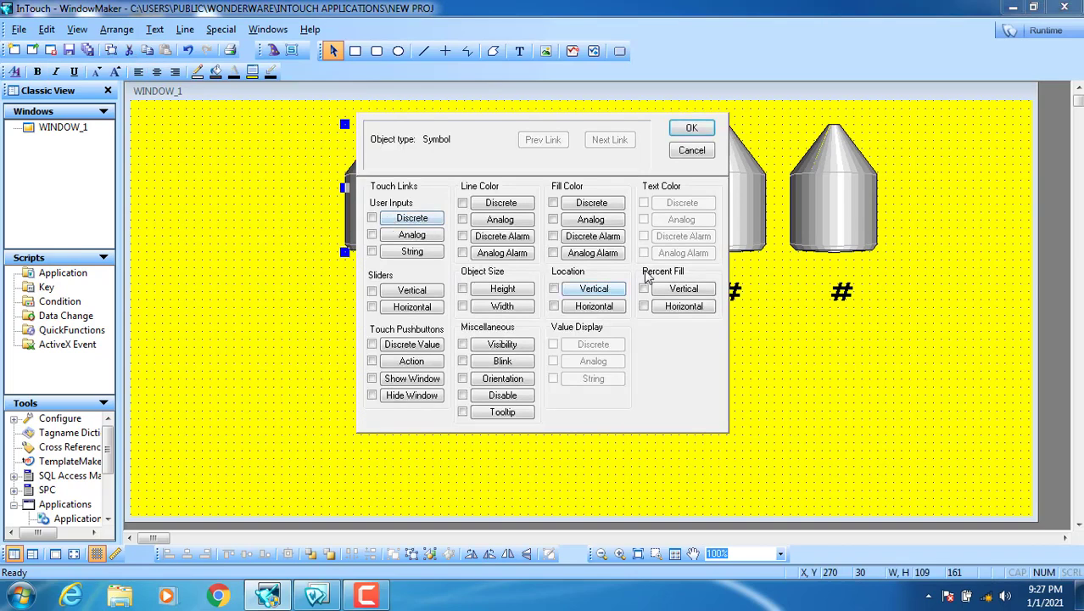
pyautogui.click(676, 289)
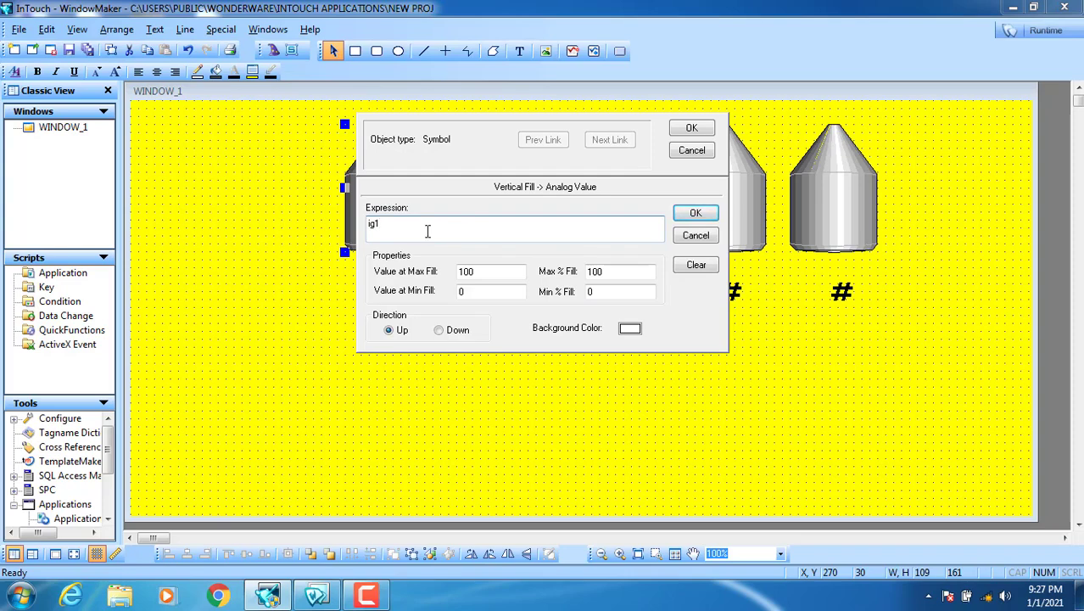
pyautogui.click(471, 272)
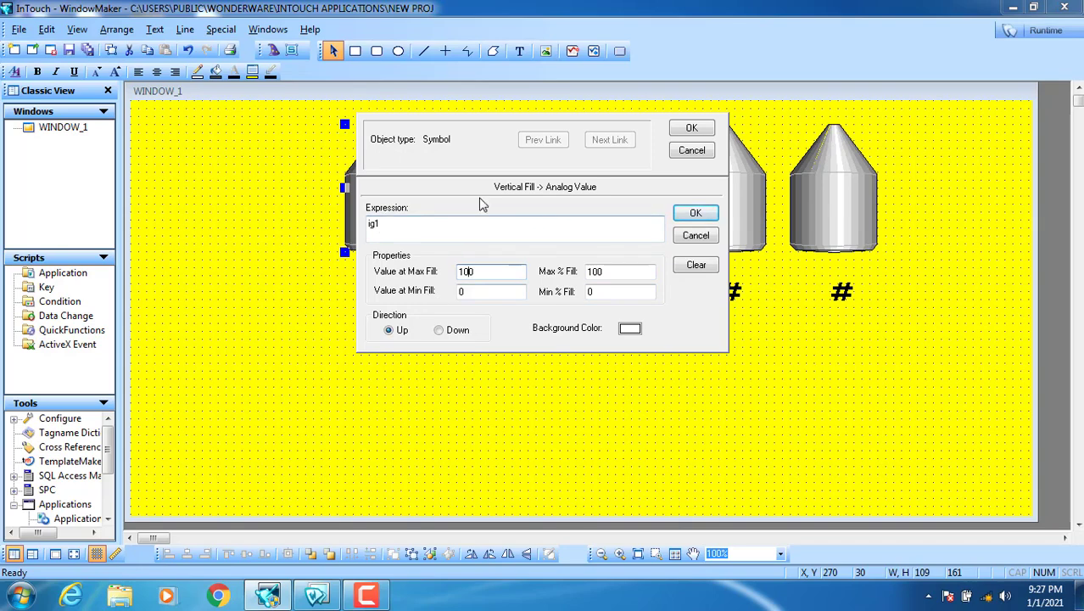
pyautogui.click(422, 230)
pyautogui.click(686, 129)
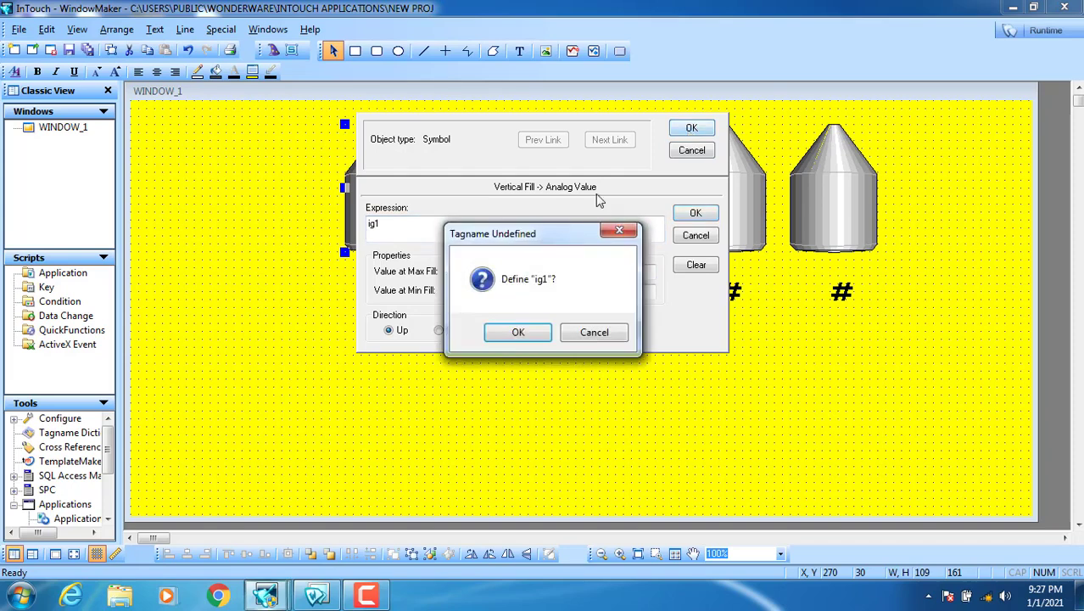
# Step: Define ig1 as a Memory Real tagname, save it, and finish the first tank's animation link
pyautogui.click(518, 333)
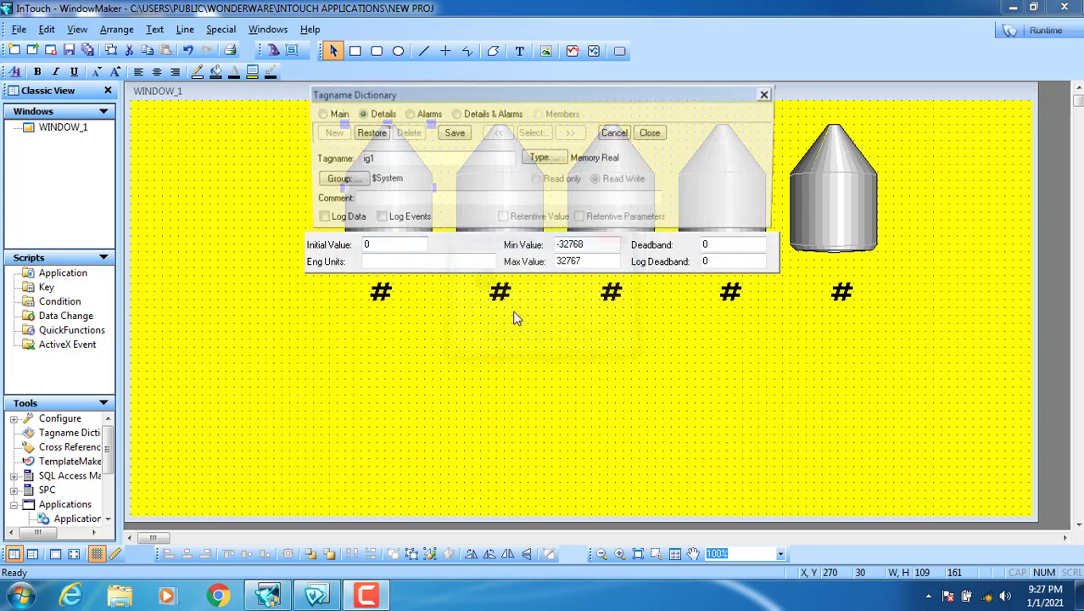
pyautogui.click(452, 133)
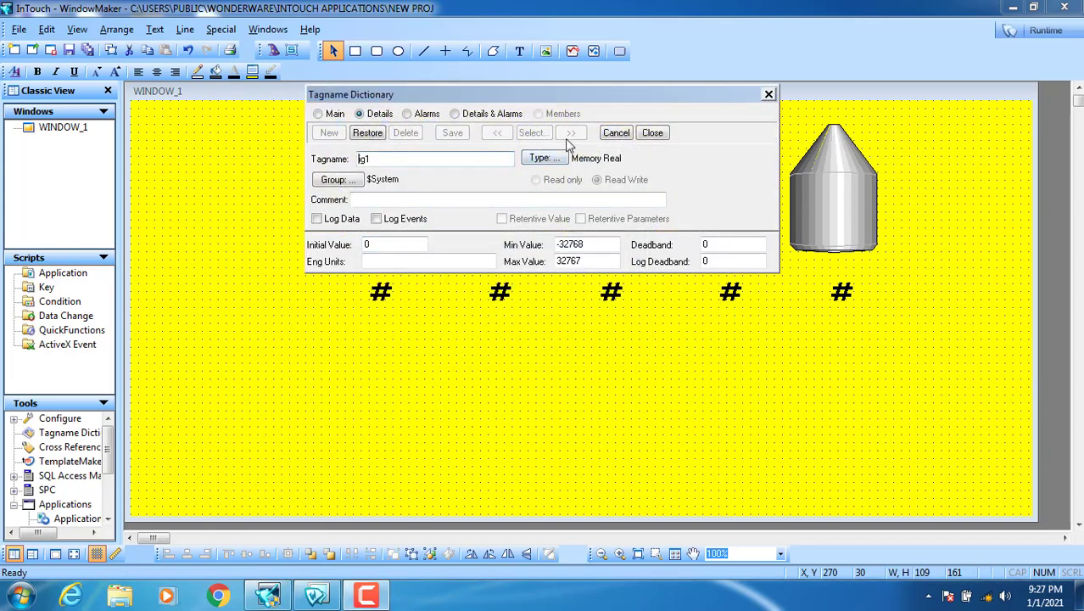
pyautogui.click(652, 132)
pyautogui.click(689, 131)
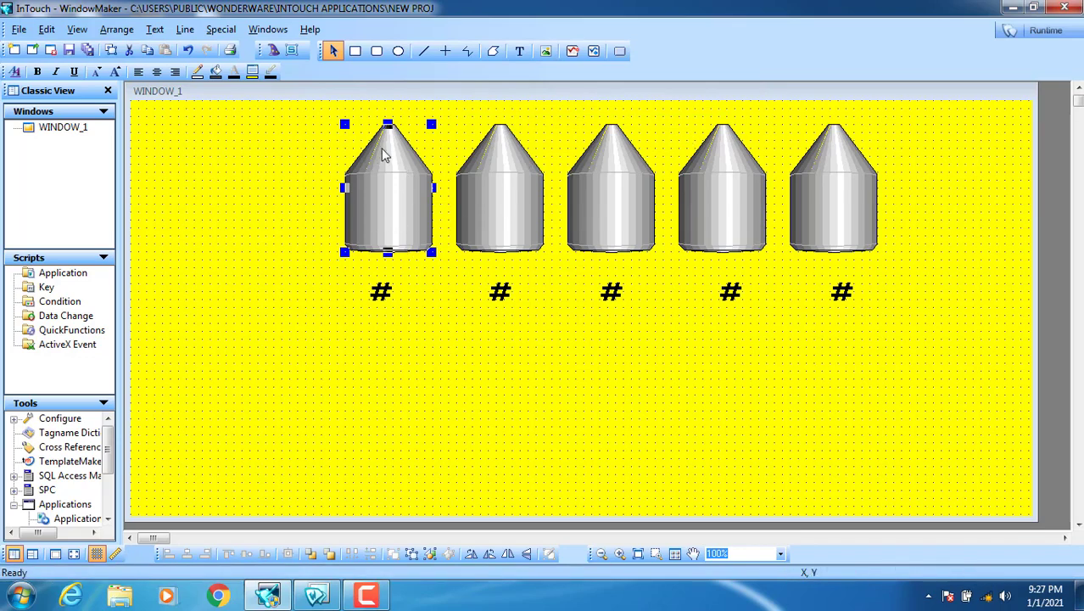
# Step: Link the "#" label under the first tank to an analog value display with the expression ig1
pyautogui.doubleClick(381, 292)
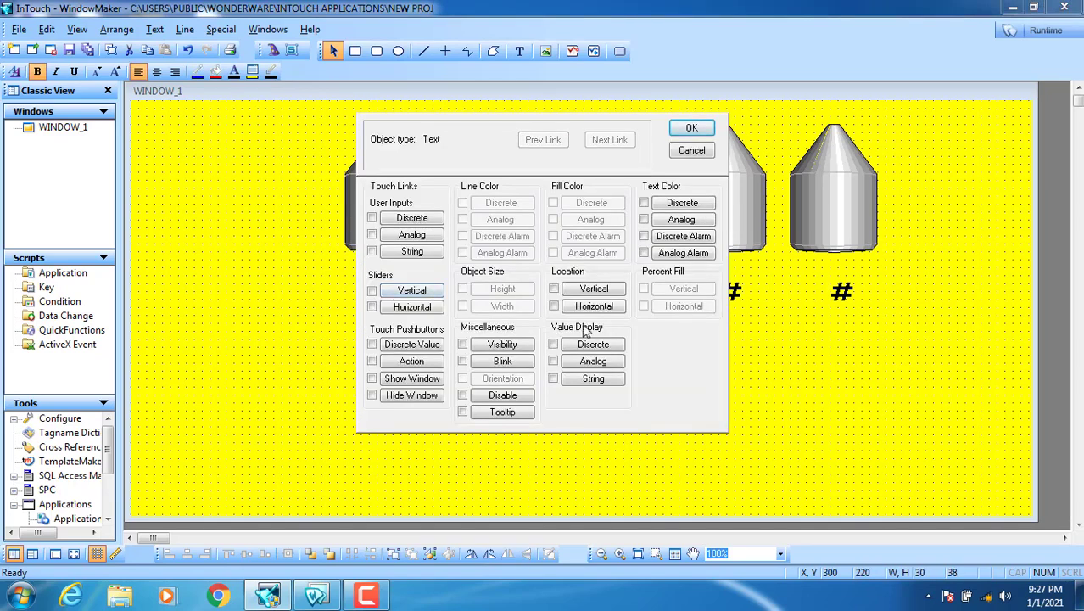
pyautogui.click(593, 361)
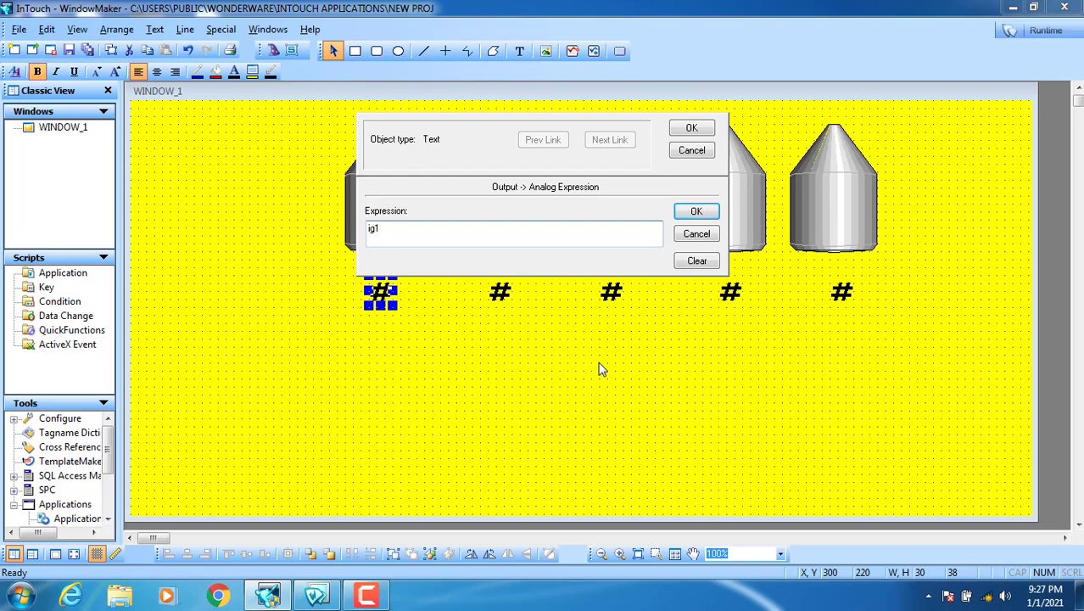
pyautogui.write('ig1')
pyautogui.click(691, 129)
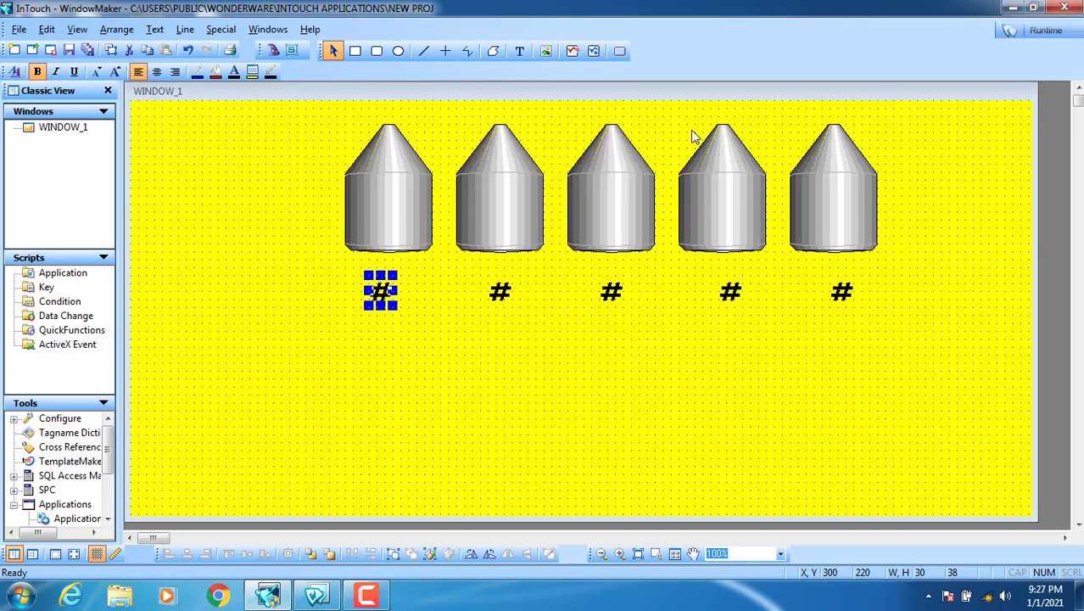
# Step: Link the second tank's vertical percent fill to the expression ig2 and define ig2 as a Memory Real tagname
pyautogui.click(489, 208)
pyautogui.doubleClick(488, 207)
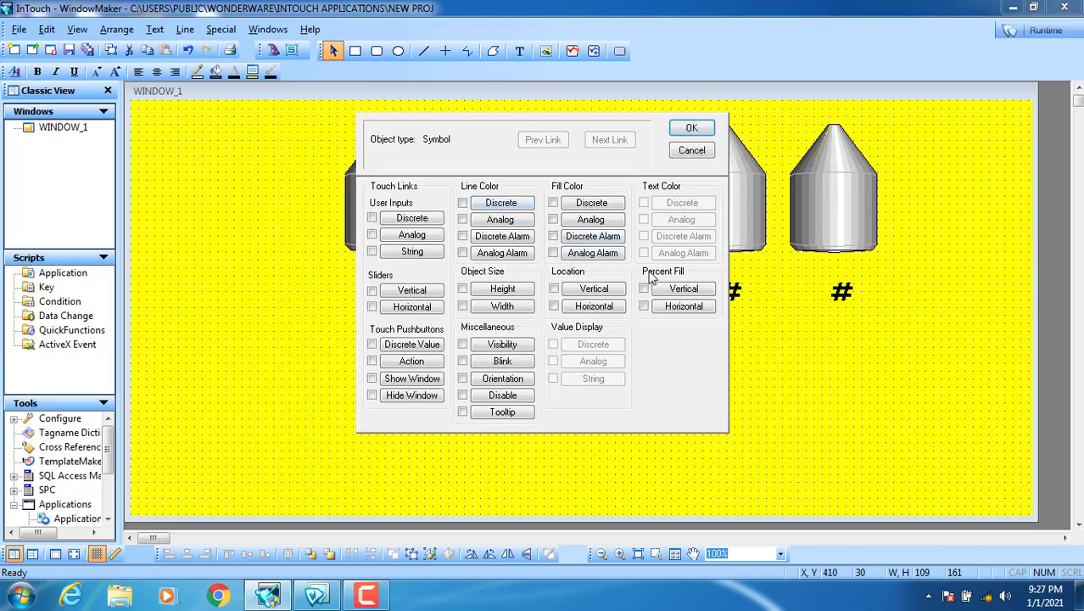
pyautogui.click(684, 290)
pyautogui.write('ig1')
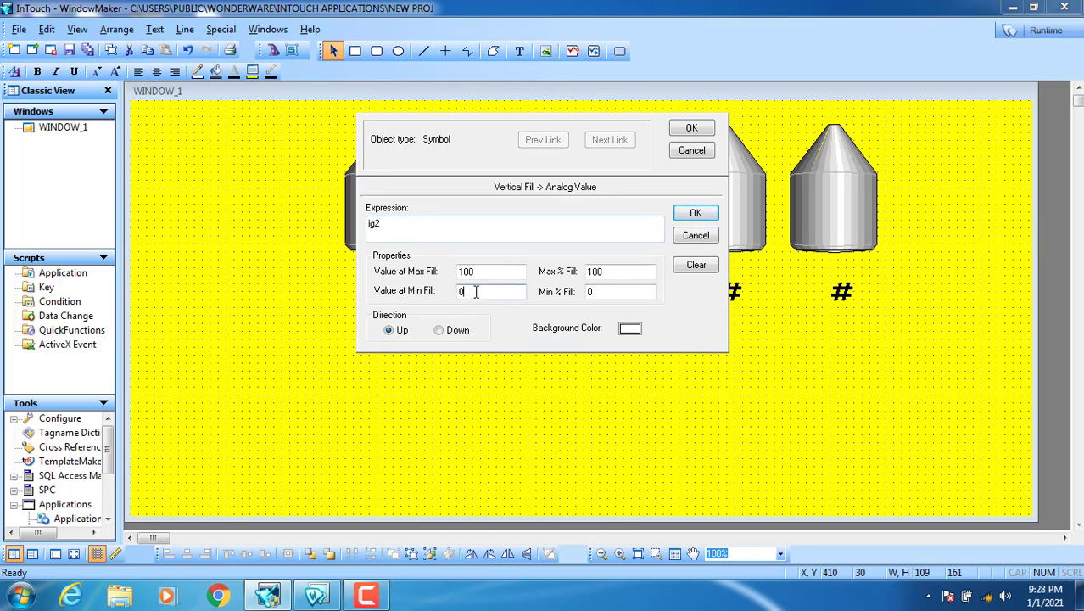
pyautogui.click(616, 271)
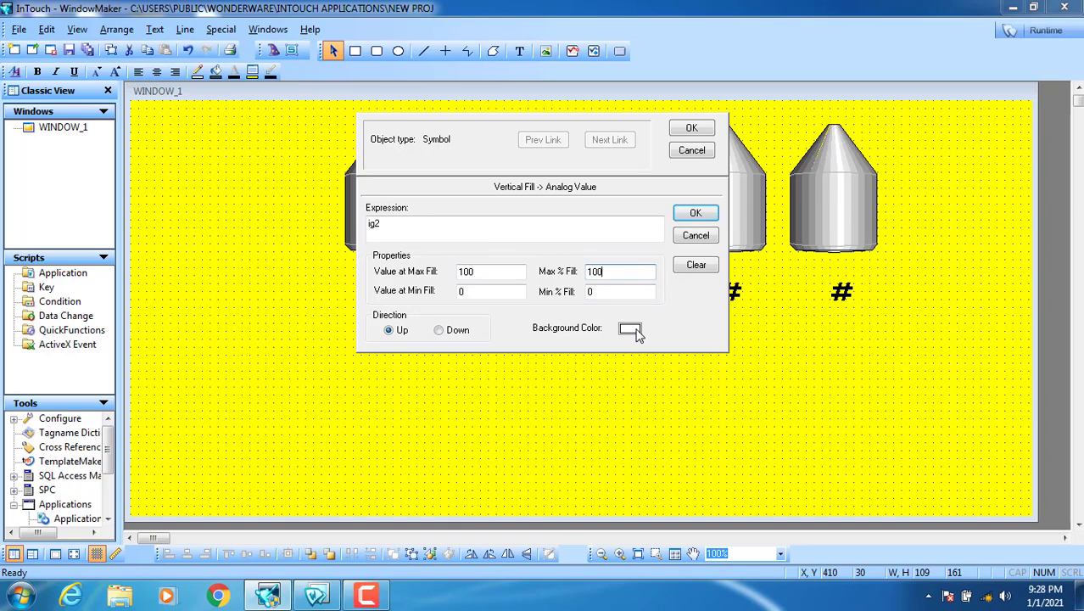
pyautogui.click(708, 131)
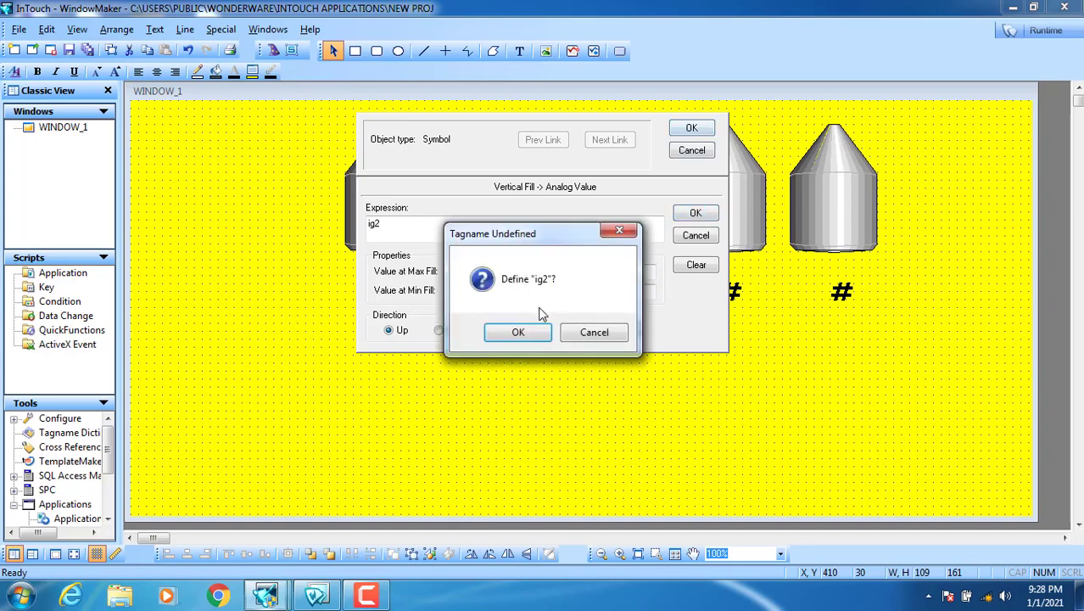
pyautogui.click(518, 332)
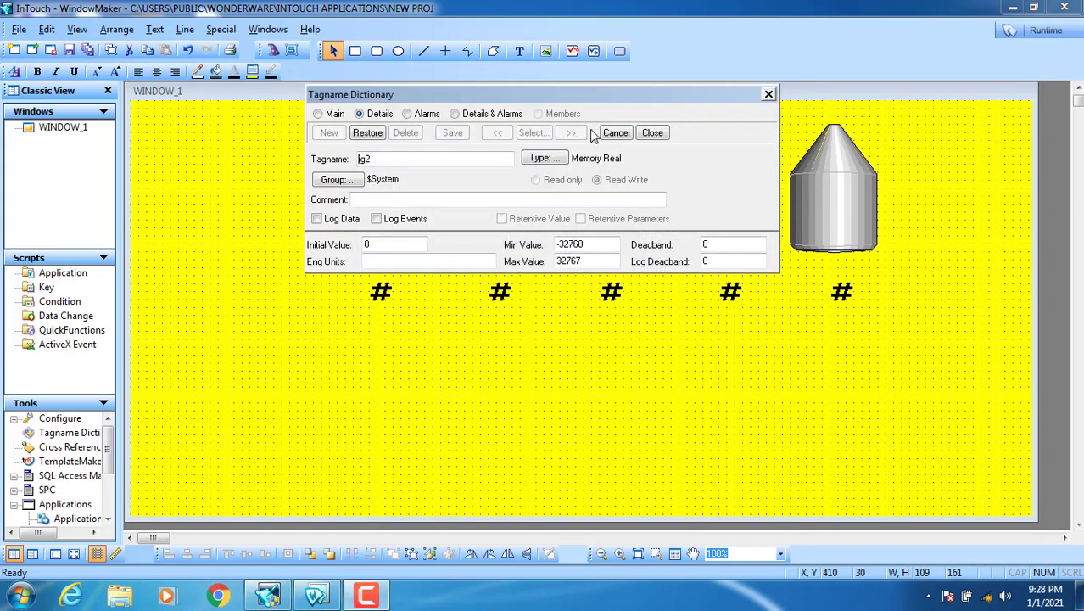
pyautogui.click(652, 132)
pyautogui.click(689, 129)
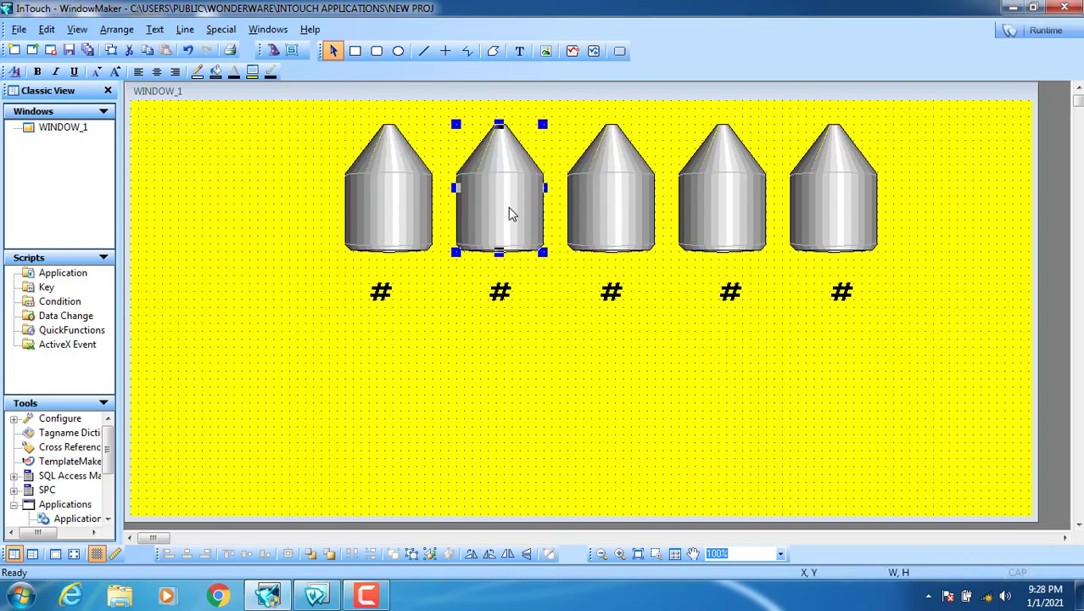
# Step: Link the "#" label under the second tank to an analog value display of that tank's tagname
pyautogui.doubleClick(502, 297)
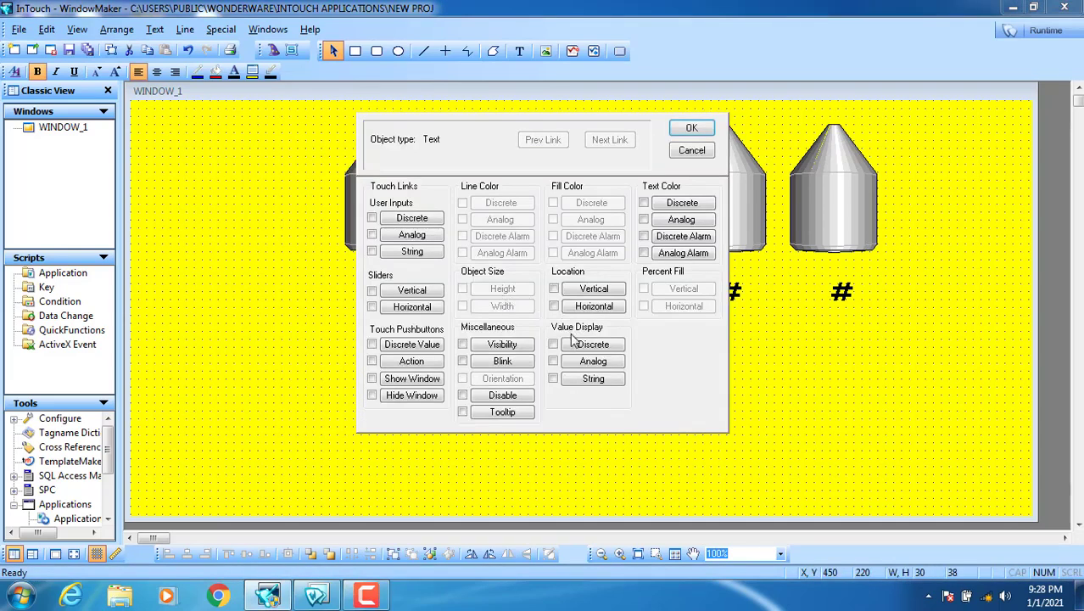
pyautogui.click(593, 361)
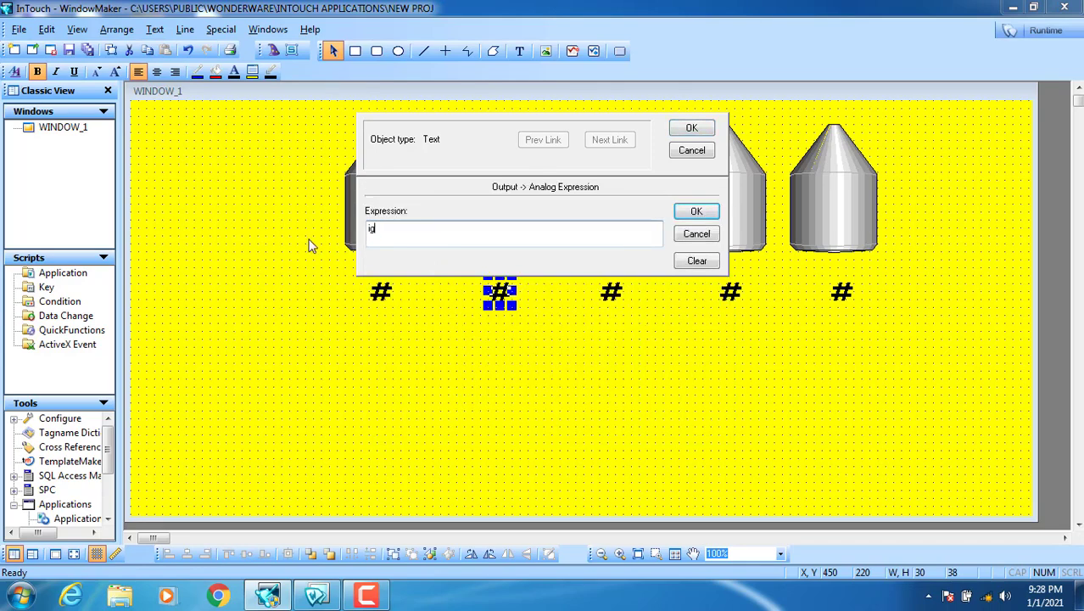
pyautogui.click(688, 128)
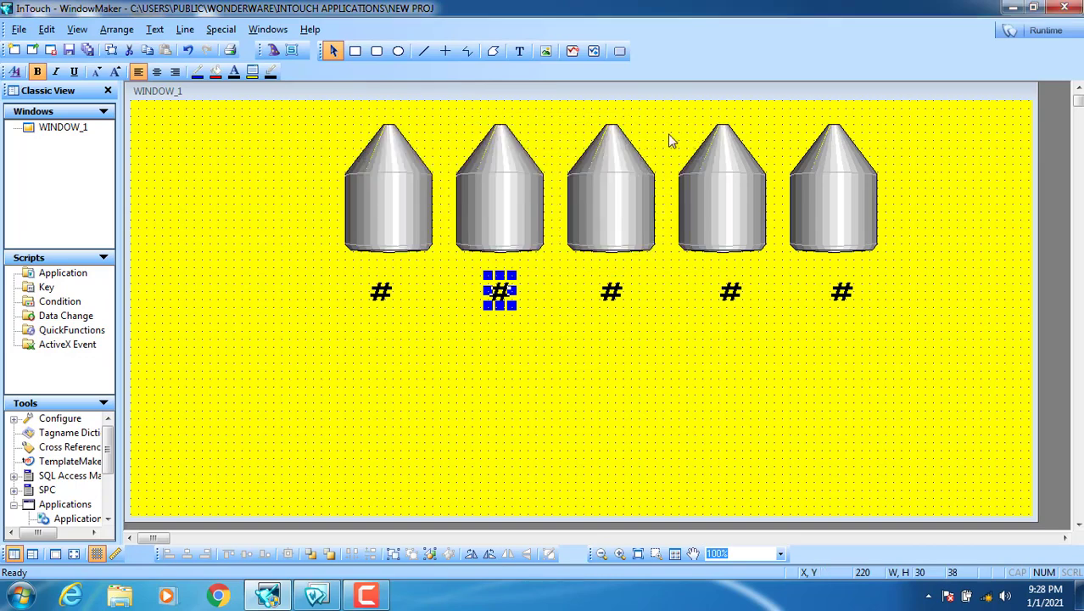
# Step: Link the third tank's vertical percent fill to the expression ig3 and define ig3 as a Memory Real tagname
pyautogui.doubleClick(602, 197)
pyautogui.click(675, 290)
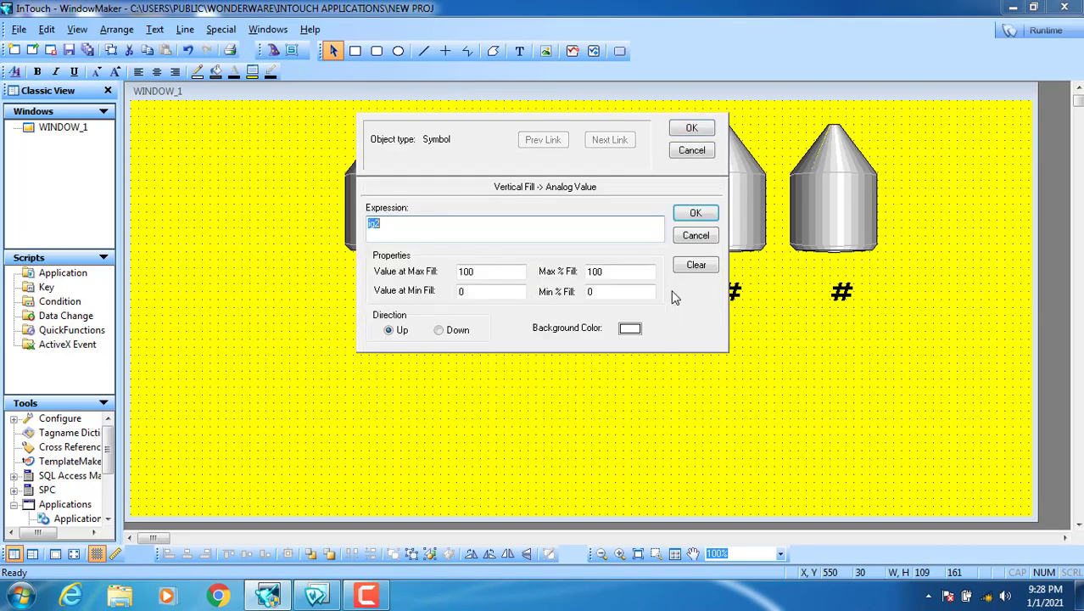
pyautogui.write('ig3')
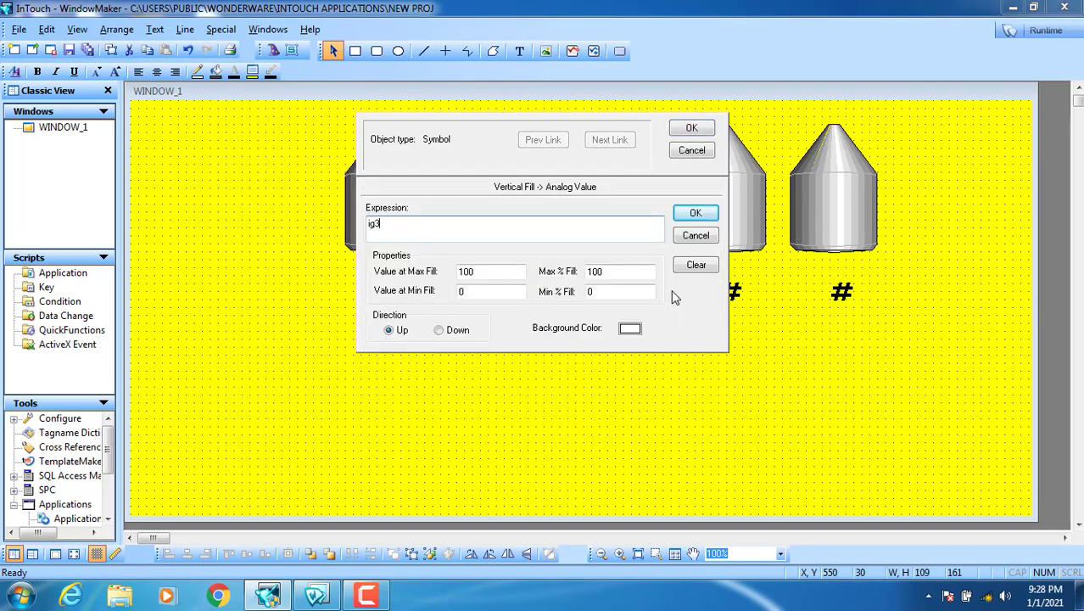
pyautogui.click(473, 273)
pyautogui.click(684, 131)
pyautogui.click(517, 333)
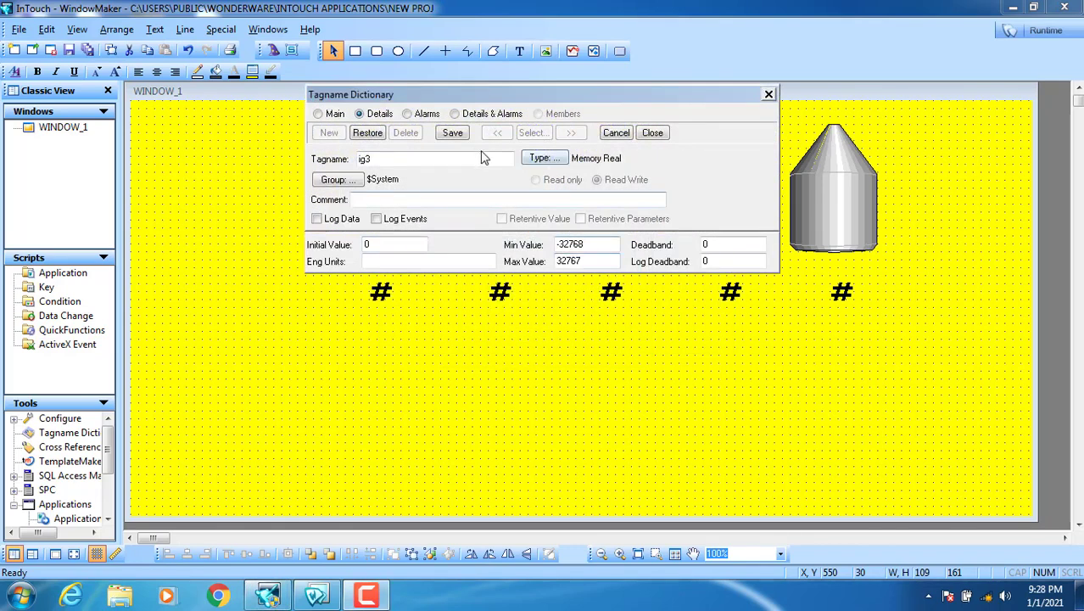
pyautogui.click(661, 134)
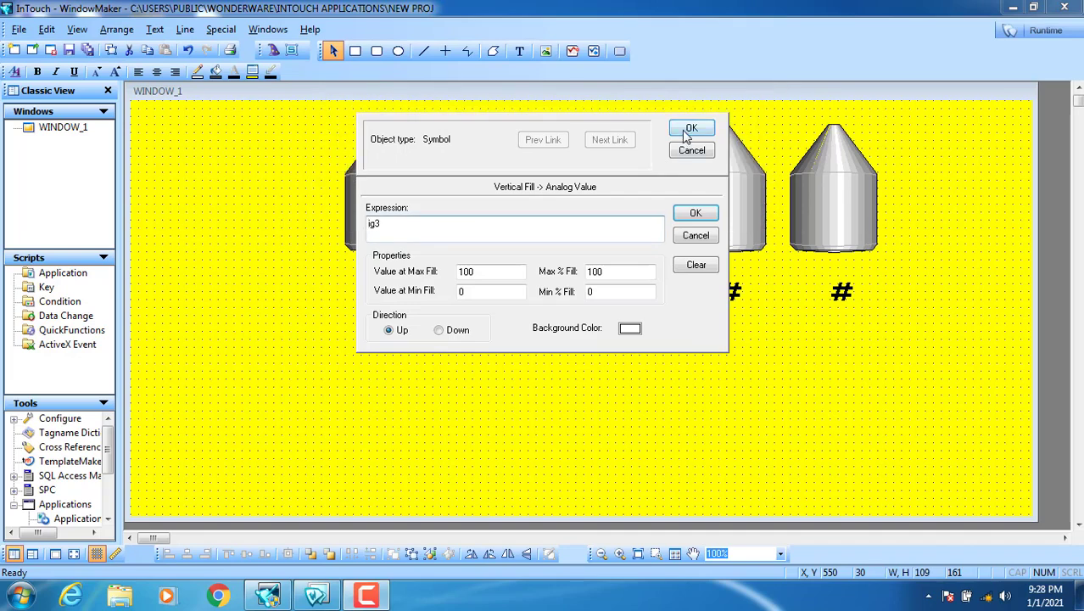
pyautogui.click(684, 130)
# Step: Link the "#" label under the third tank to an analog value display with the expression ig3
pyautogui.doubleClick(612, 295)
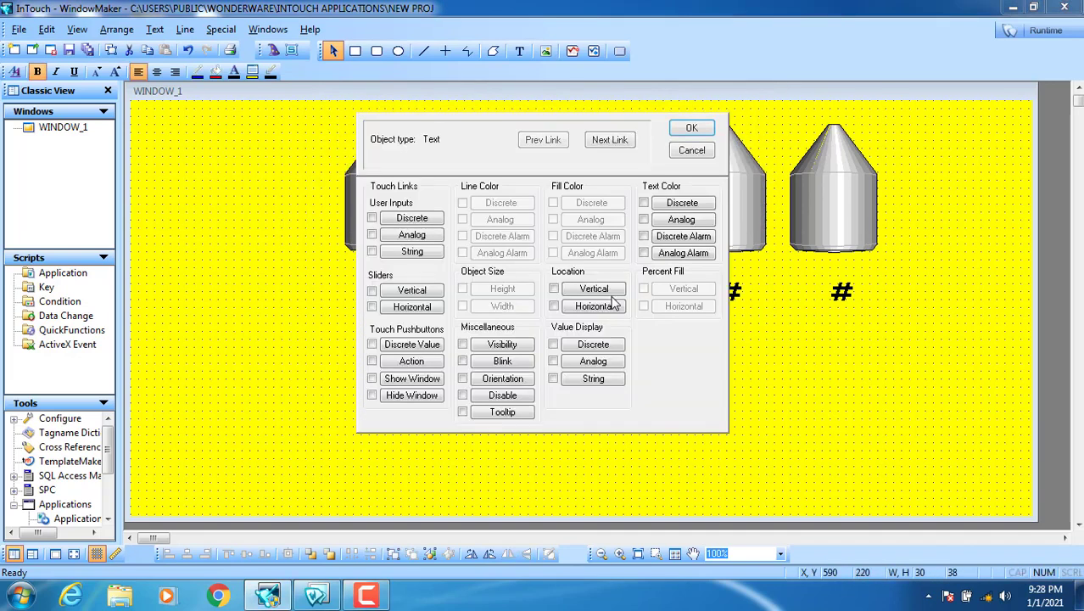
pyautogui.click(593, 361)
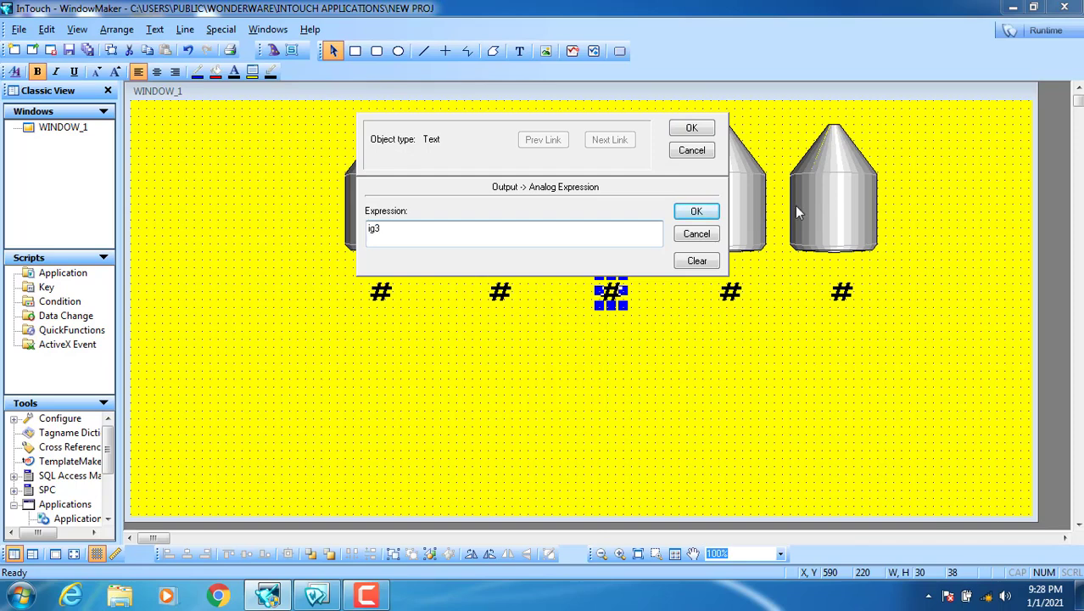
pyautogui.click(691, 130)
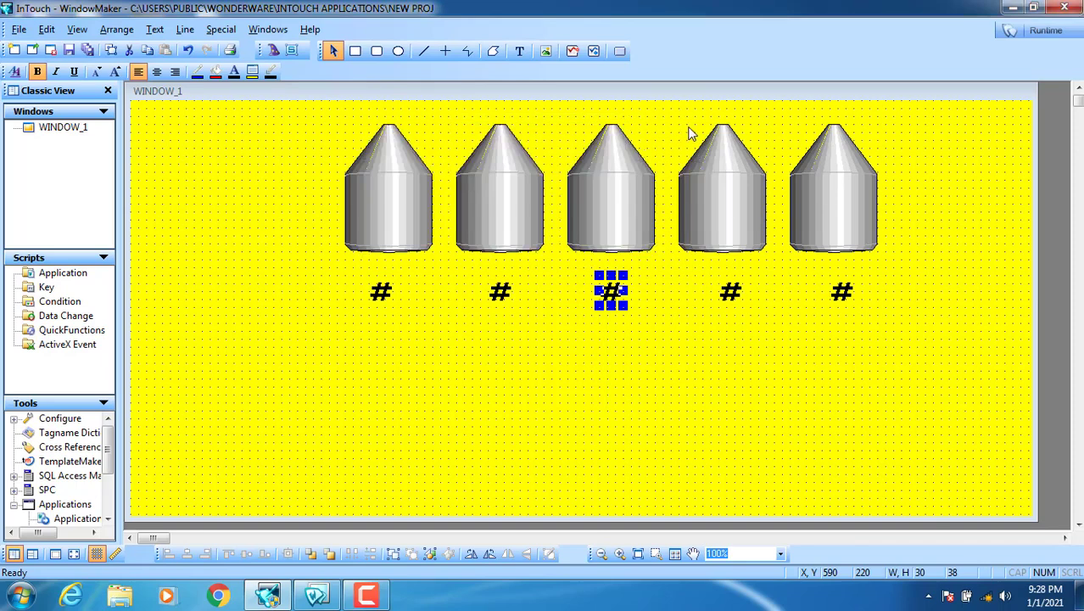
# Step: Link the fourth tank's vertical percent fill to the expression ig4 and define ig4 as a Memory Real tagname
pyautogui.doubleClick(722, 208)
pyautogui.click(684, 290)
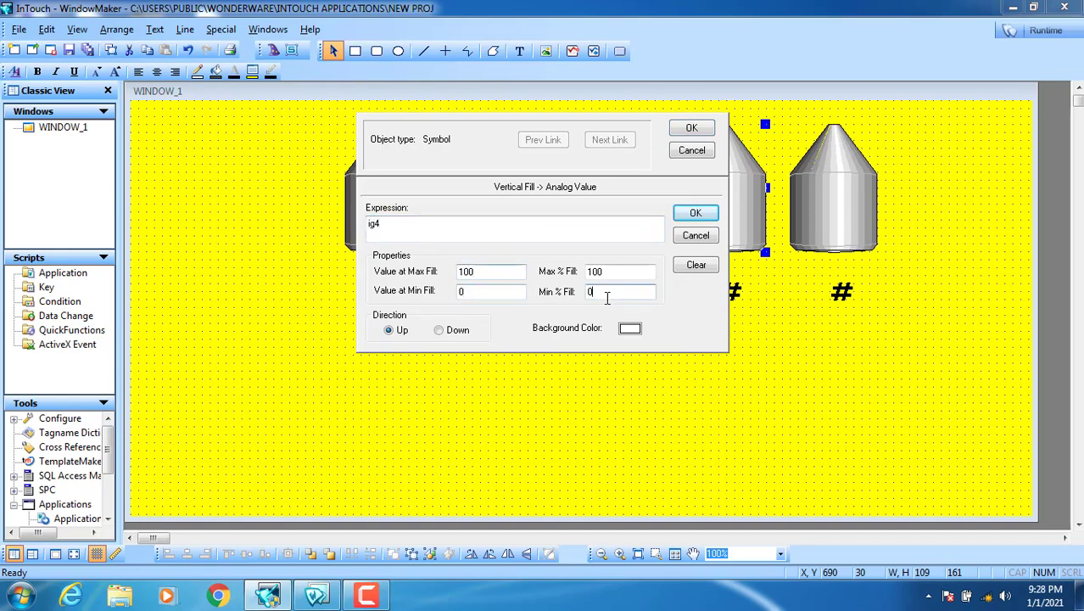
pyautogui.click(609, 271)
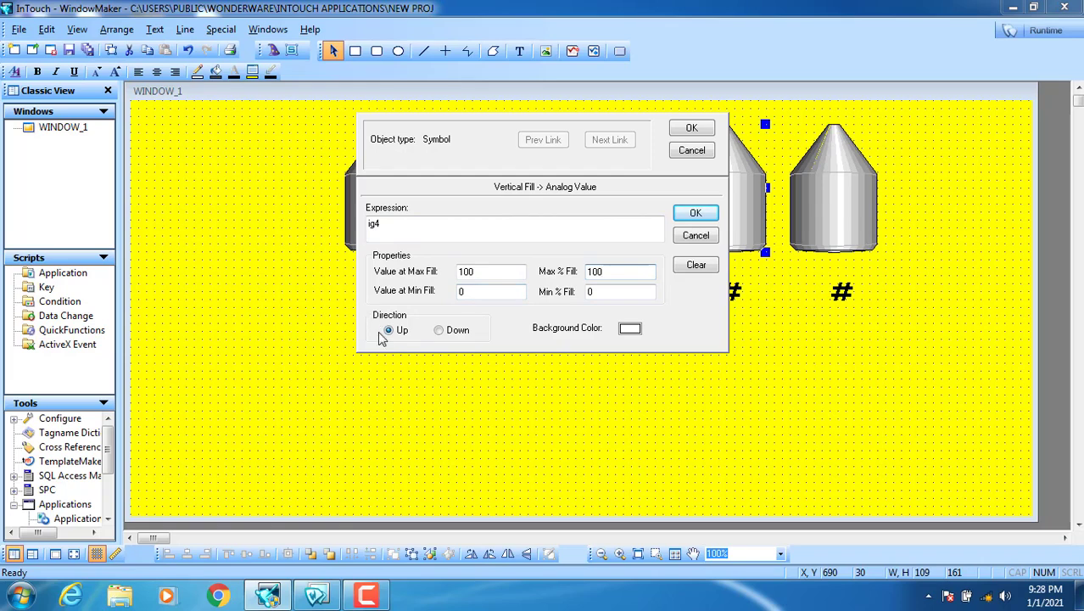
pyautogui.click(694, 129)
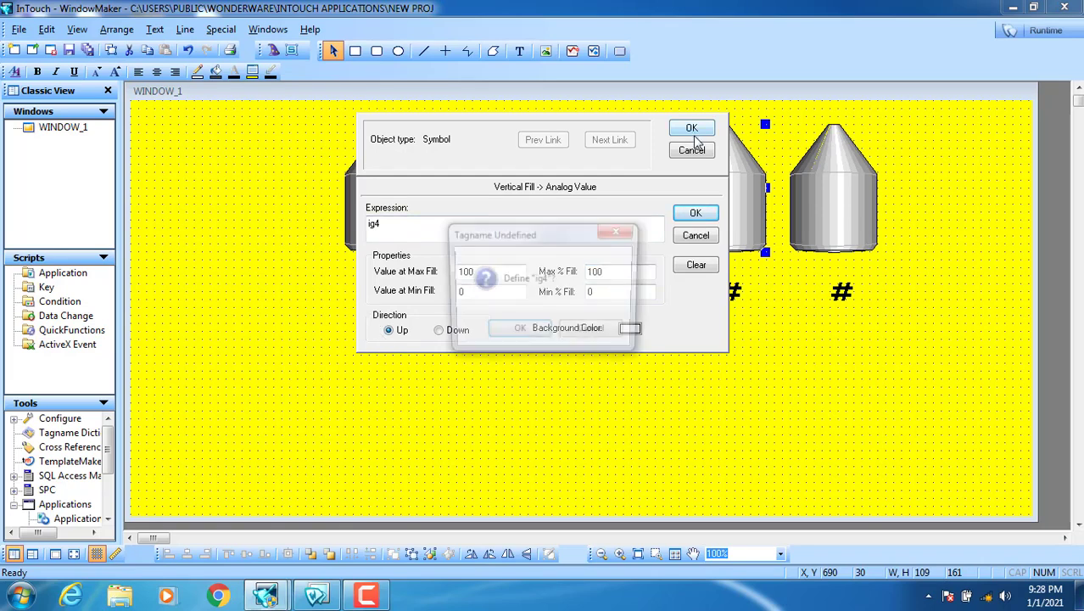
pyautogui.click(516, 332)
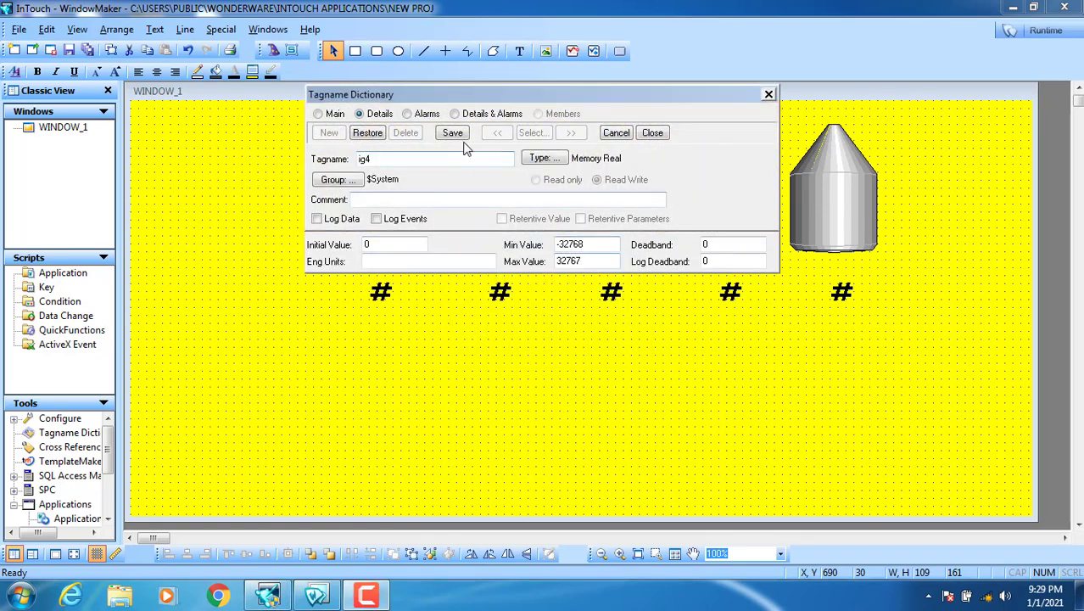
pyautogui.click(652, 133)
pyautogui.click(692, 128)
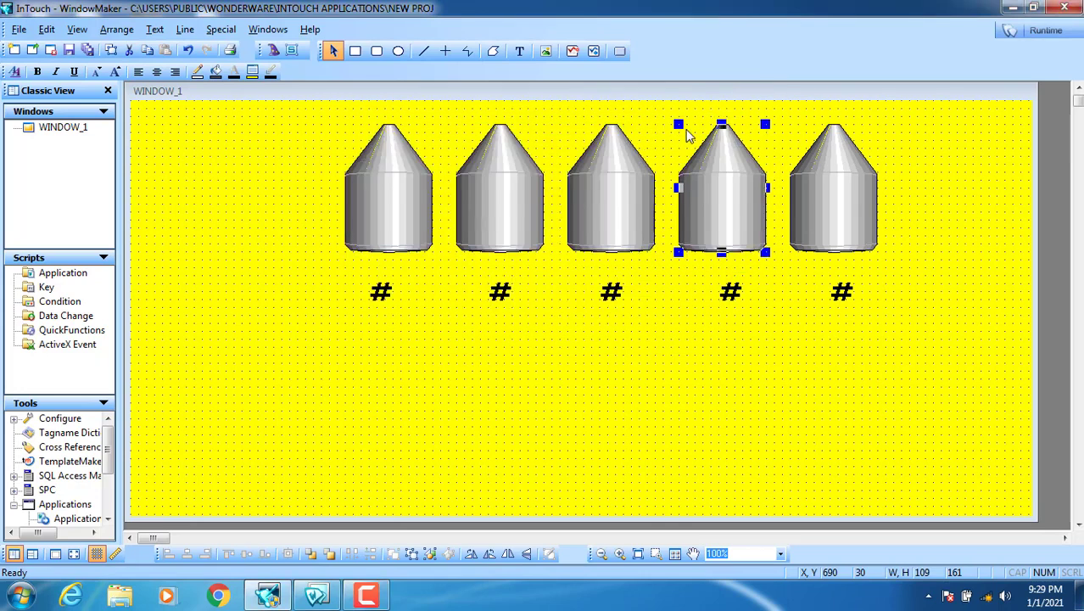
# Step: Link the "#" label under the fourth tank to an analog value display of that tank's tagname
pyautogui.doubleClick(729, 295)
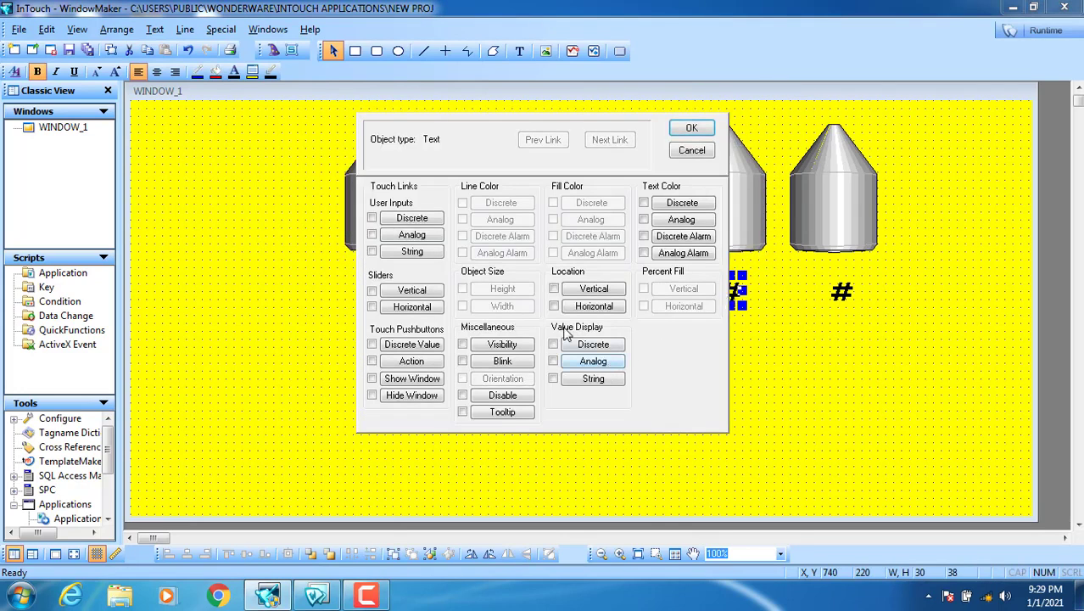
pyautogui.click(599, 364)
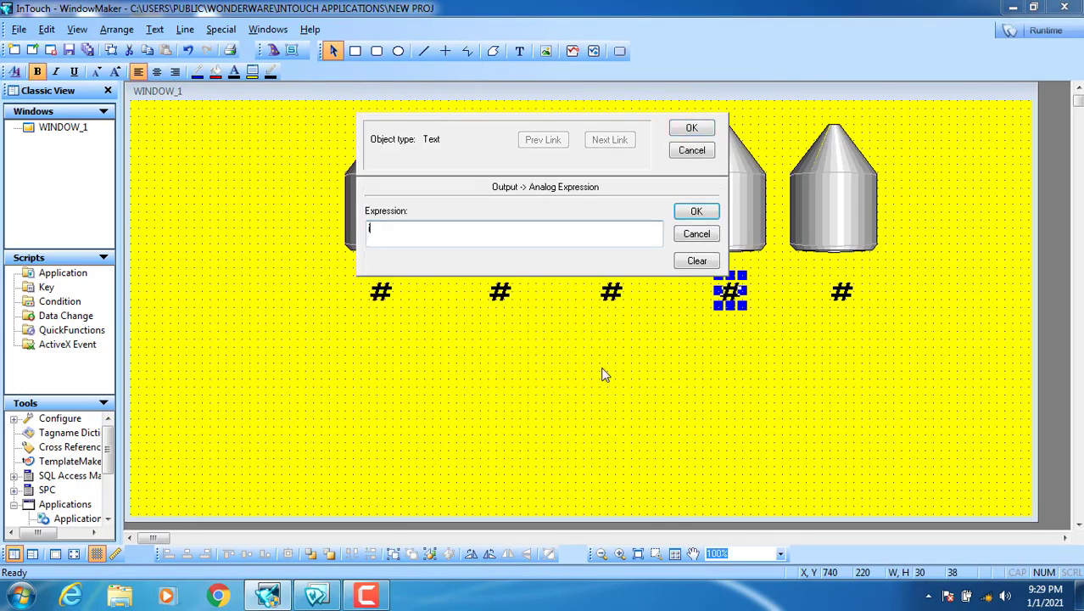
pyautogui.click(691, 129)
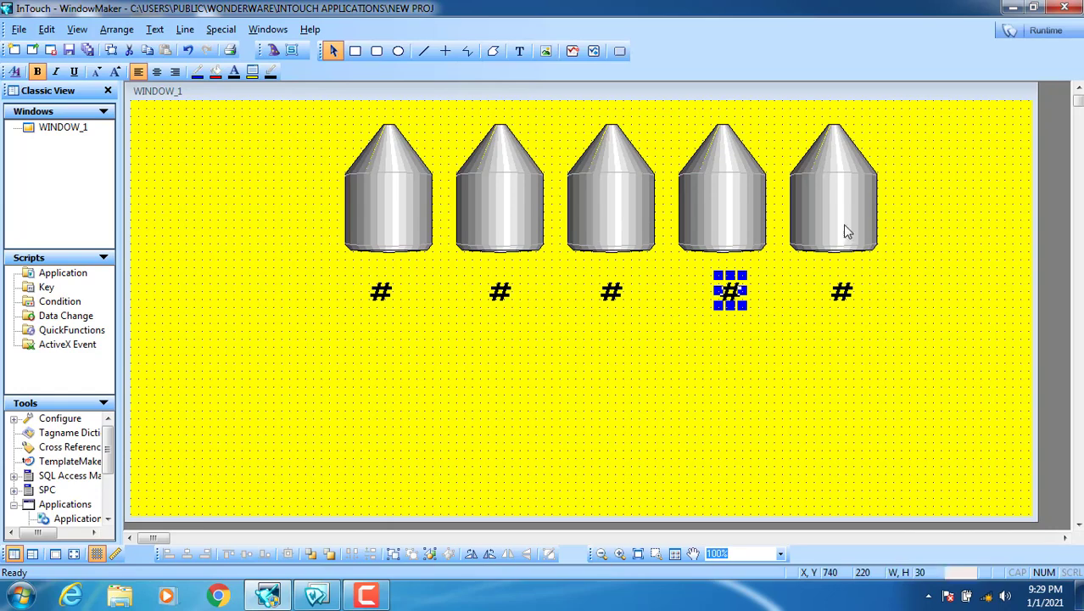
# Step: Link the fifth tank's vertical percent fill to the expression ig5, then define and save ig5 as a new tagname
pyautogui.doubleClick(841, 200)
pyautogui.click(679, 290)
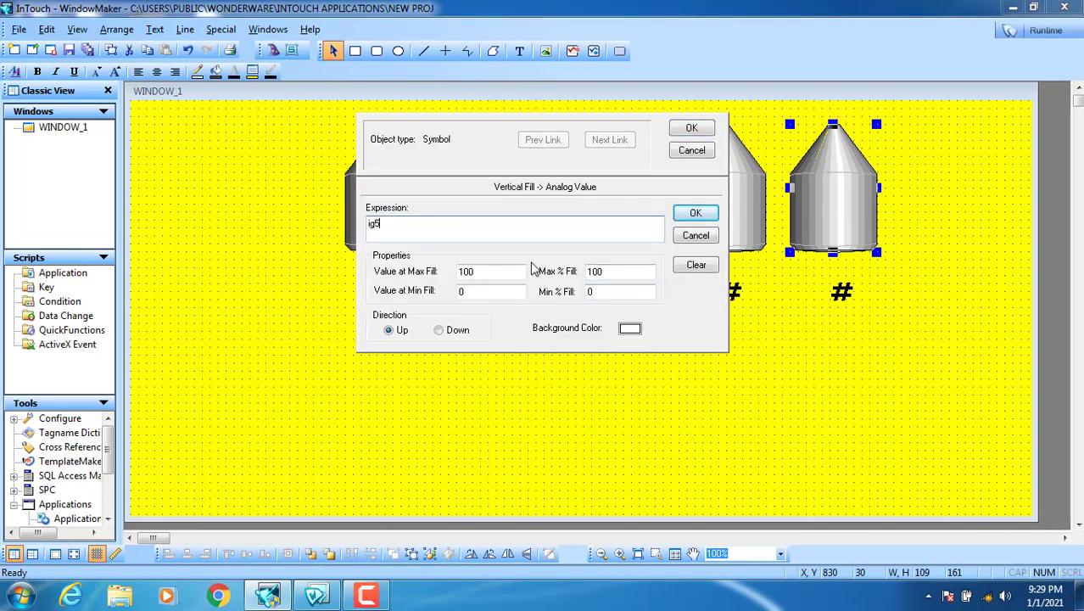
pyautogui.click(480, 271)
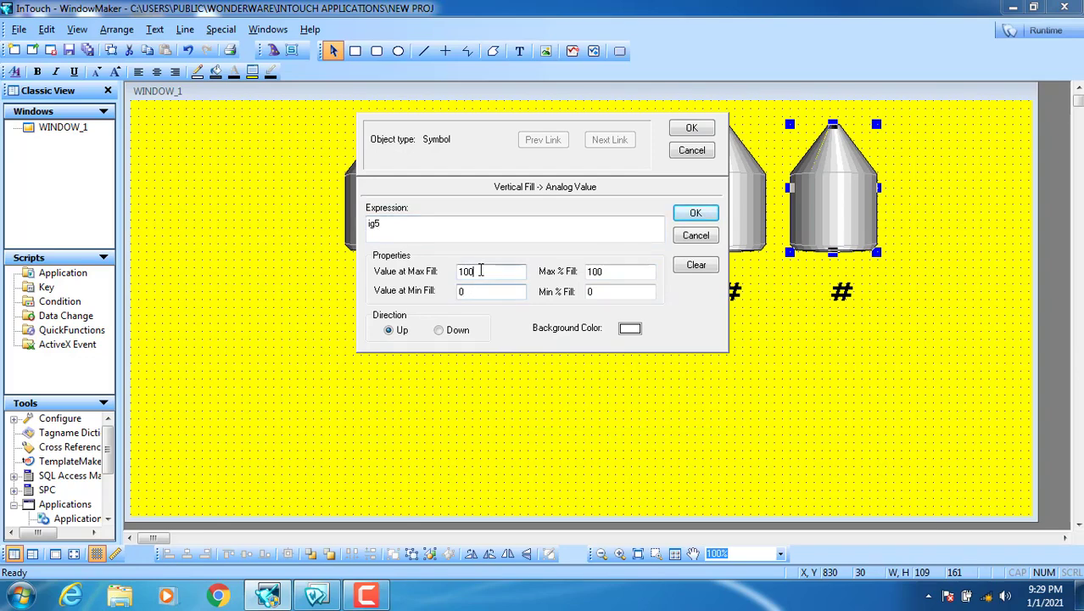
pyautogui.click(599, 291)
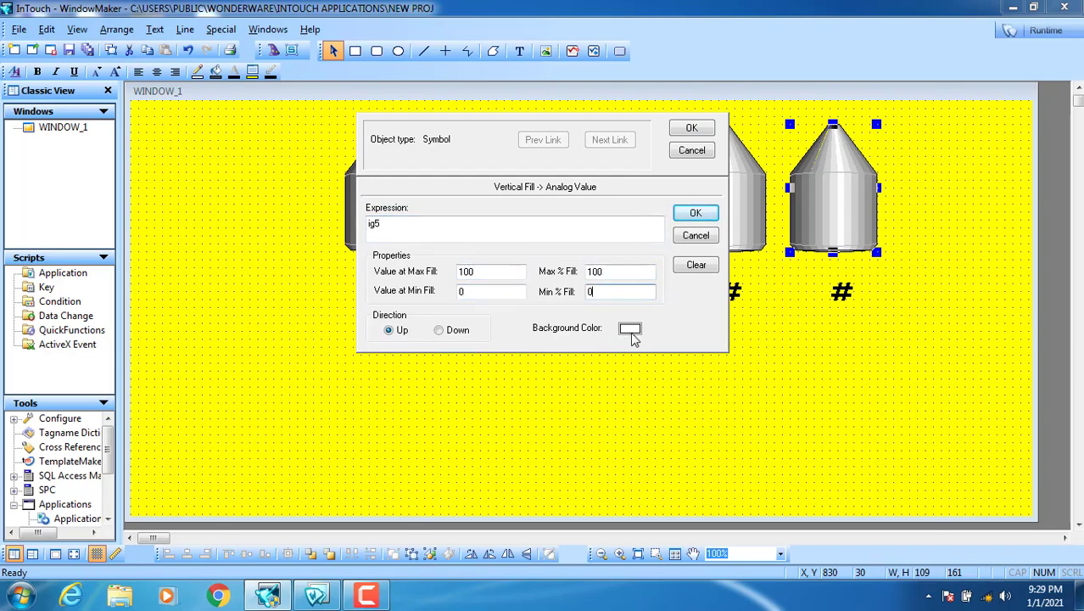
pyautogui.click(691, 128)
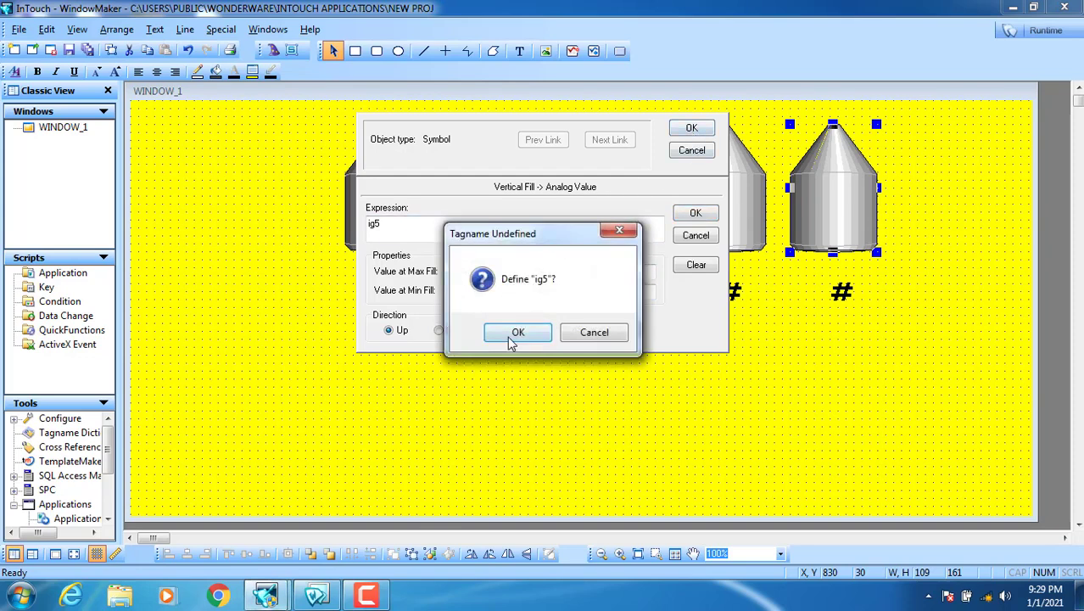
pyautogui.click(518, 332)
pyautogui.click(452, 137)
pyautogui.click(662, 136)
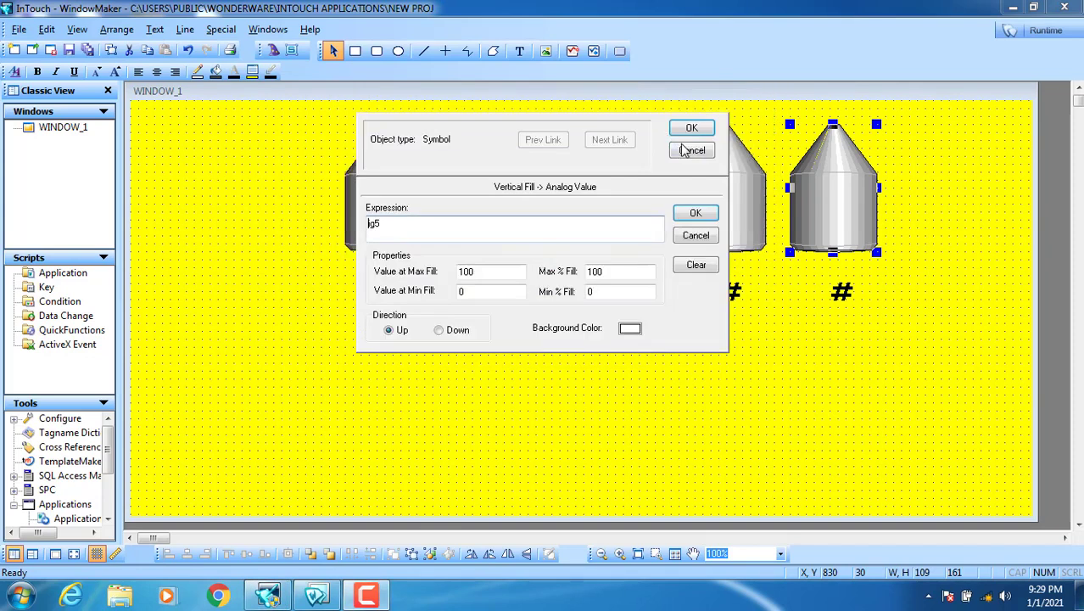
pyautogui.click(687, 132)
# Step: Link the "#" label under the fifth tank to an analog value display of that tank's tagname
pyautogui.doubleClick(841, 292)
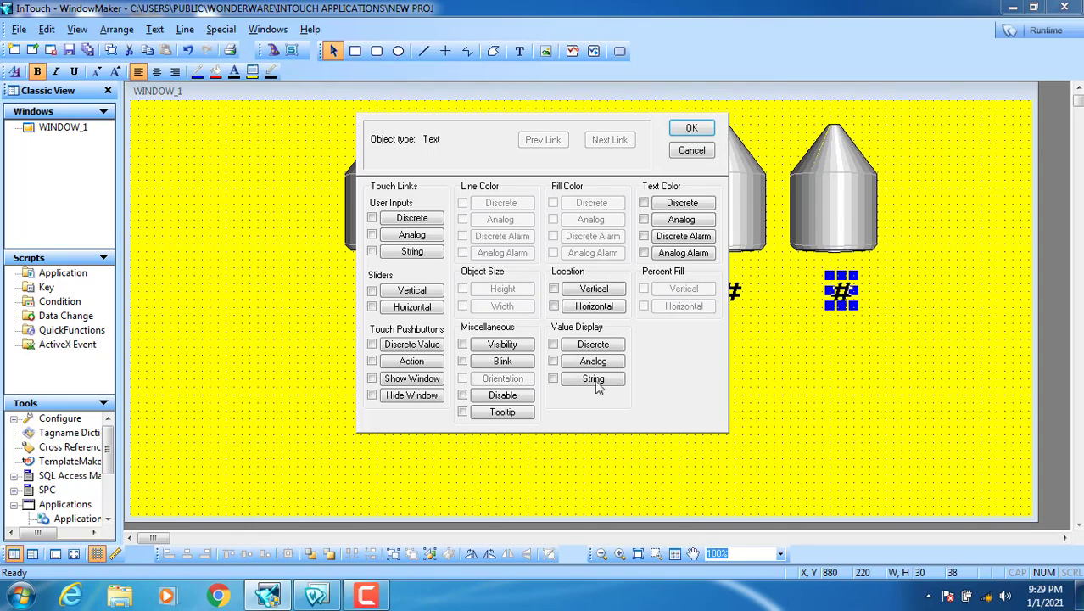
pyautogui.click(594, 363)
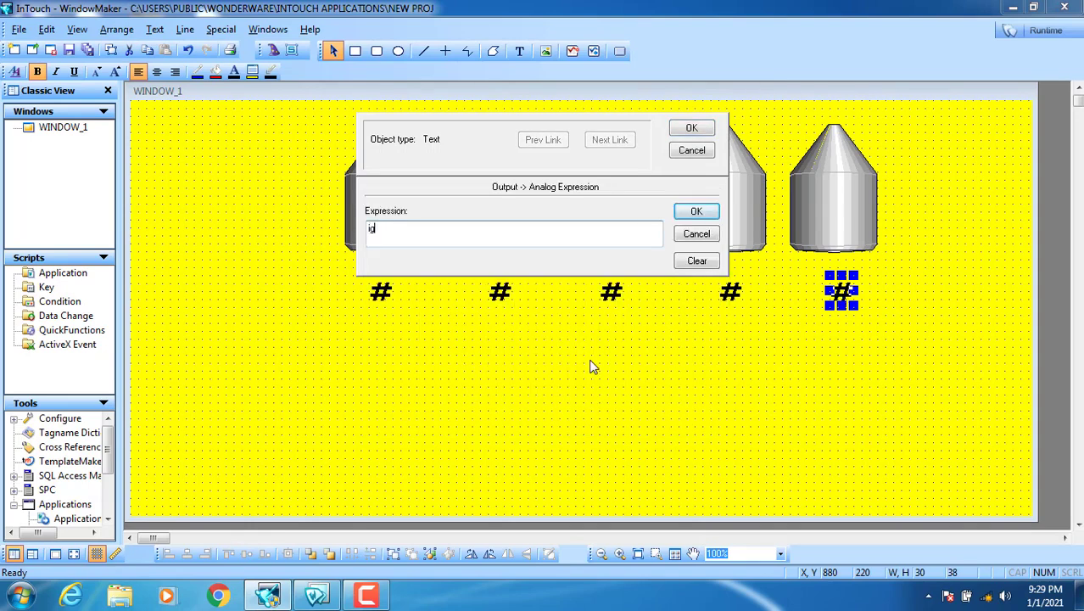
pyautogui.click(691, 127)
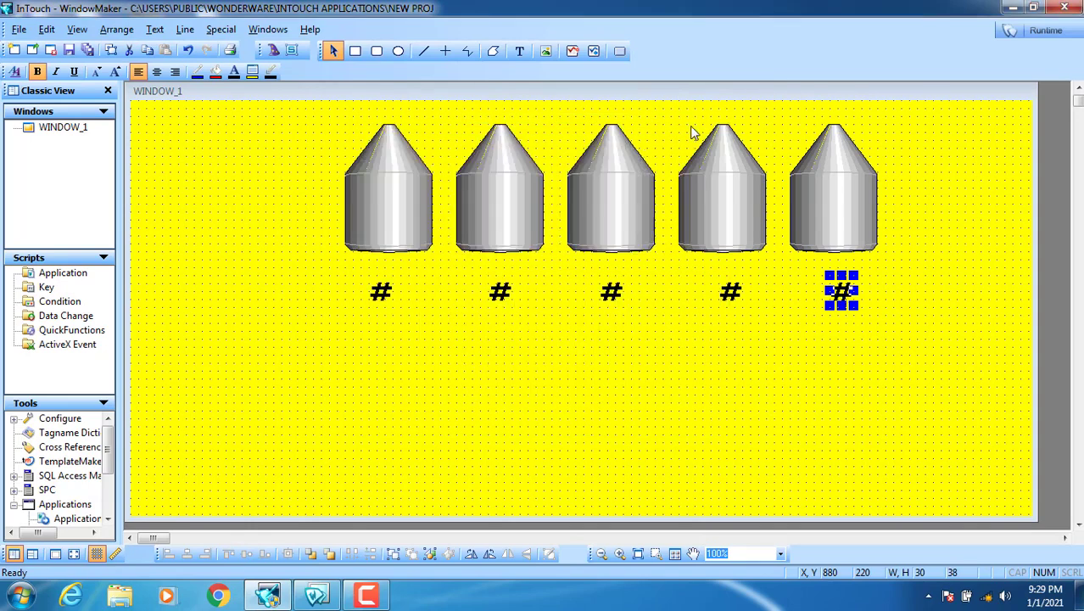
pyautogui.click(907, 123)
pyautogui.moveTo(907, 123); pyautogui.dragTo(307, 271)
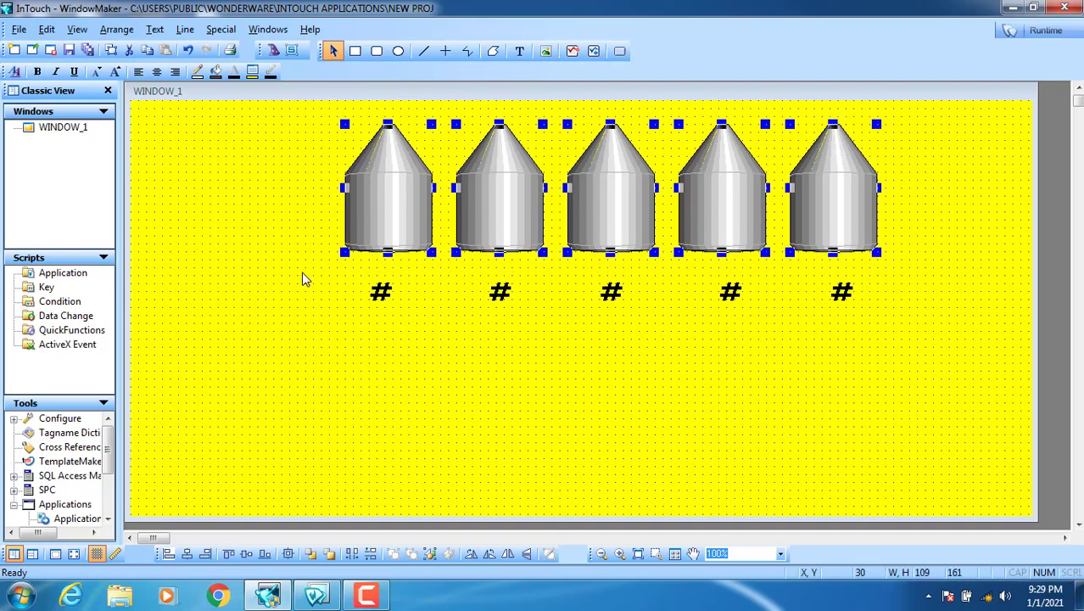
pyautogui.click(302, 273)
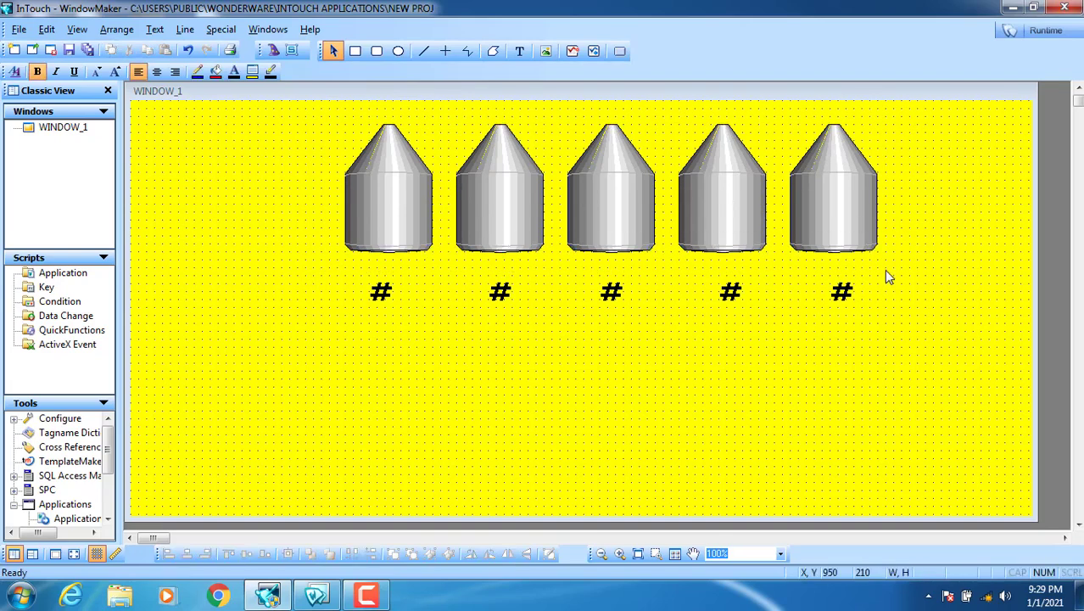
pyautogui.moveTo(450, 341); pyautogui.dragTo(318, 341)
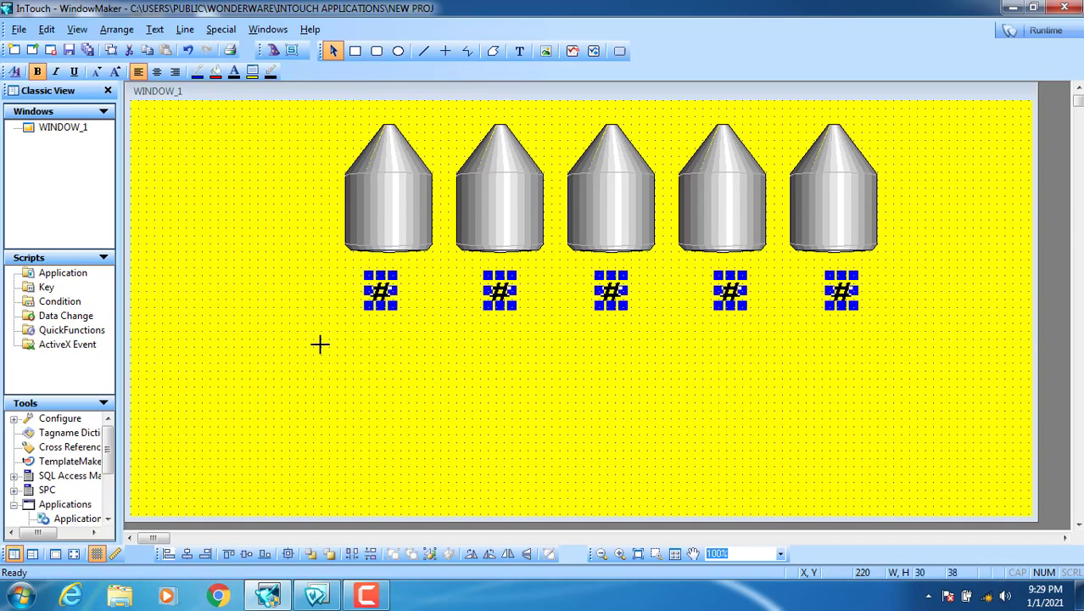
pyautogui.click(448, 364)
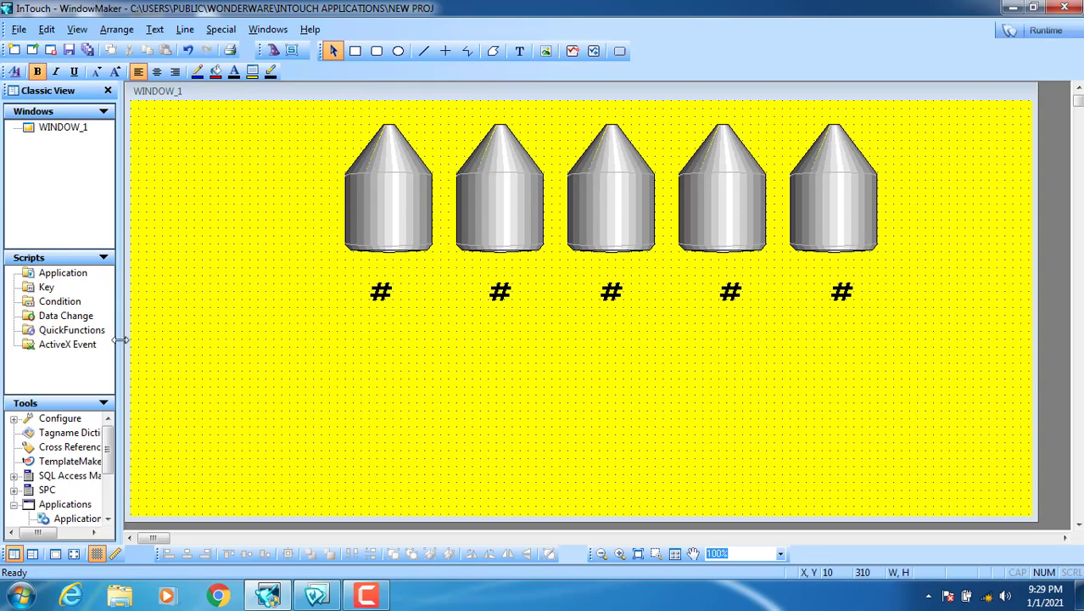
pyautogui.moveTo(121, 339); pyautogui.dragTo(154, 341)
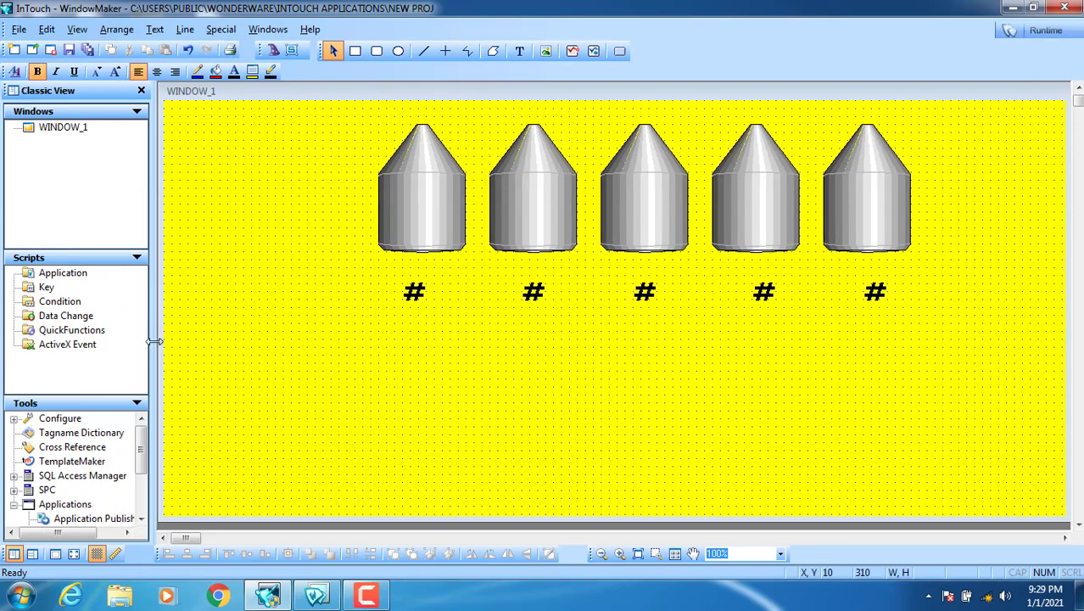
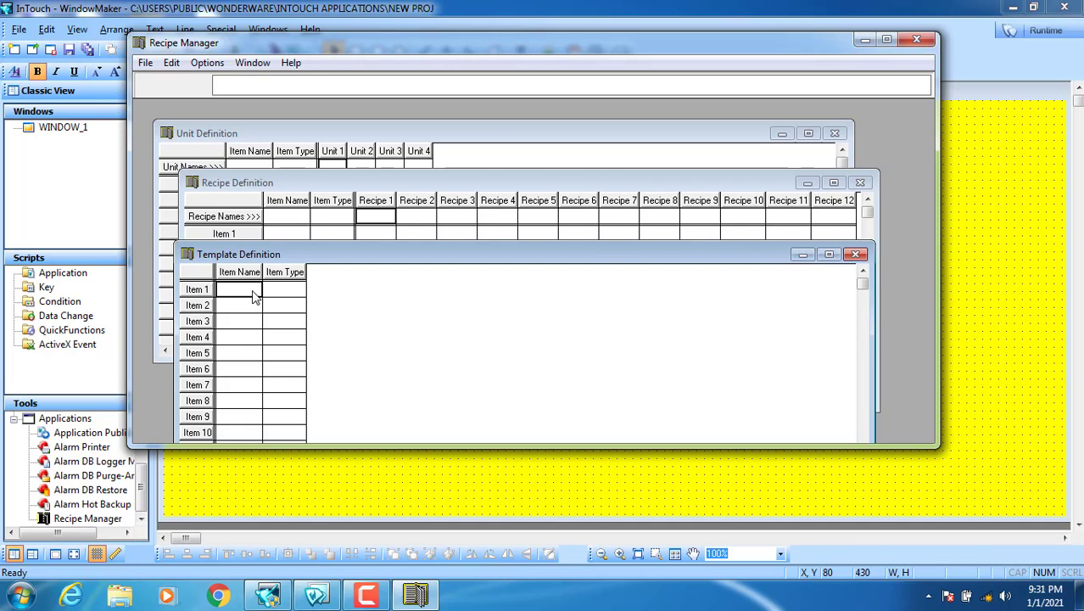
# Step: Name Items 1 to 5 of the recipe template ingredient1, ingredient2, ingredient3, ingredient4 and ingredient5
pyautogui.write('ingredient1')
pyautogui.press('Return')
pyautogui.write('ing')
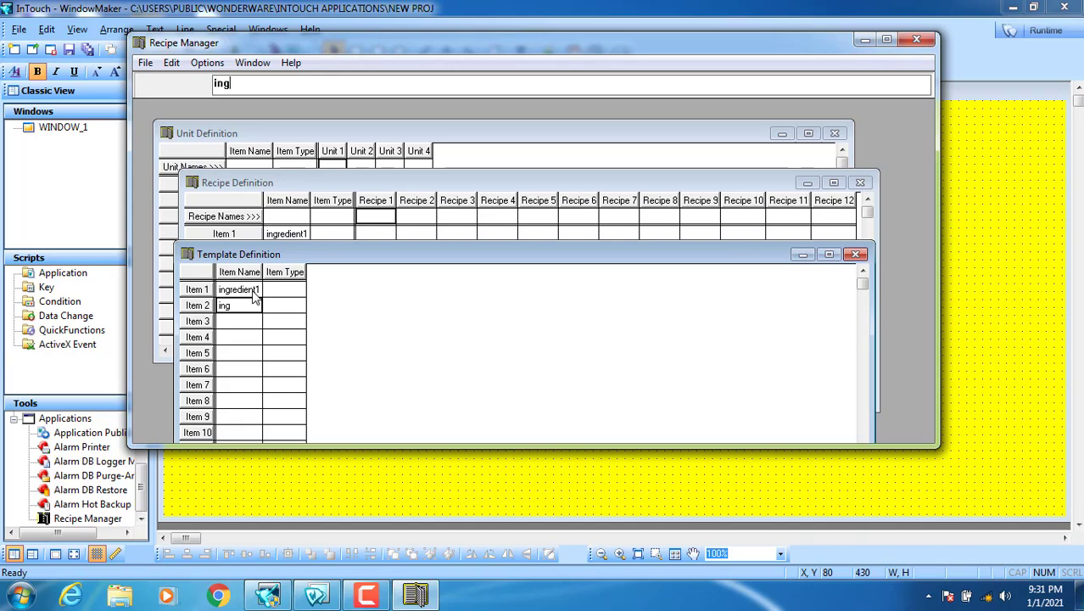
pyautogui.write('redient2')
pyautogui.press('Return')
pyautogui.write('i')
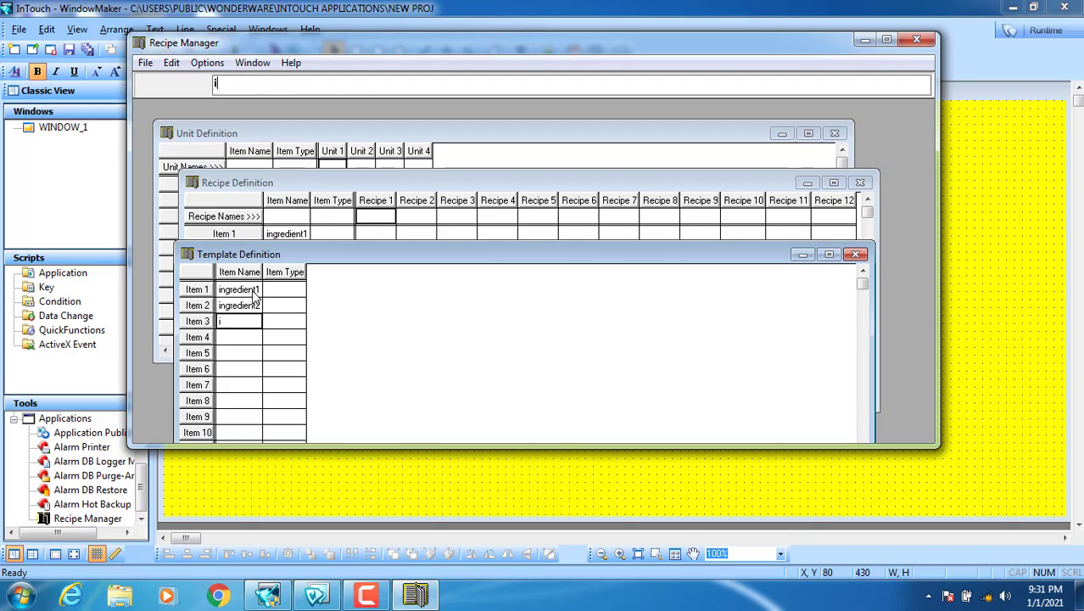
pyautogui.write('ngredient3')
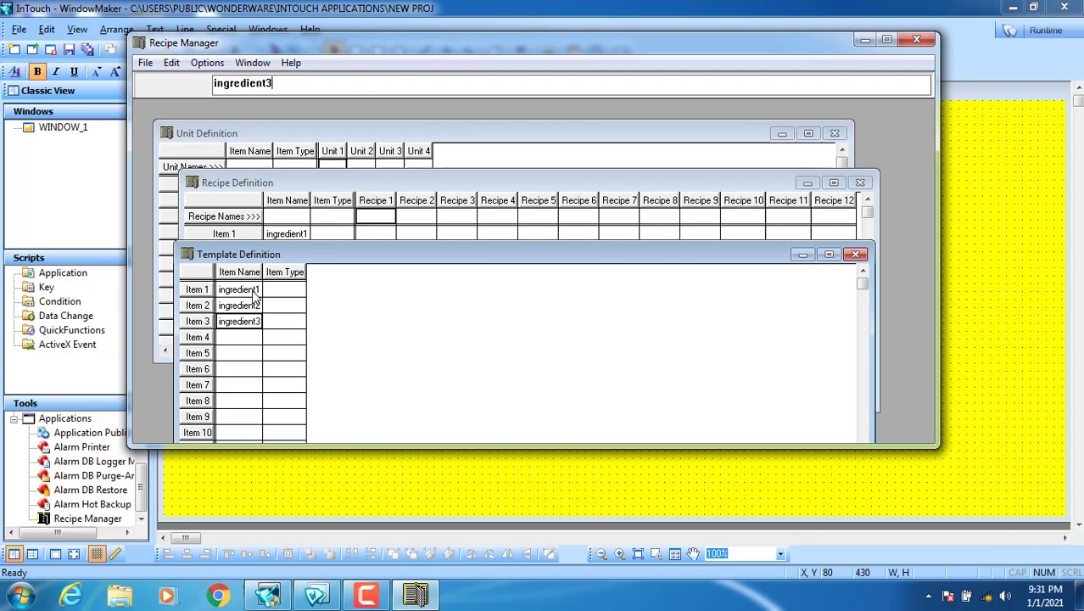
pyautogui.press('Return')
pyautogui.write('ingredient')
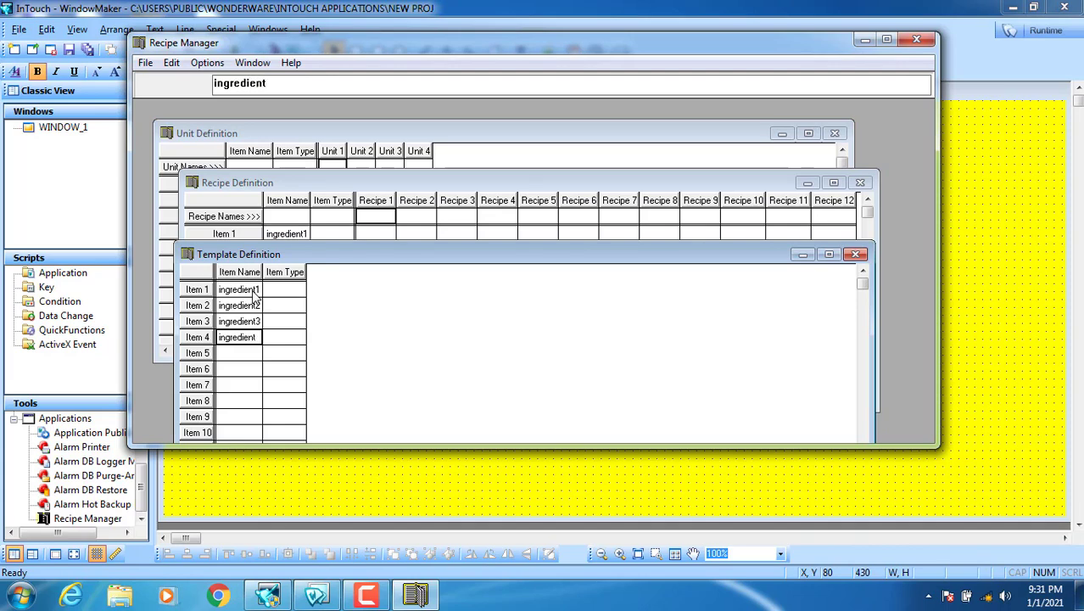
pyautogui.write('4')
pyautogui.press('Return')
pyautogui.write('ingrediet')
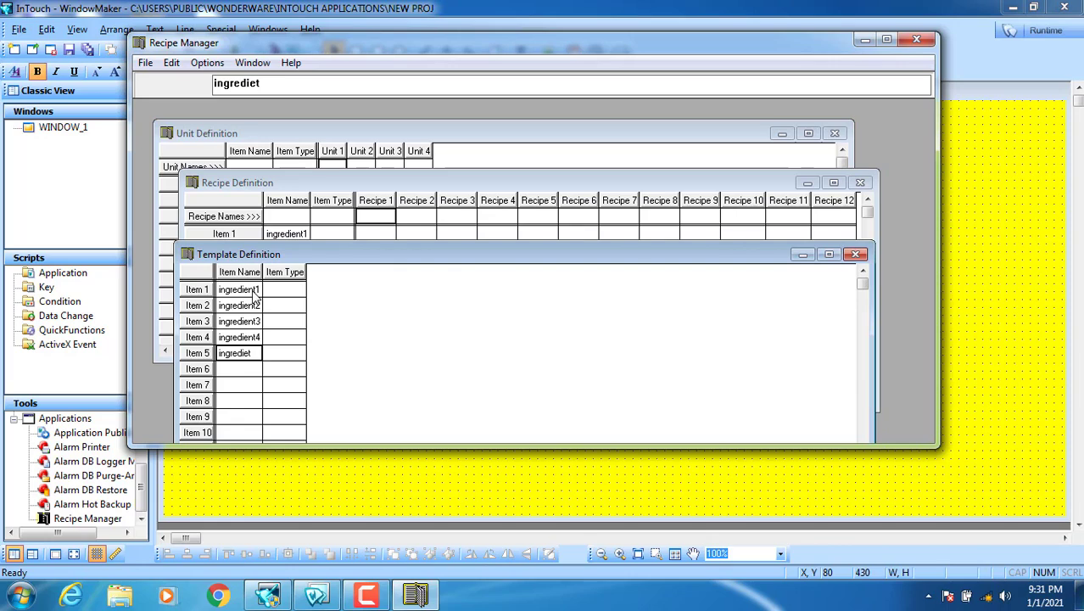
pyautogui.press('BackSpace')
pyautogui.write('nt5')
pyautogui.press('Return')
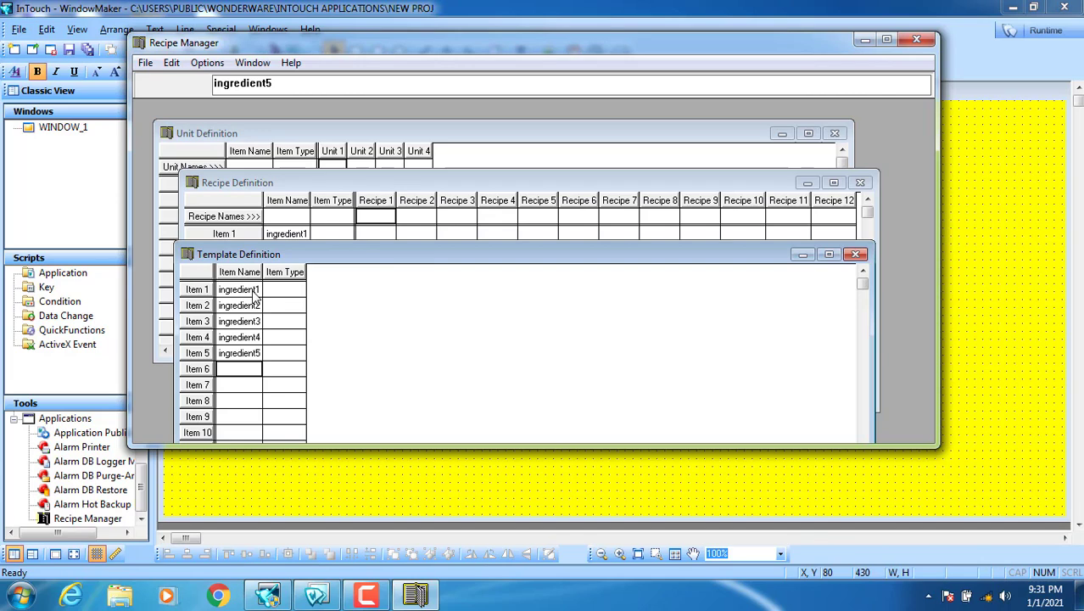
# Step: Set the item type of all five ingredients in the Template Definition to Analog
pyautogui.click(291, 294)
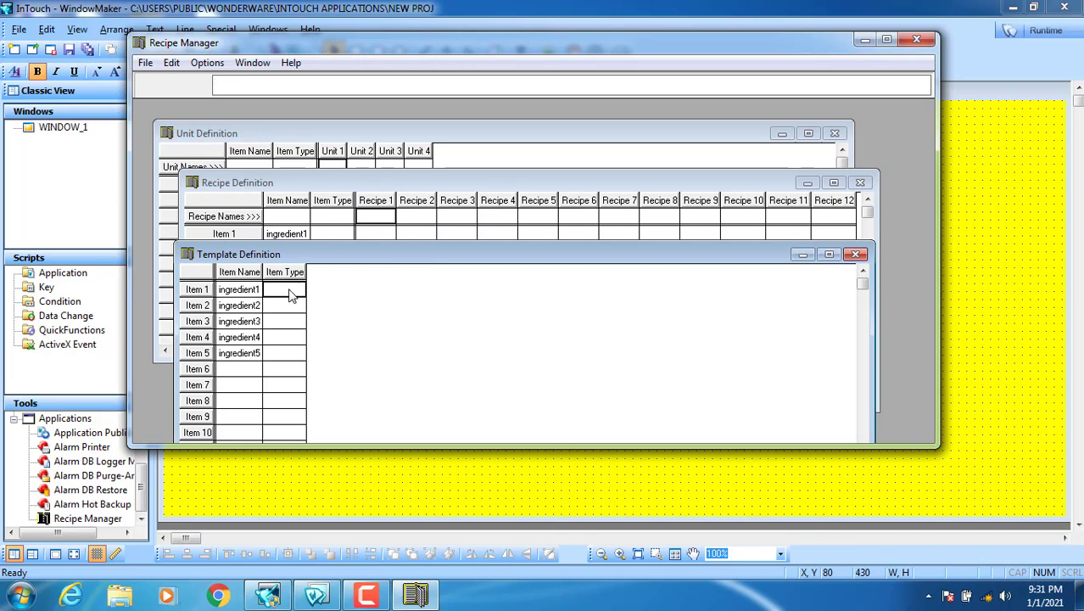
pyautogui.write('analog')
pyautogui.press('Return')
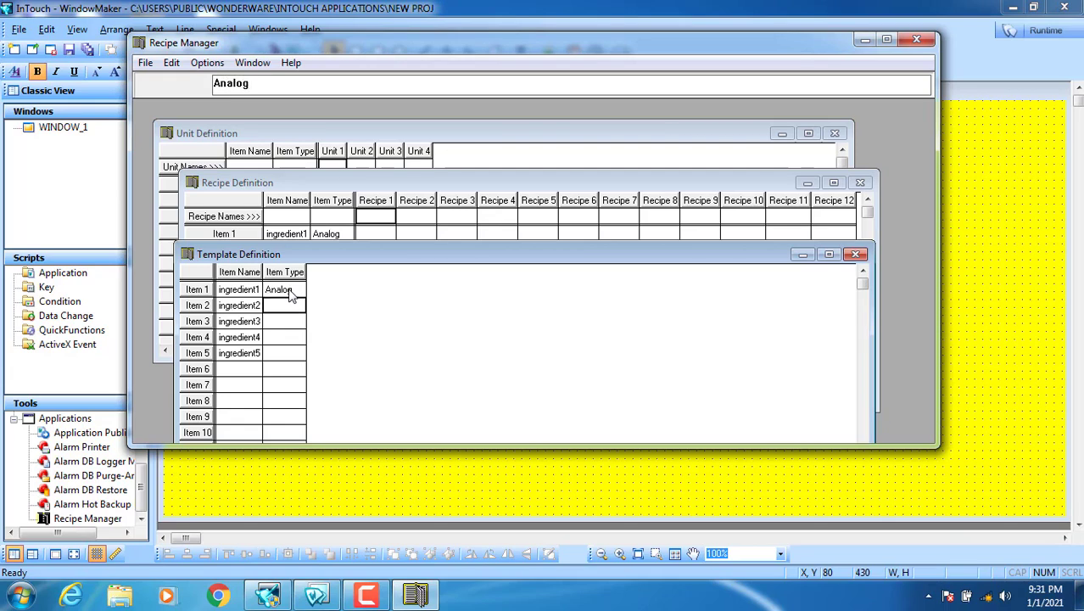
pyautogui.write('analog')
pyautogui.press('Return')
pyautogui.write('analog')
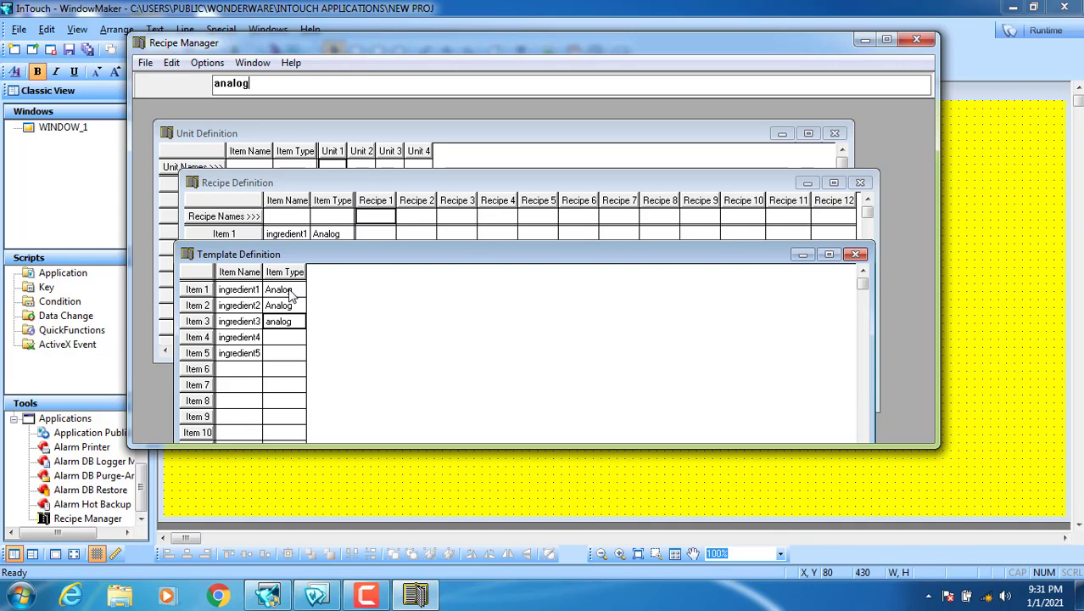
pyautogui.press('Return')
pyautogui.write('analo')
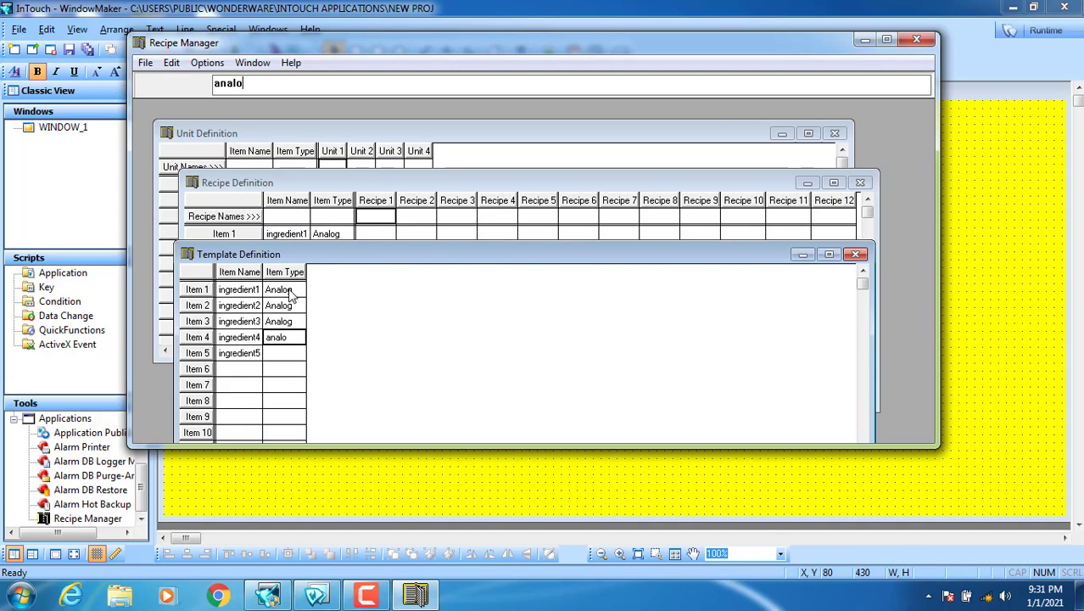
pyautogui.write('g')
pyautogui.press('Return')
pyautogui.write('analo')
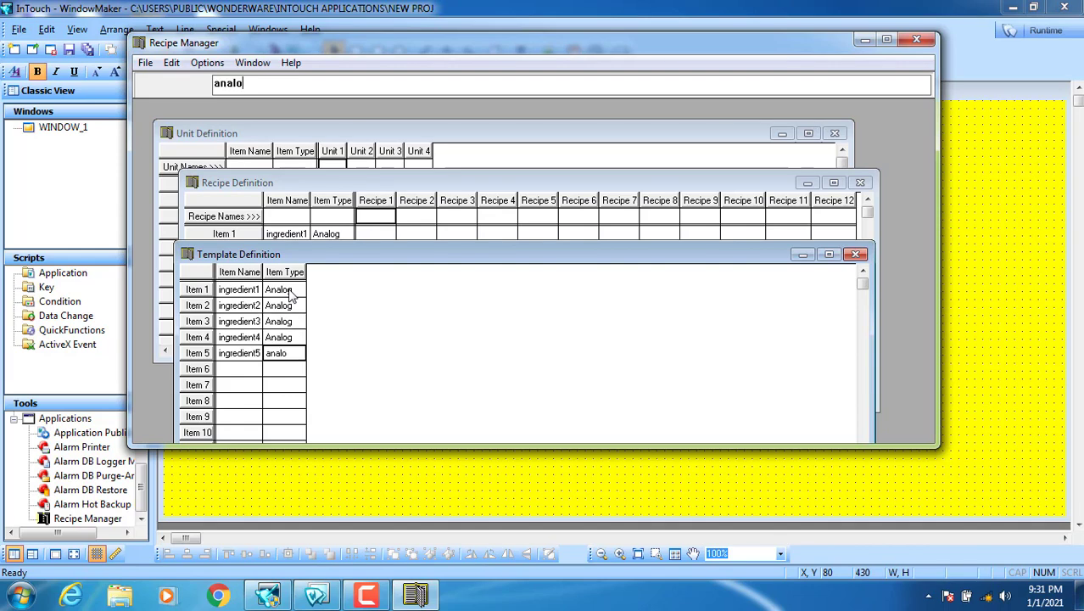
pyautogui.write('g')
pyautogui.press('Return')
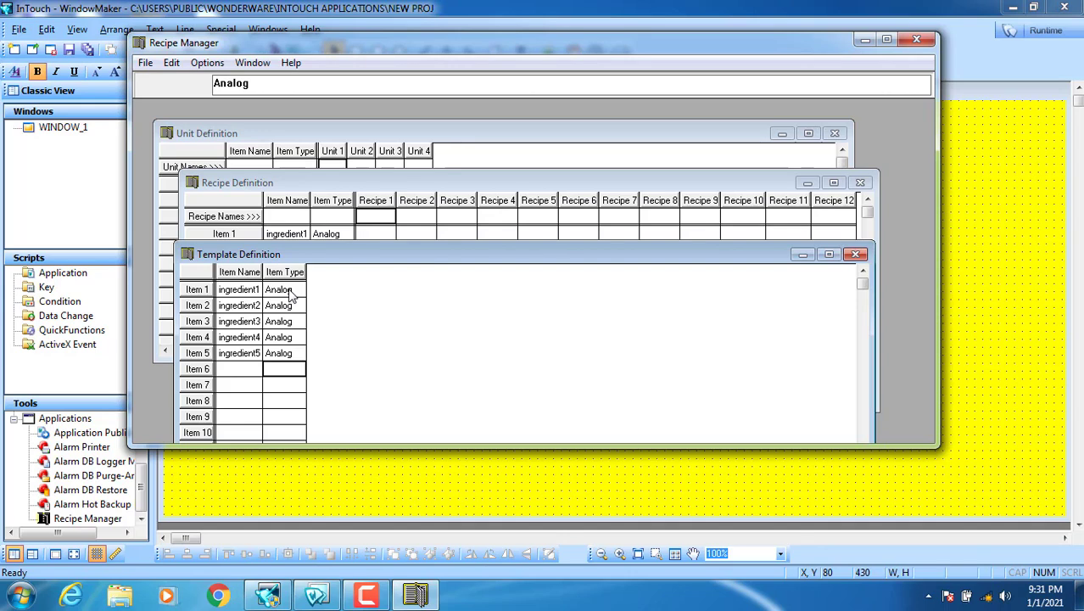
pyautogui.click(239, 272)
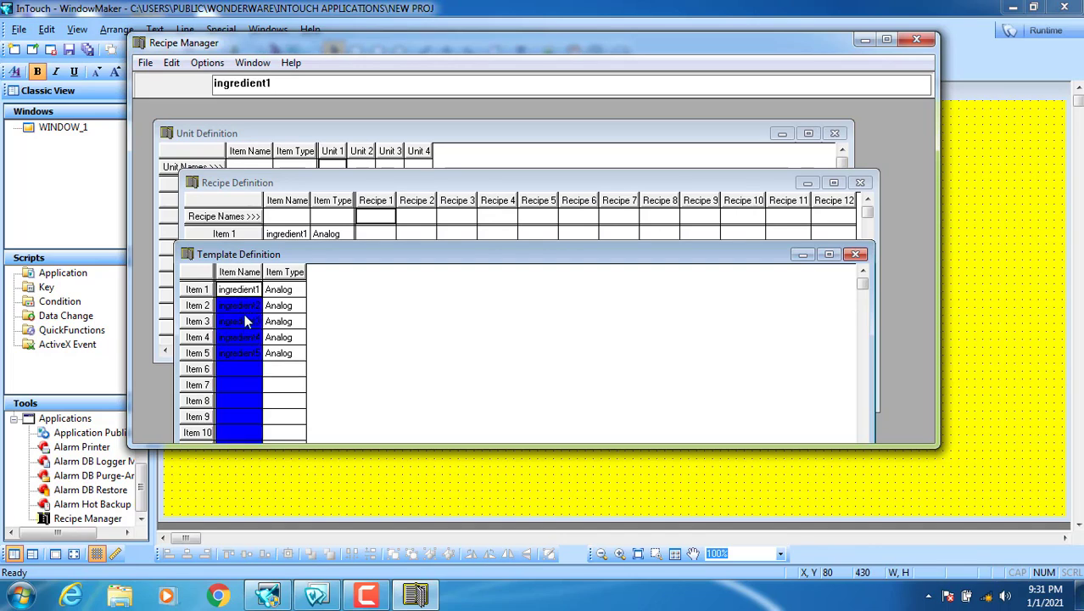
pyautogui.click(244, 321)
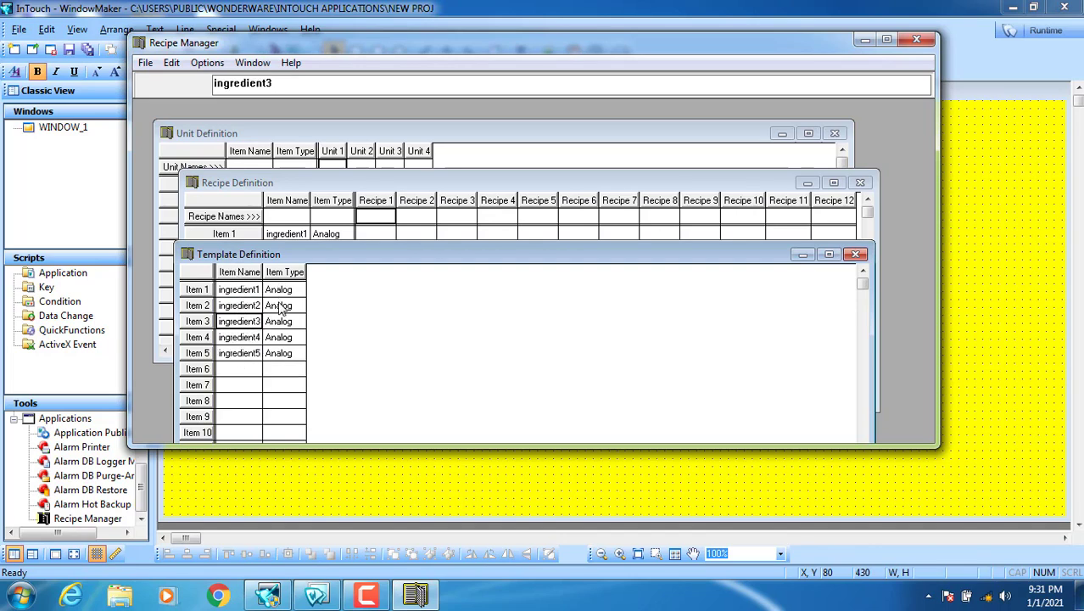
pyautogui.click(279, 291)
pyautogui.click(276, 305)
pyautogui.click(276, 322)
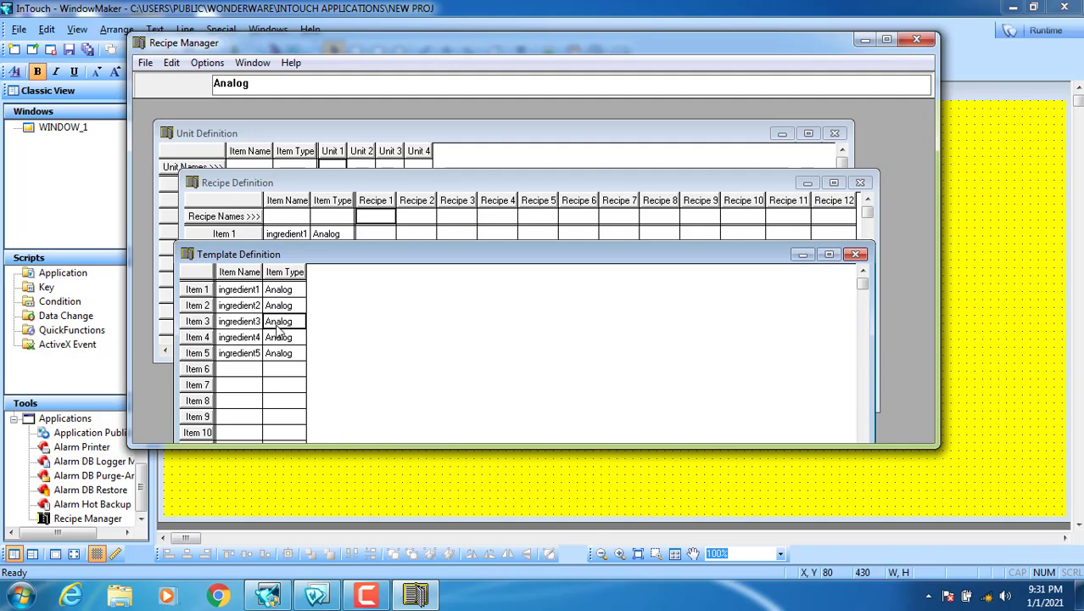
# Step: Move the Template Definition window off the Recipe Definition grid and minimize it
pyautogui.moveTo(256, 263); pyautogui.dragTo(282, 346)
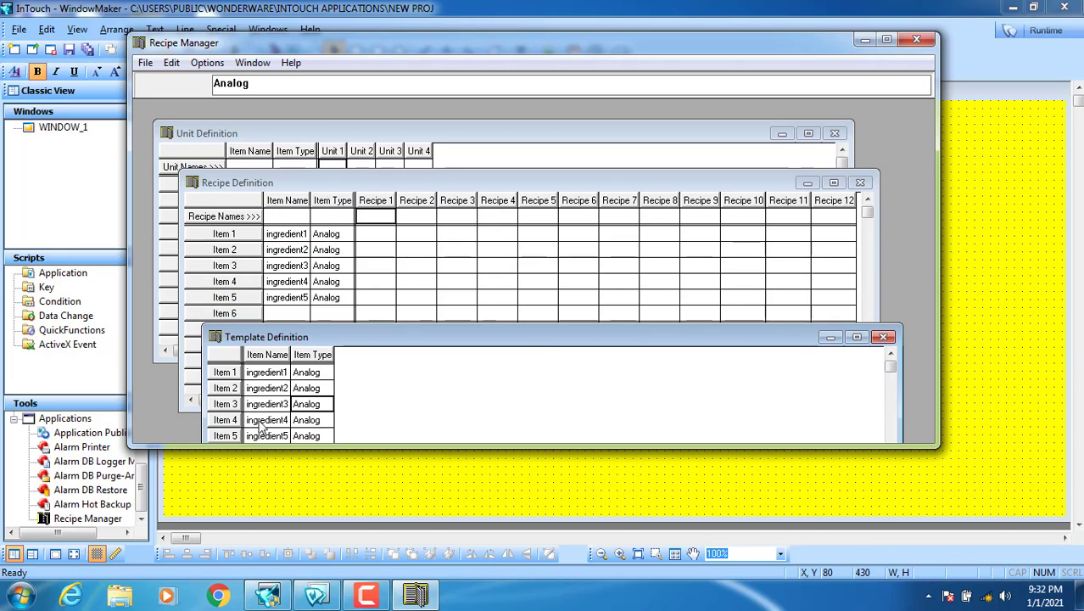
pyautogui.moveTo(283, 337); pyautogui.dragTo(270, 293)
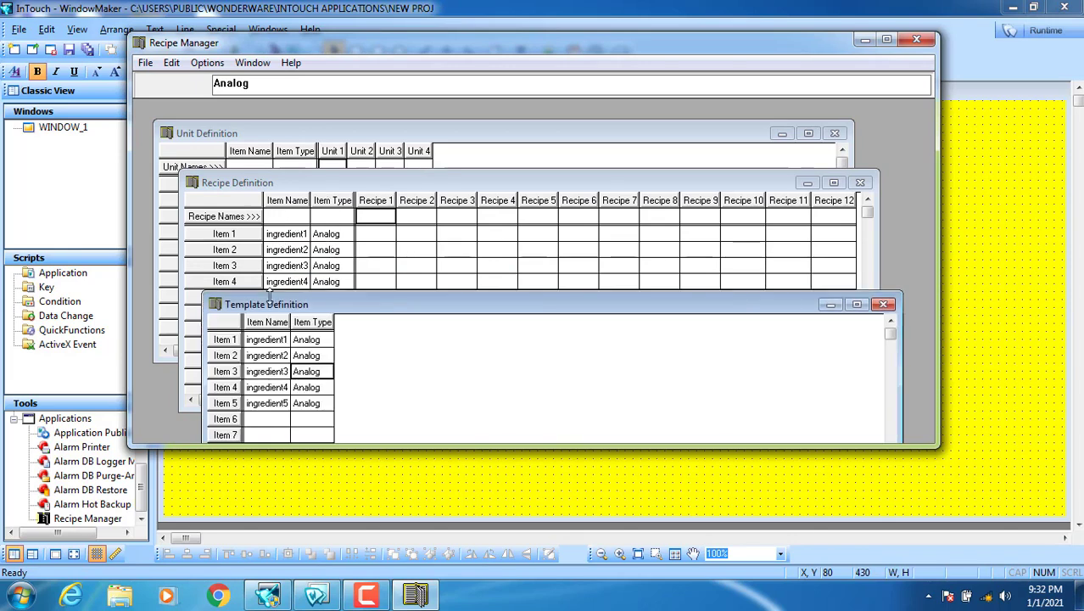
pyautogui.click(830, 307)
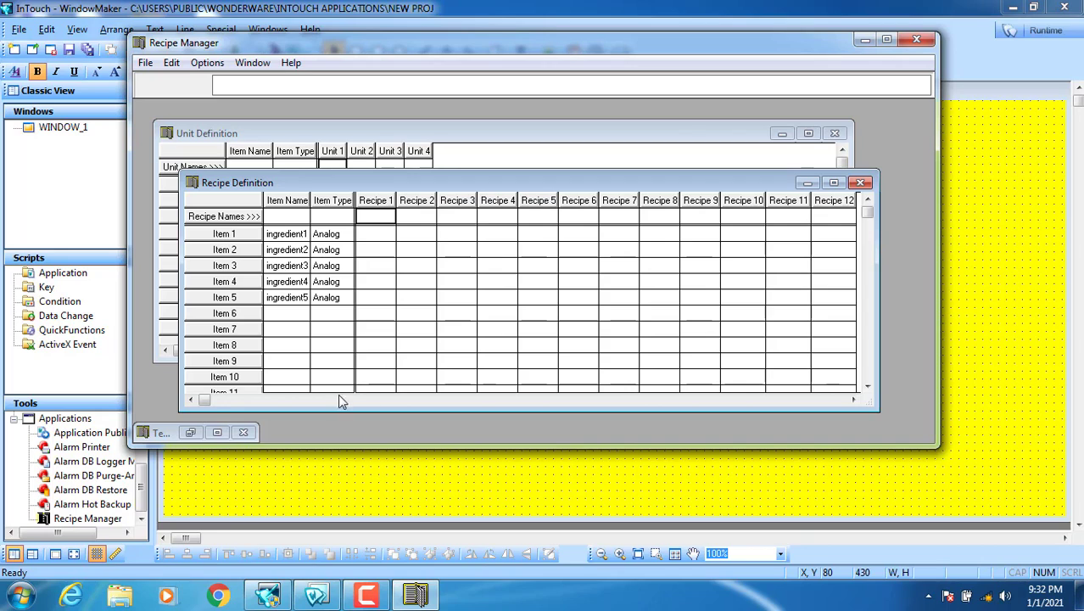
pyautogui.moveTo(208, 400); pyautogui.dragTo(852, 405)
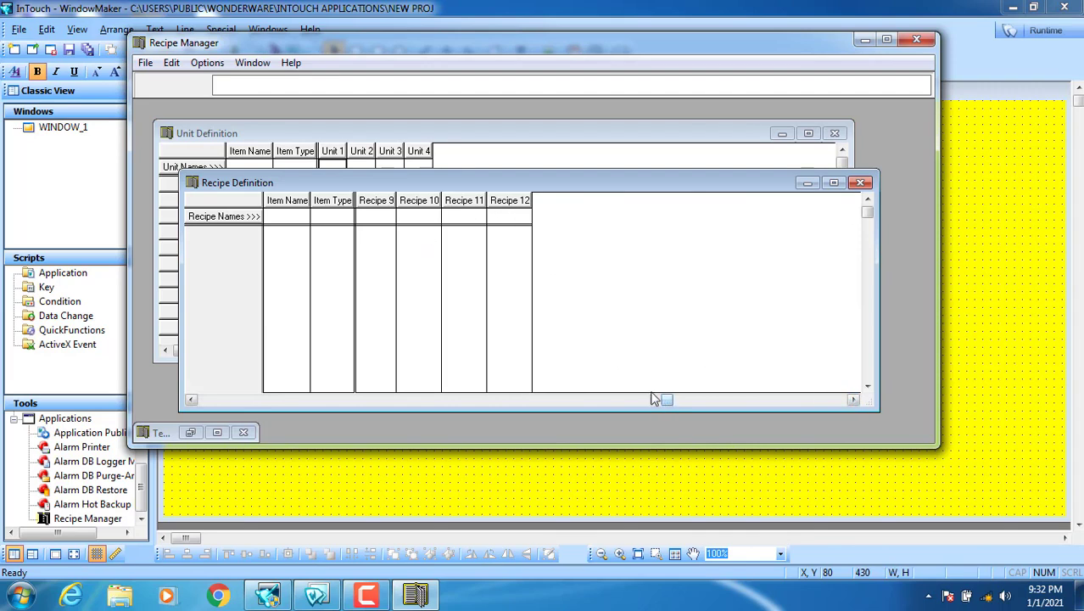
pyautogui.click(514, 202)
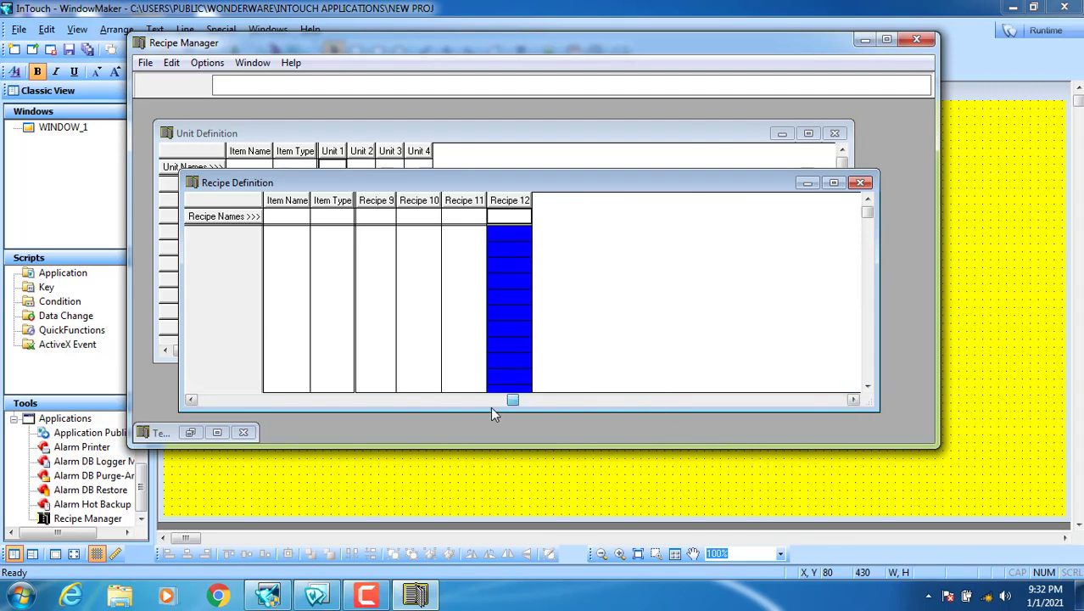
pyautogui.click(194, 402)
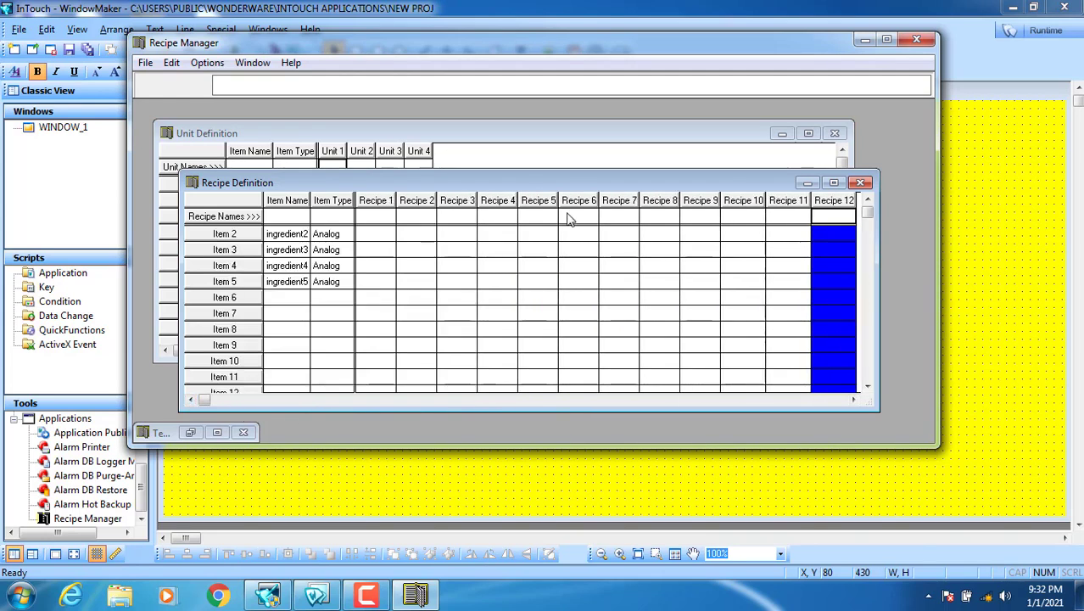
# Step: Name Recipe 1 r1 and give its ingredients 1 to 5 the values 20, 34, 65, 76 and 13
pyautogui.click(379, 218)
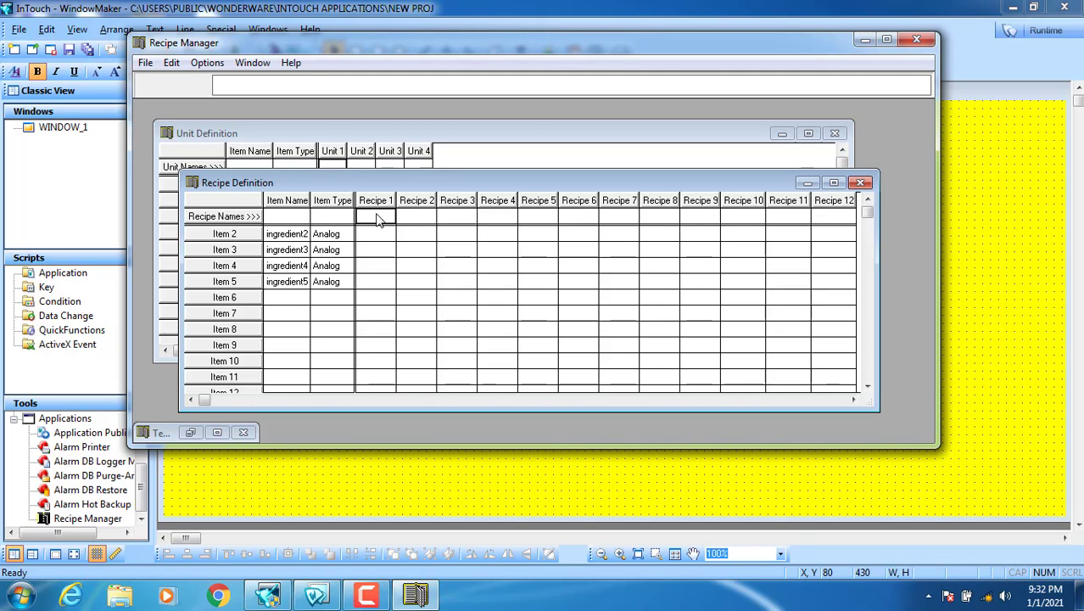
pyautogui.write('r1')
pyautogui.press('Return')
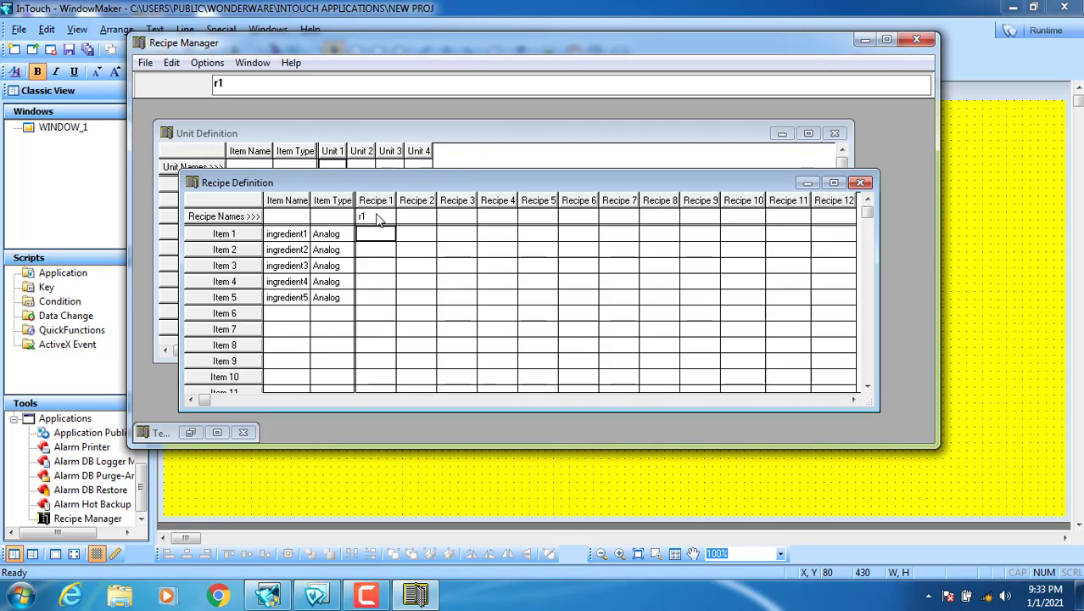
pyautogui.write('20')
pyautogui.press('Return')
pyautogui.write('34')
pyautogui.press('Return')
pyautogui.write('65')
pyautogui.press('Return')
pyautogui.write('76')
pyautogui.press('Return')
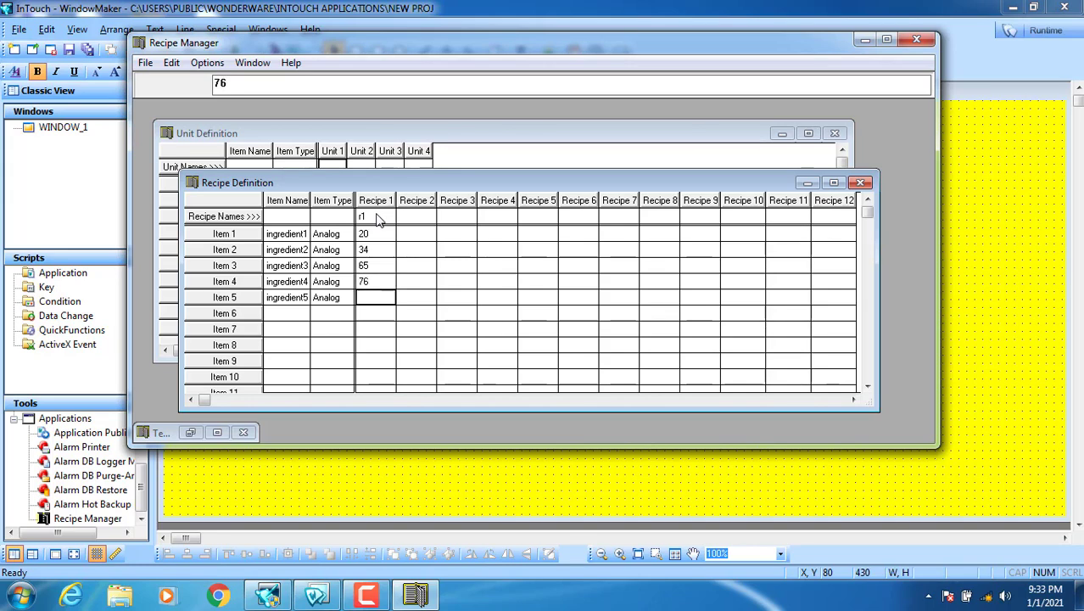
pyautogui.write('13')
pyautogui.press('Return')
# Step: Name Recipe 2 r2 and give its ingredients 1 to 5 the values 56, 34, 27, 65 and 45
pyautogui.click(417, 217)
pyautogui.write('r2')
pyautogui.press('Return')
pyautogui.write('56')
pyautogui.press('Return')
pyautogui.write('34')
pyautogui.press('Return')
pyautogui.write('27')
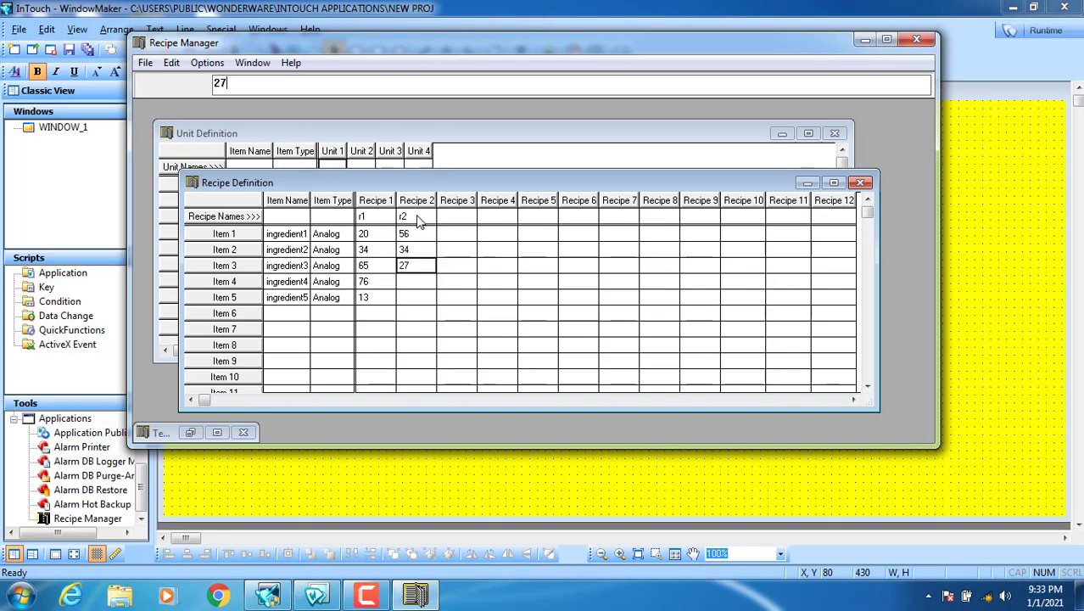
pyautogui.press('Return')
pyautogui.write('65')
pyautogui.press('Return')
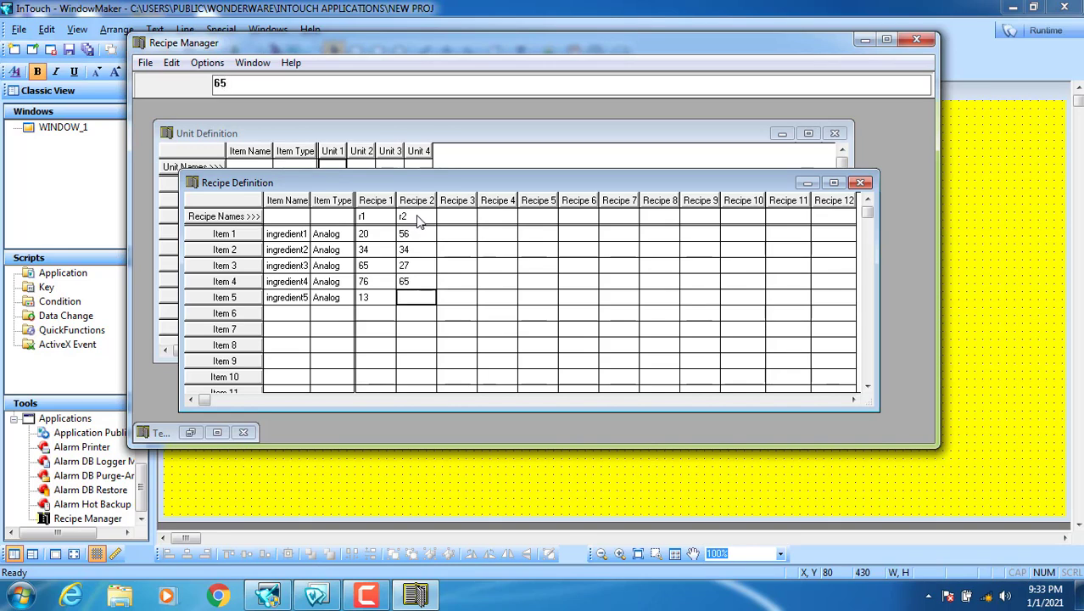
pyautogui.write('45')
pyautogui.press('Return')
# Step: Name Recipe 3 r3 and give its ingredients 1 to 5 the values 87, 45, 34, 85 and 12
pyautogui.click(467, 216)
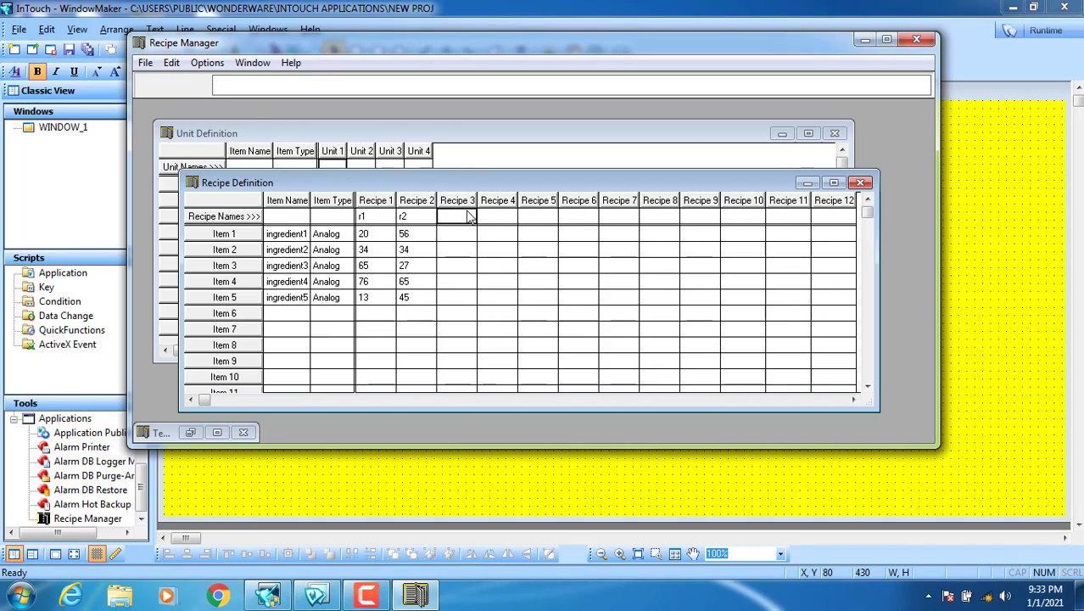
pyautogui.write('r3')
pyautogui.press('Return')
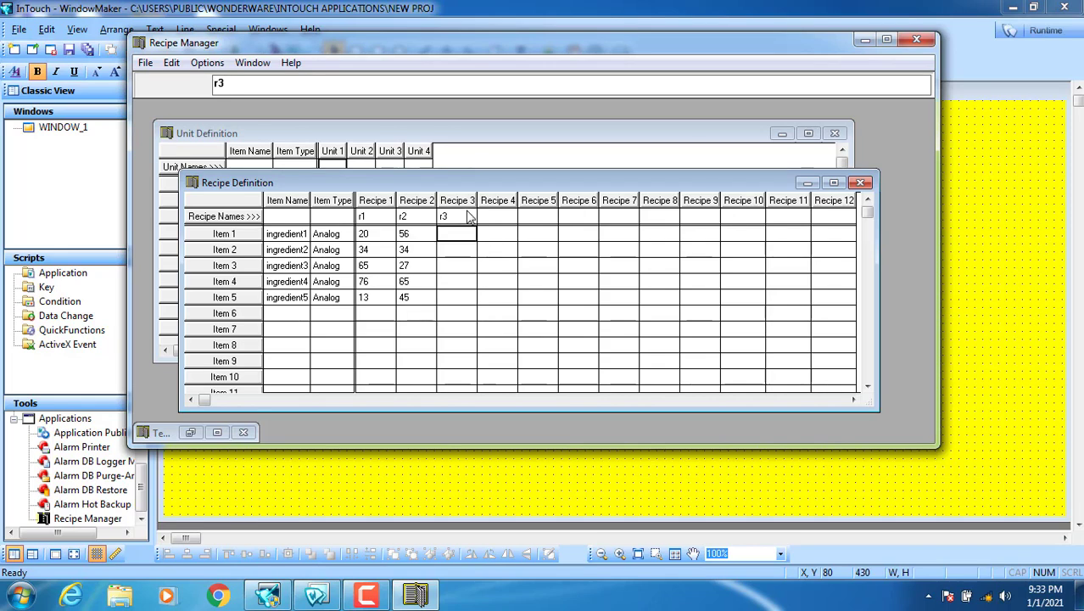
pyautogui.write('87')
pyautogui.press('Return')
pyautogui.write('45')
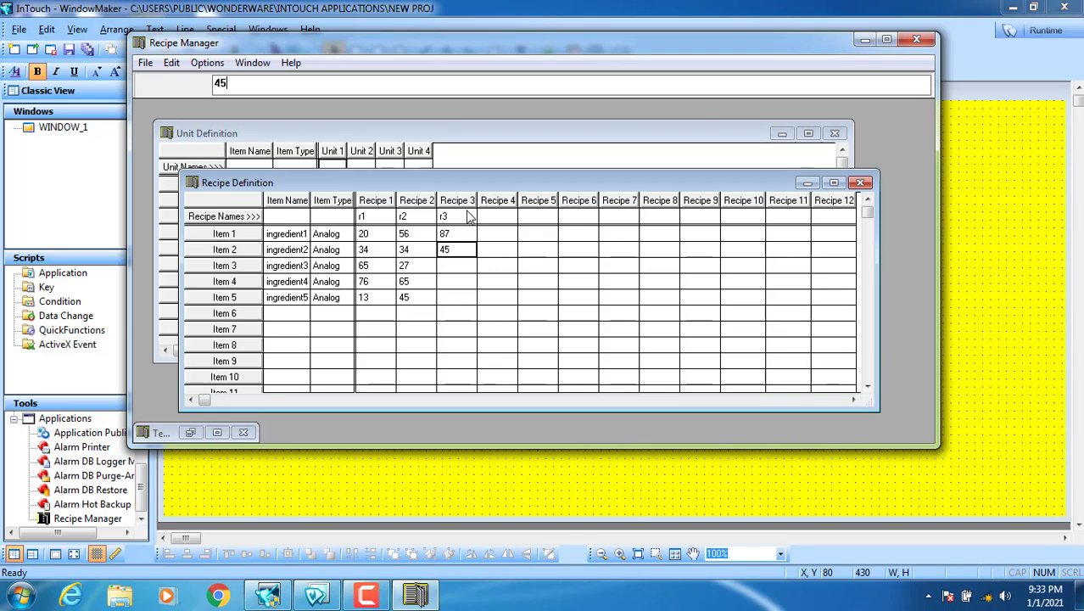
pyautogui.press('Return')
pyautogui.write('34')
pyautogui.press('Return')
pyautogui.write('85')
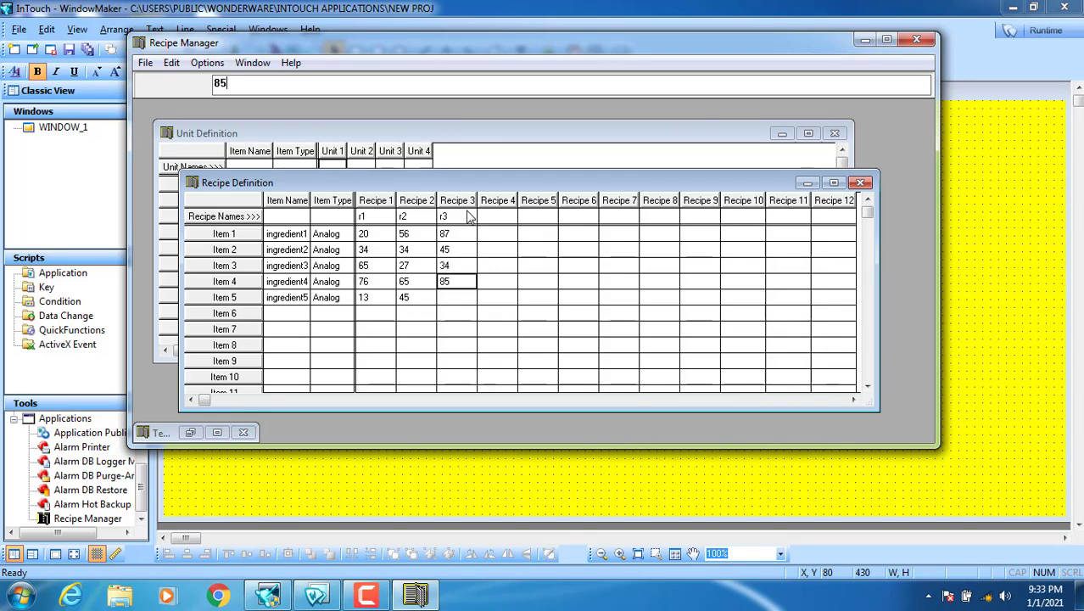
pyautogui.press('Return')
pyautogui.write('12')
pyautogui.press('Return')
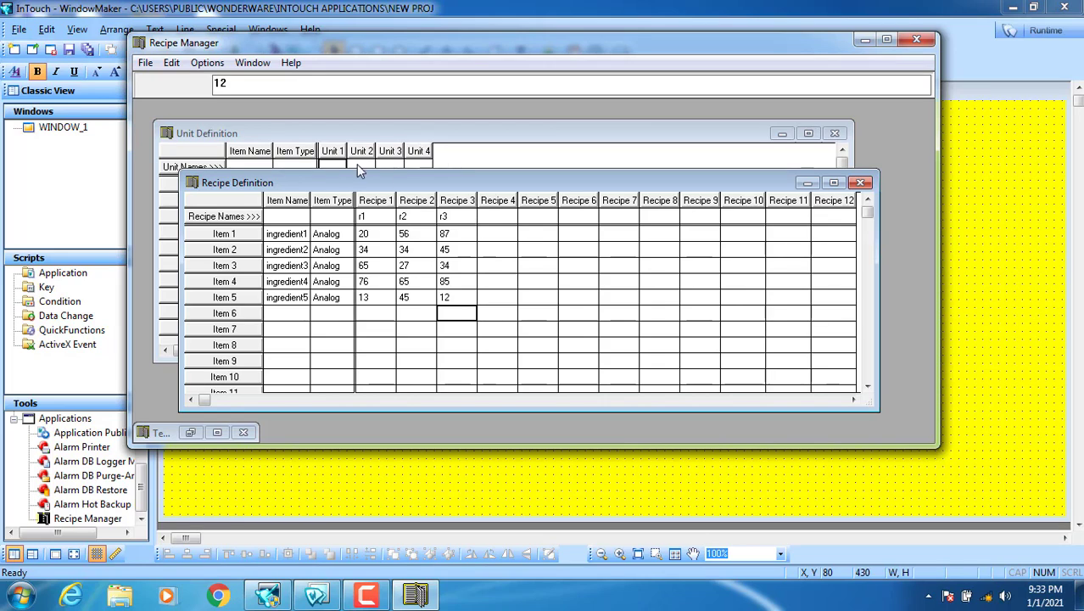
# Step: Minimize the Recipe Definition window and shift the Unit Definition window slightly upward
pyautogui.moveTo(250, 188); pyautogui.dragTo(249, 219)
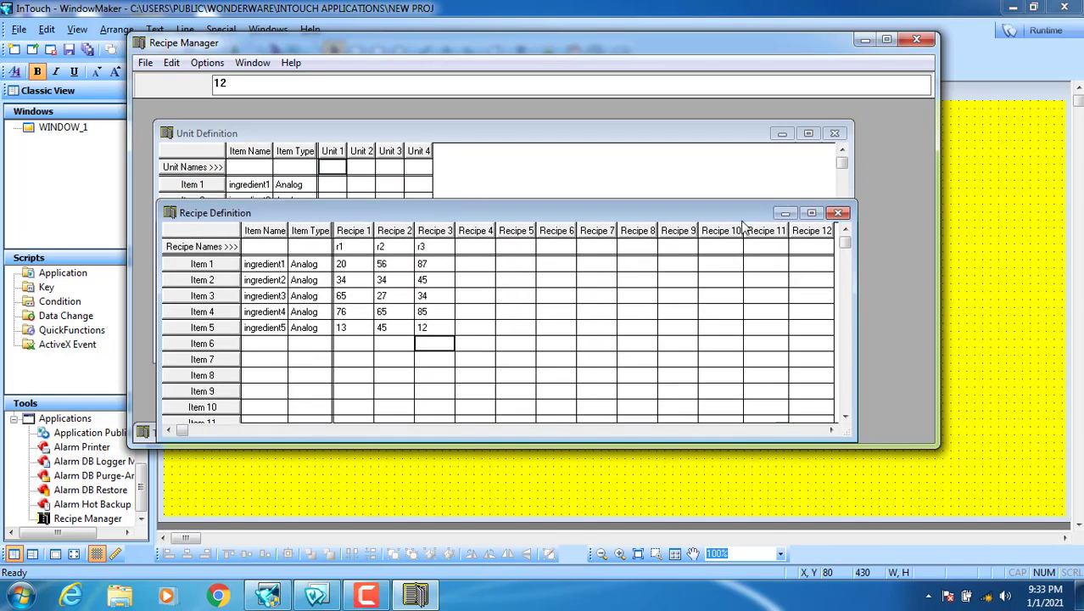
pyautogui.click(784, 219)
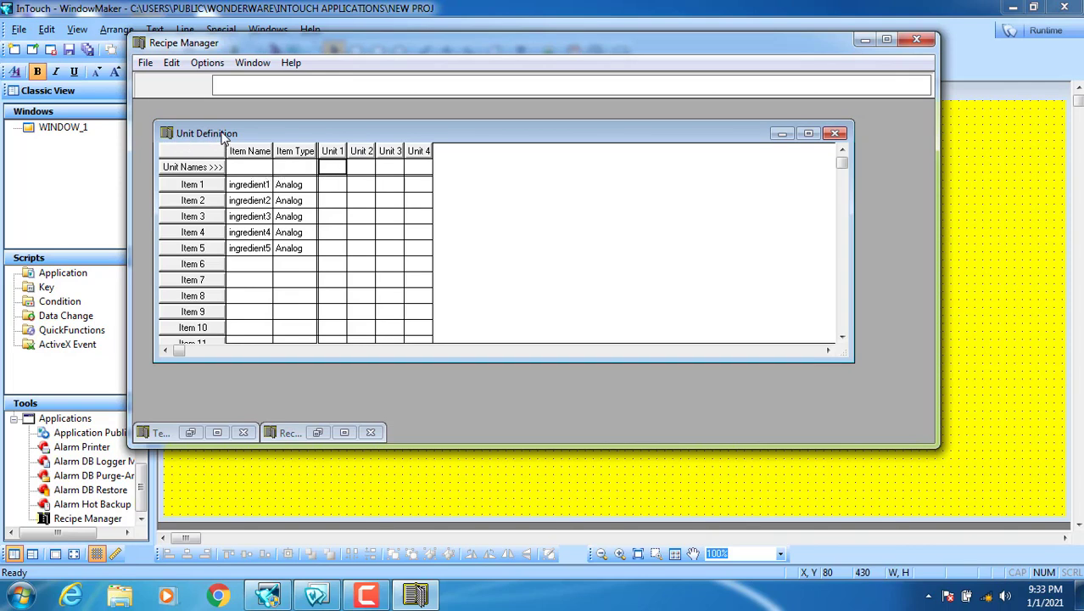
pyautogui.moveTo(220, 140); pyautogui.dragTo(227, 127)
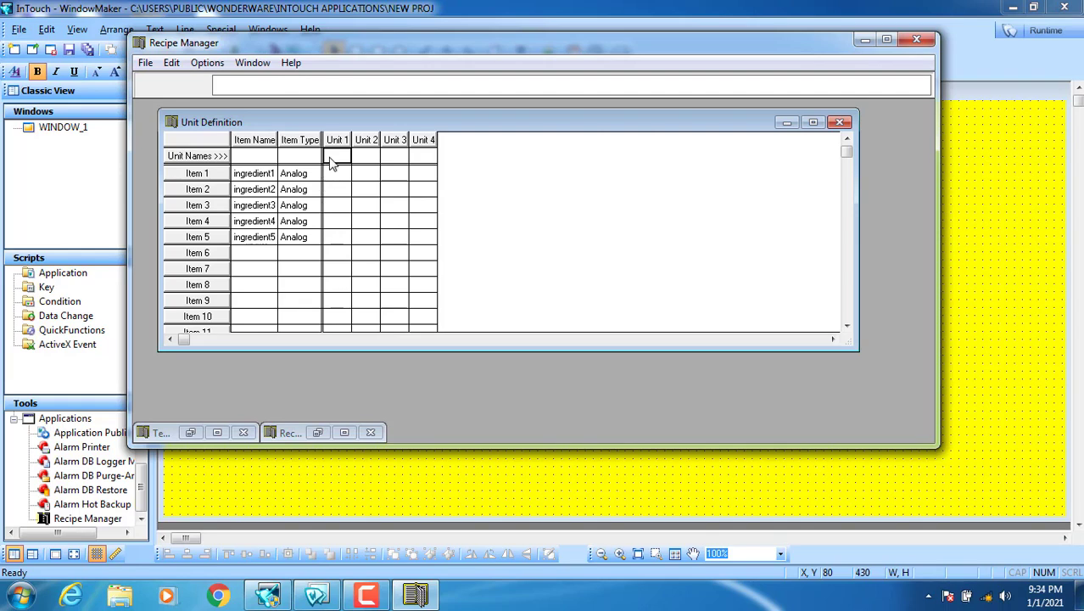
# Step: Name Unit 1 u1 and assign the tags ig1, ig2, ig3, ig4 and ig5 to ingredients 1 to 5
pyautogui.write('u1')
pyautogui.press('Return')
pyautogui.write('ig1')
pyautogui.press('Return')
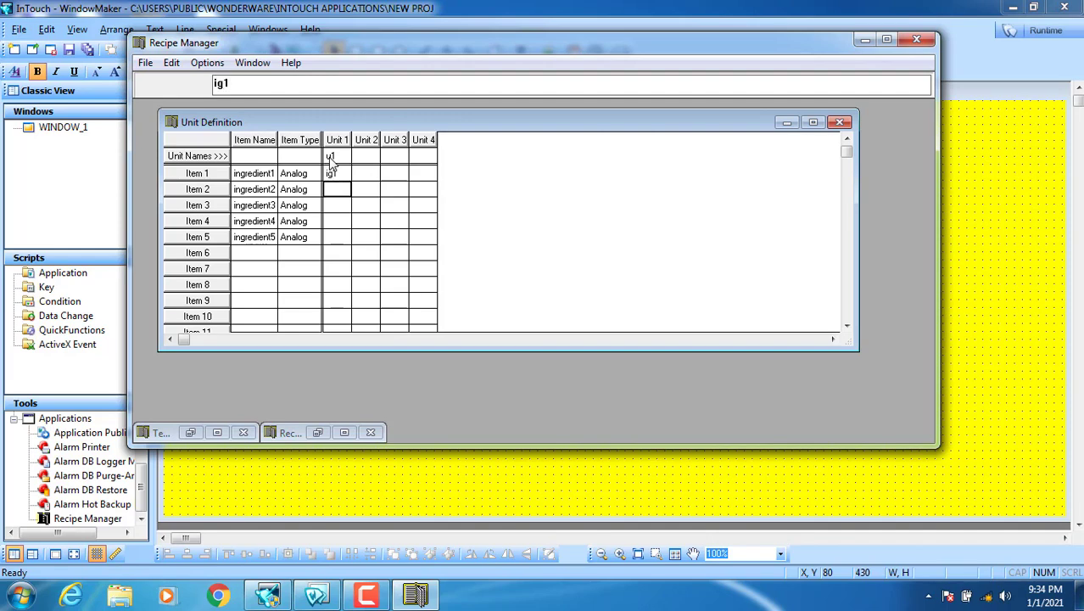
pyautogui.write('ig2')
pyautogui.press('Return')
pyautogui.write('ig3')
pyautogui.press('Return')
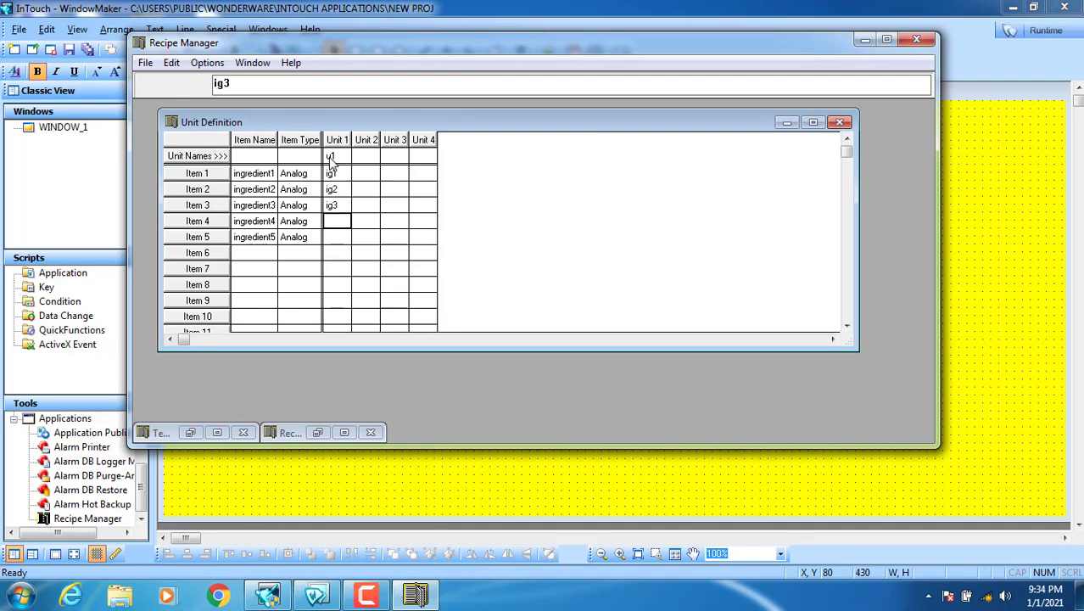
pyautogui.write('ig4')
pyautogui.press('Return')
pyautogui.write('i')
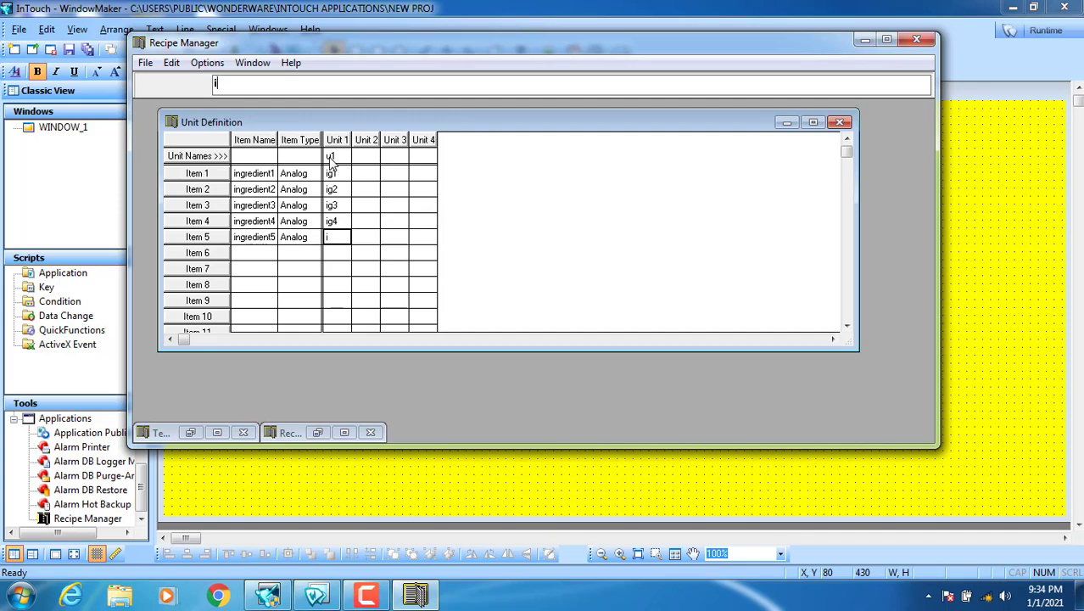
pyautogui.write('g5')
pyautogui.press('Return')
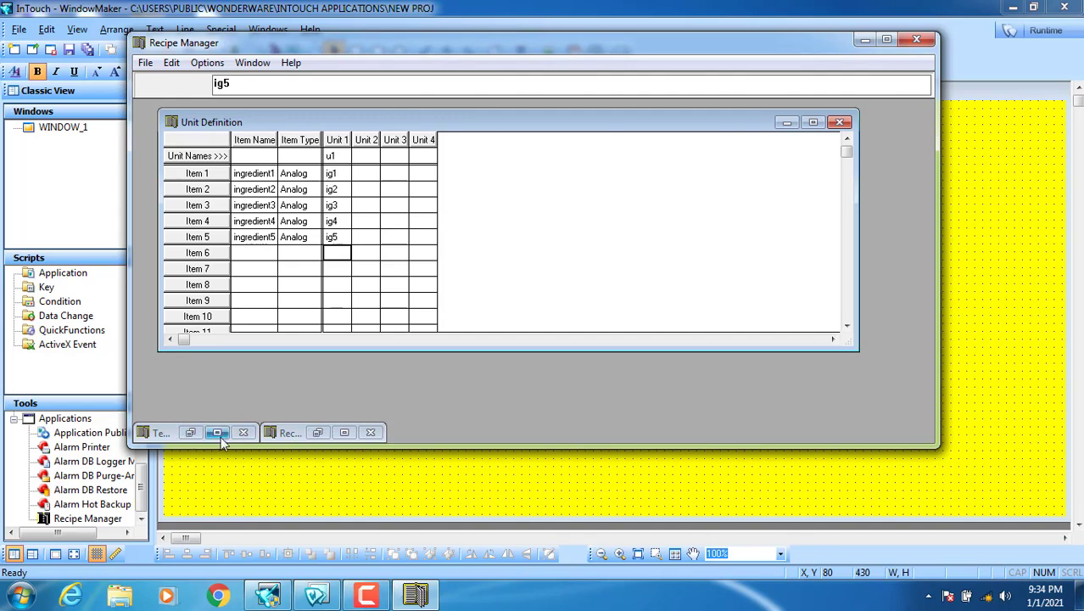
# Step: Restore the Template Definition and Recipe Definition windows and arrange them around Unit Definition so all three grids can be reviewed
pyautogui.click(192, 433)
pyautogui.moveTo(301, 305); pyautogui.dragTo(509, 243)
pyautogui.click(314, 432)
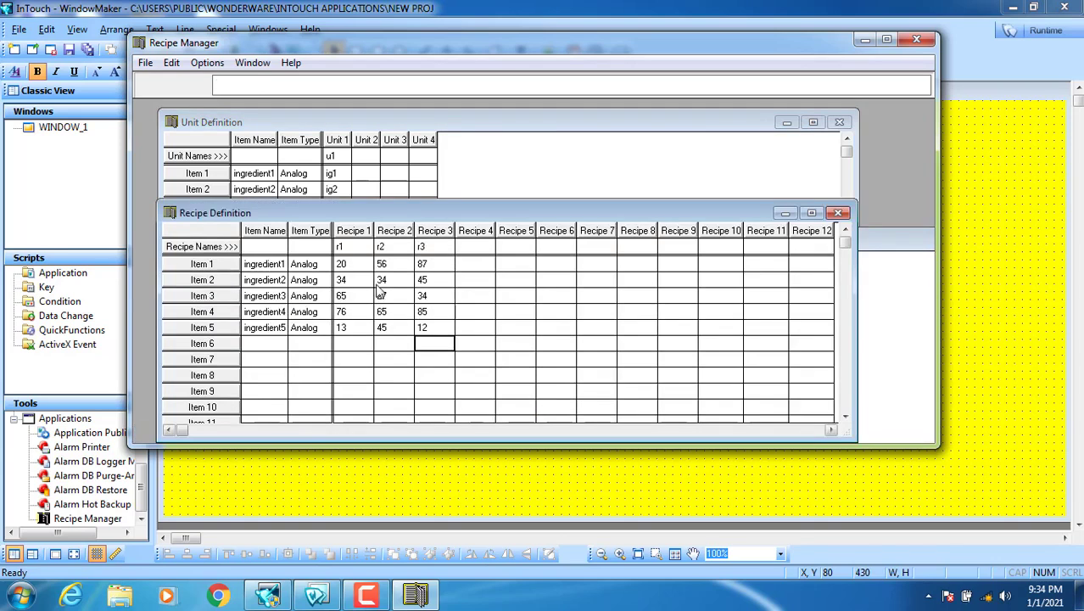
pyautogui.click(903, 328)
pyautogui.moveTo(337, 212); pyautogui.dragTo(638, 112)
pyautogui.click(436, 244)
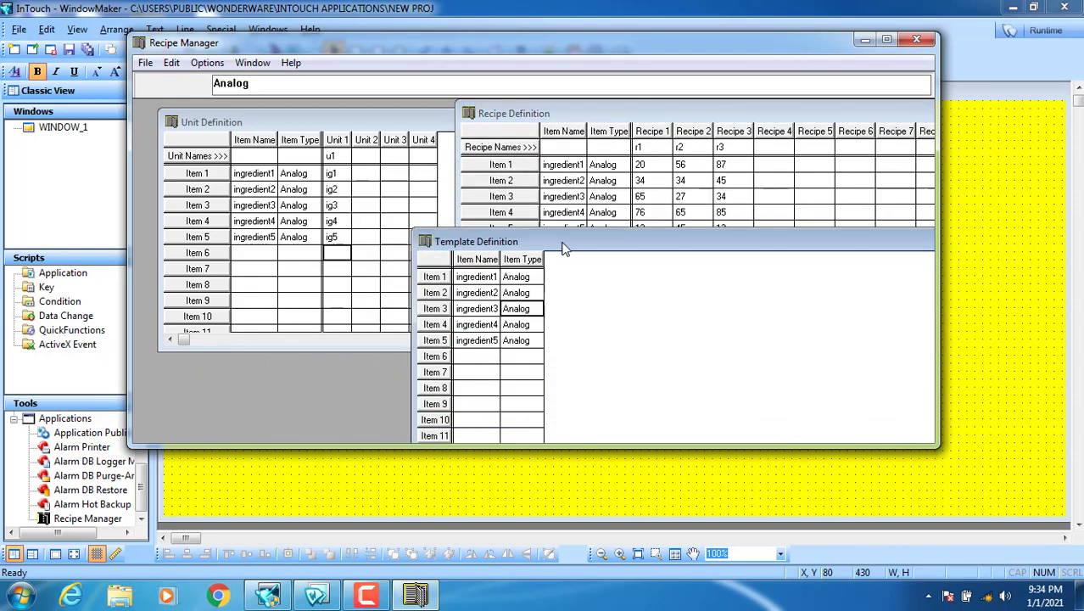
pyautogui.moveTo(566, 245); pyautogui.dragTo(429, 288)
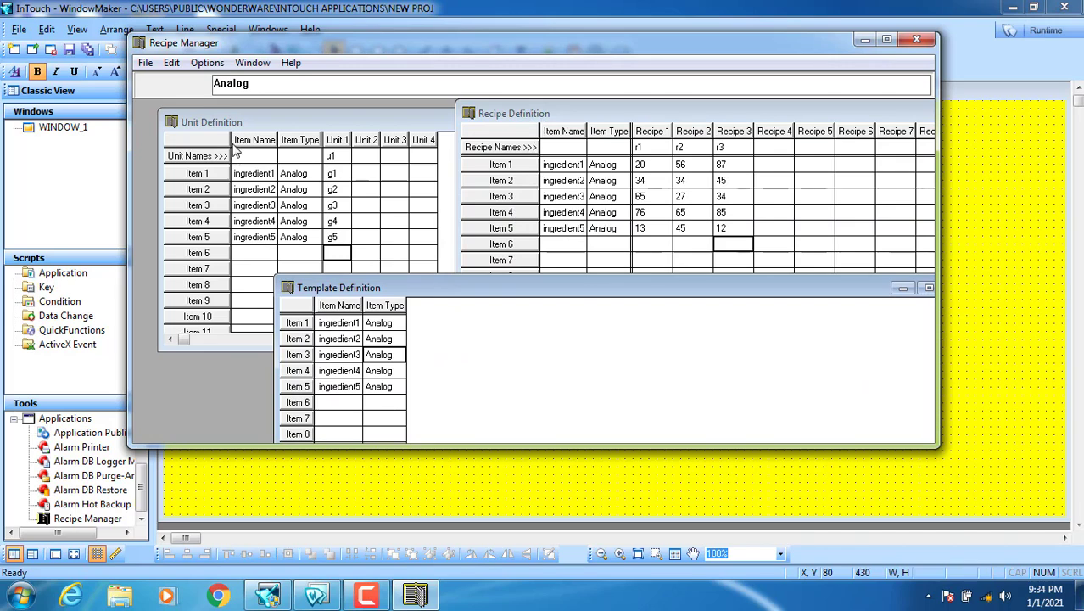
pyautogui.click(265, 236)
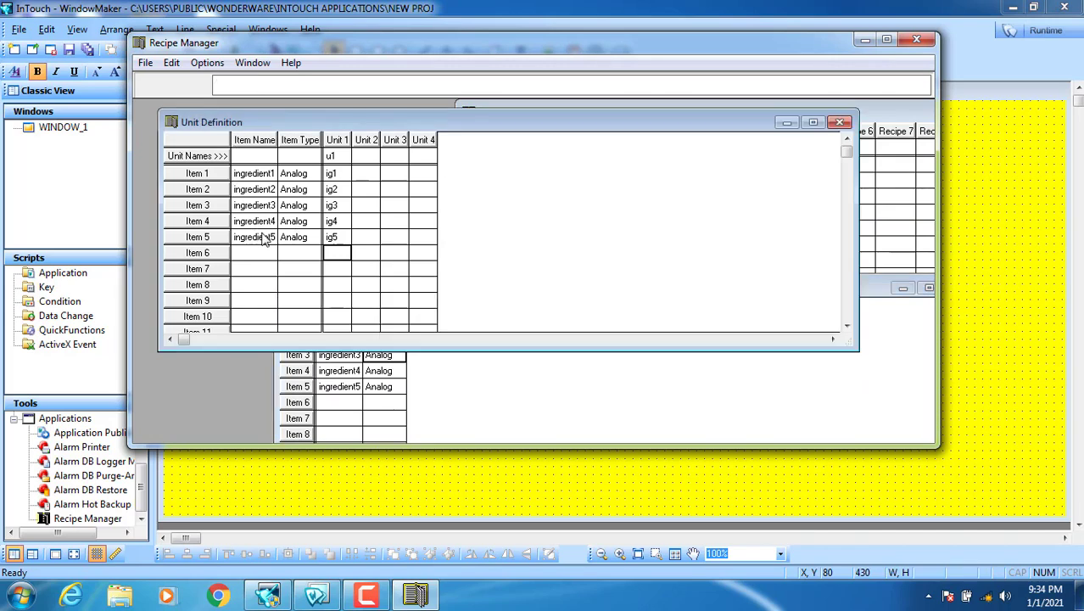
pyautogui.click(458, 414)
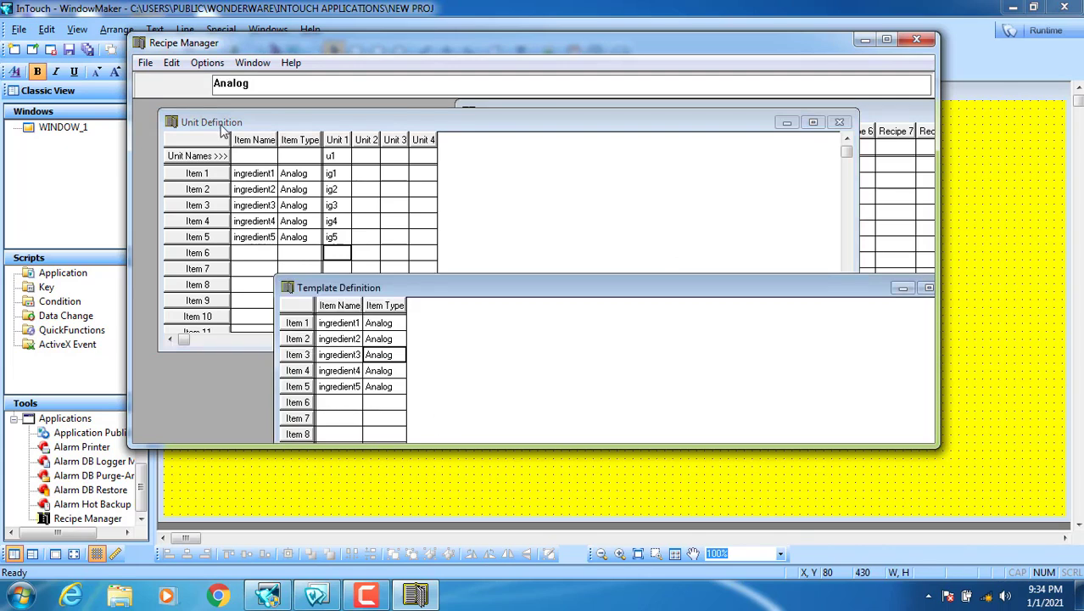
pyautogui.click(504, 108)
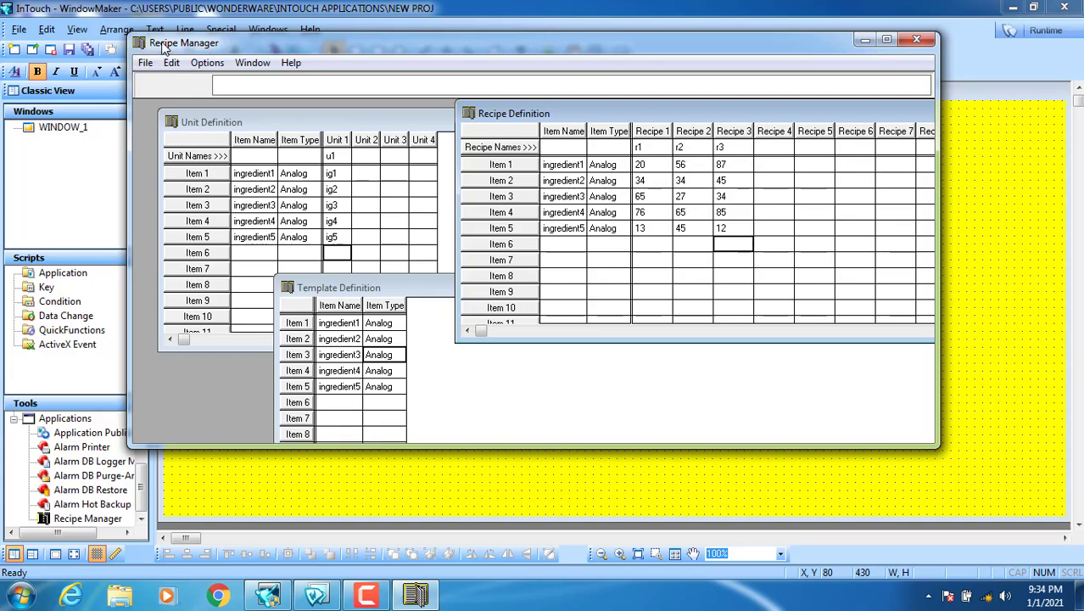
# Step: Save the recipe template to the Desktop as a CSV template named SCADA
pyautogui.moveTo(162, 47); pyautogui.dragTo(219, 72)
pyautogui.click(204, 87)
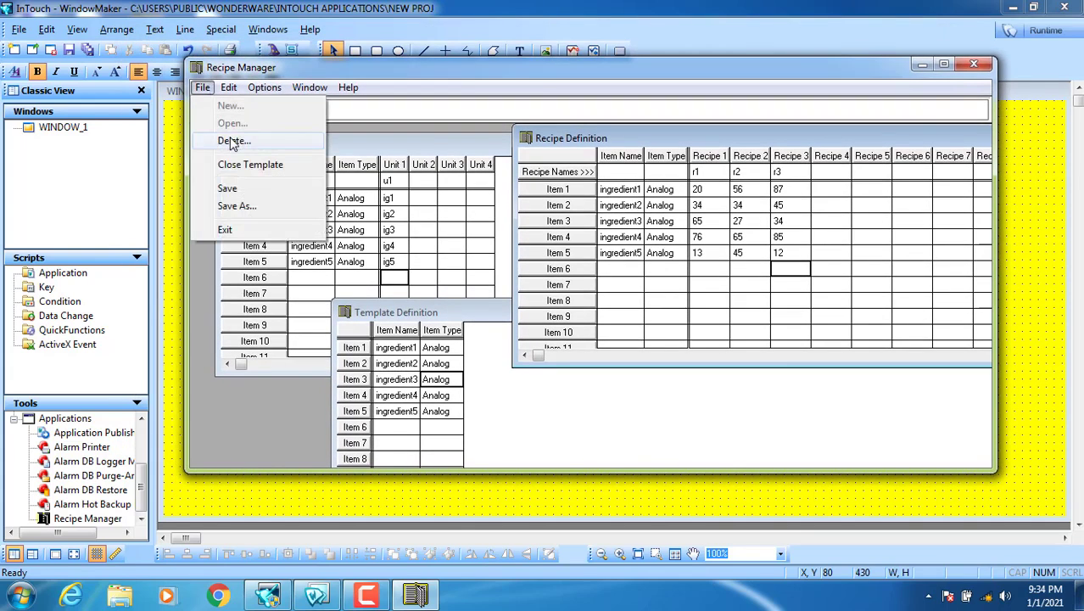
pyautogui.click(238, 208)
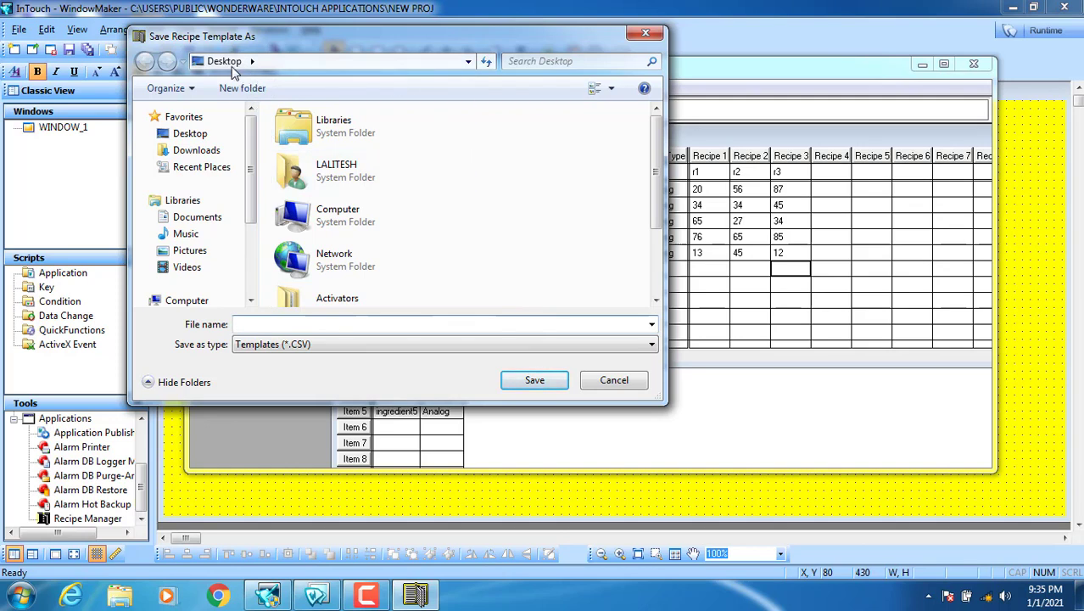
pyautogui.click(185, 137)
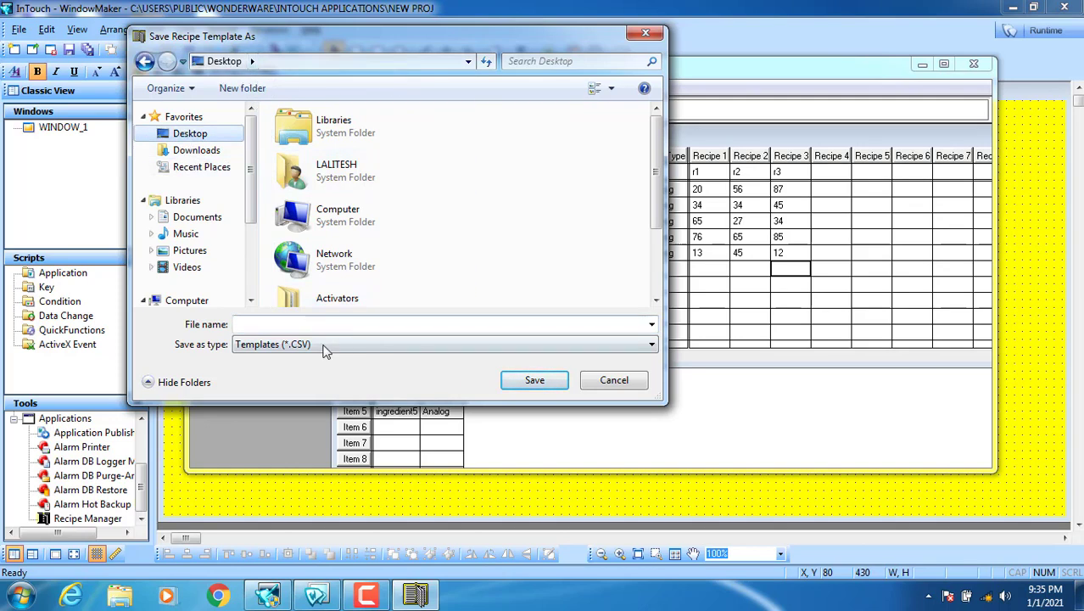
pyautogui.click(274, 321)
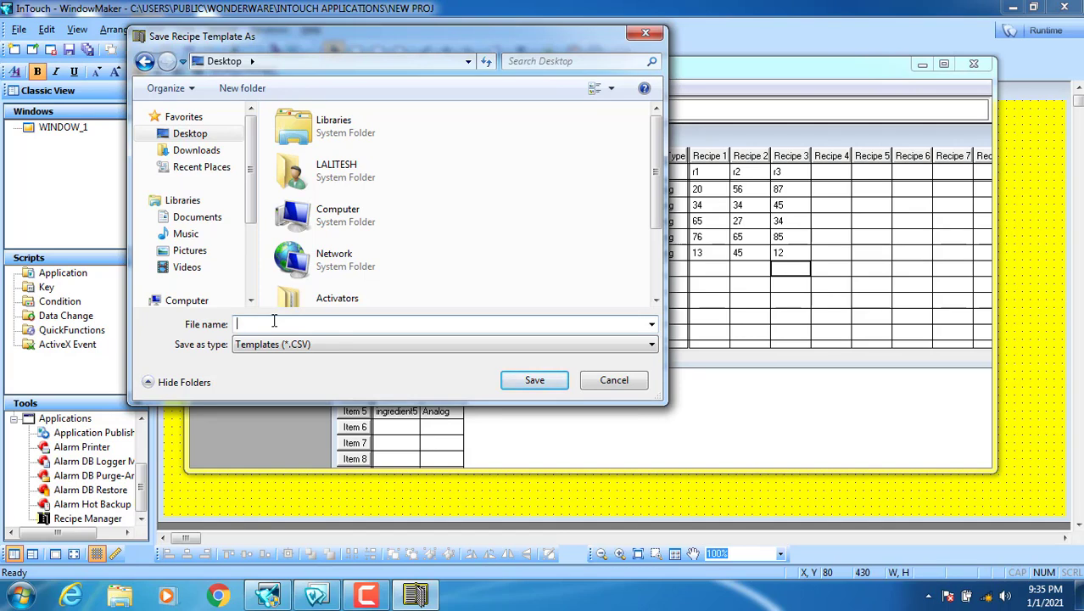
pyautogui.write('SCADA')
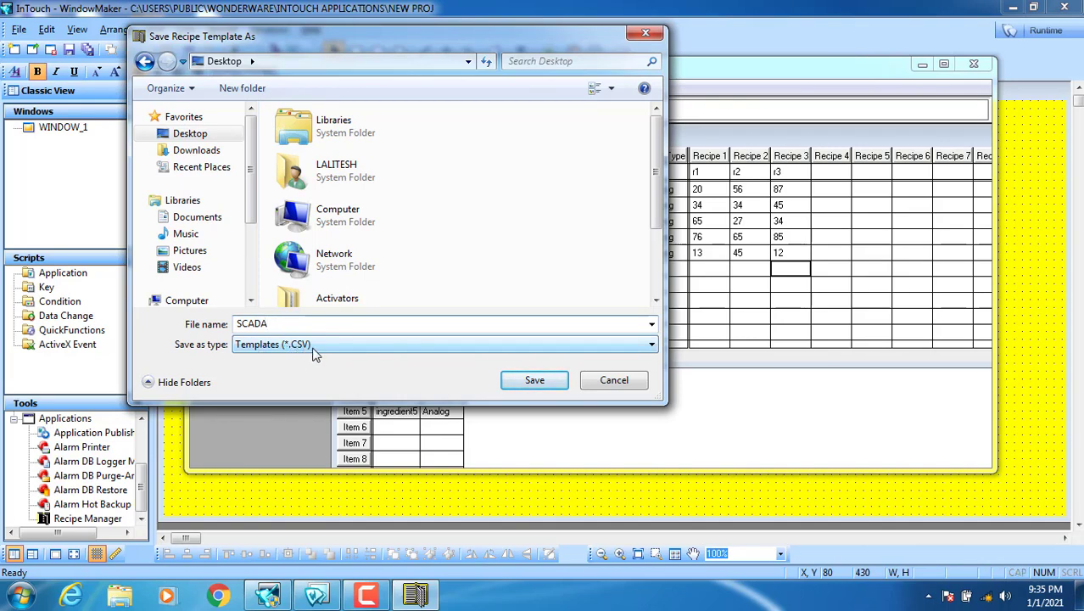
pyautogui.click(532, 384)
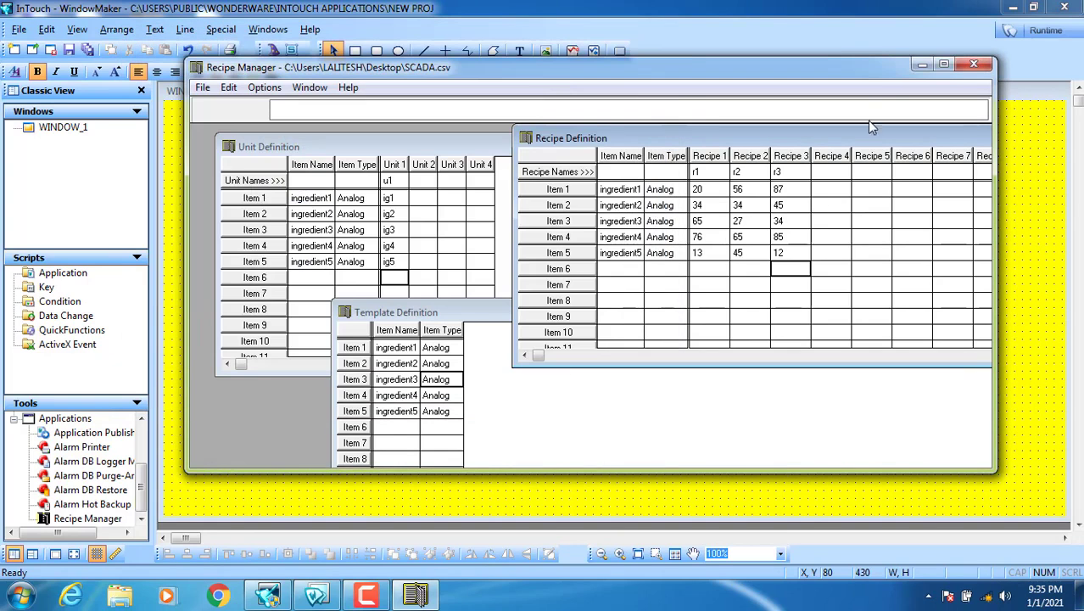
# Step: Minimize Recipe Manager and WindowMaker to check for SCADA.csv on the desktop, and return to WindowMaker
pyautogui.click(921, 65)
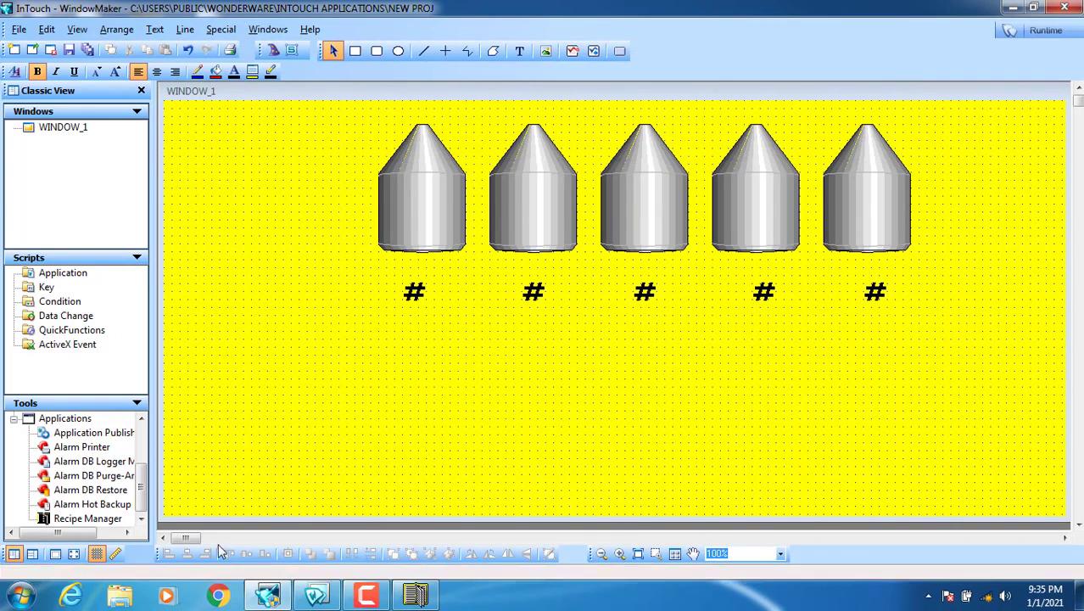
pyautogui.click(416, 595)
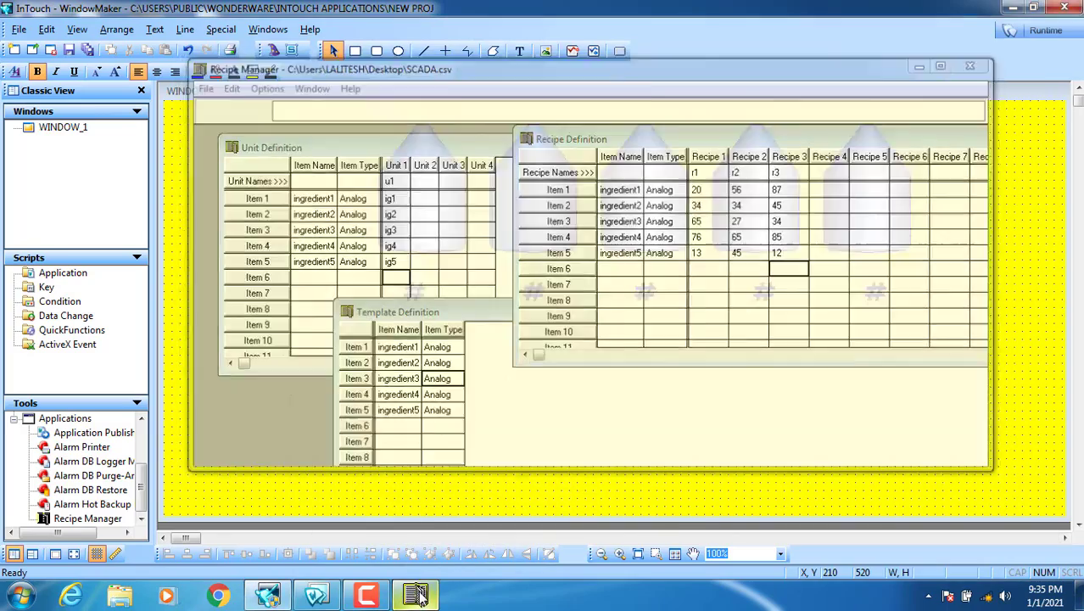
pyautogui.click(416, 596)
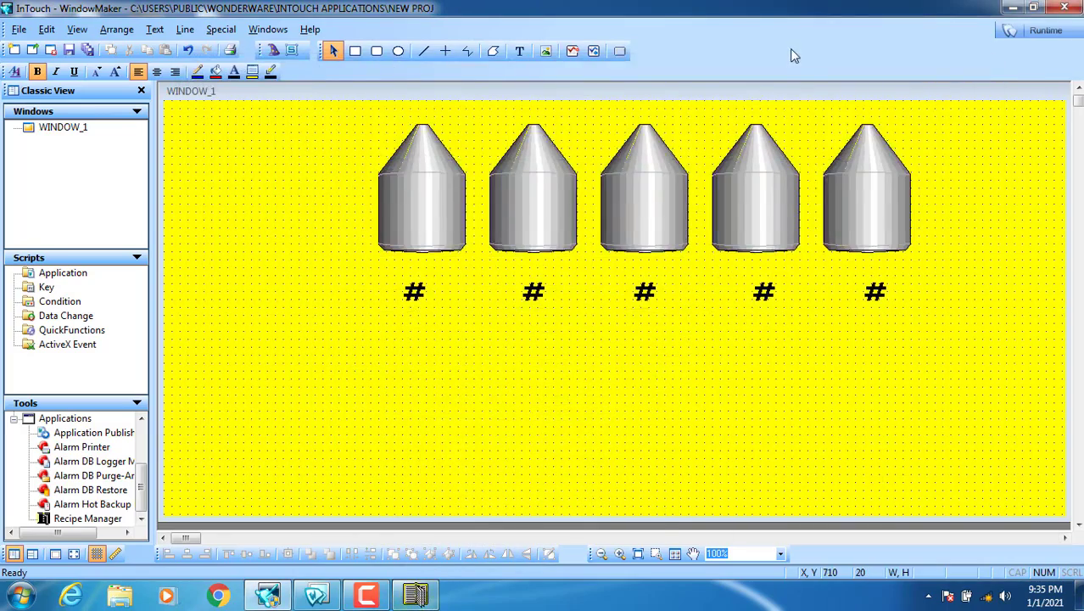
pyautogui.click(1010, 8)
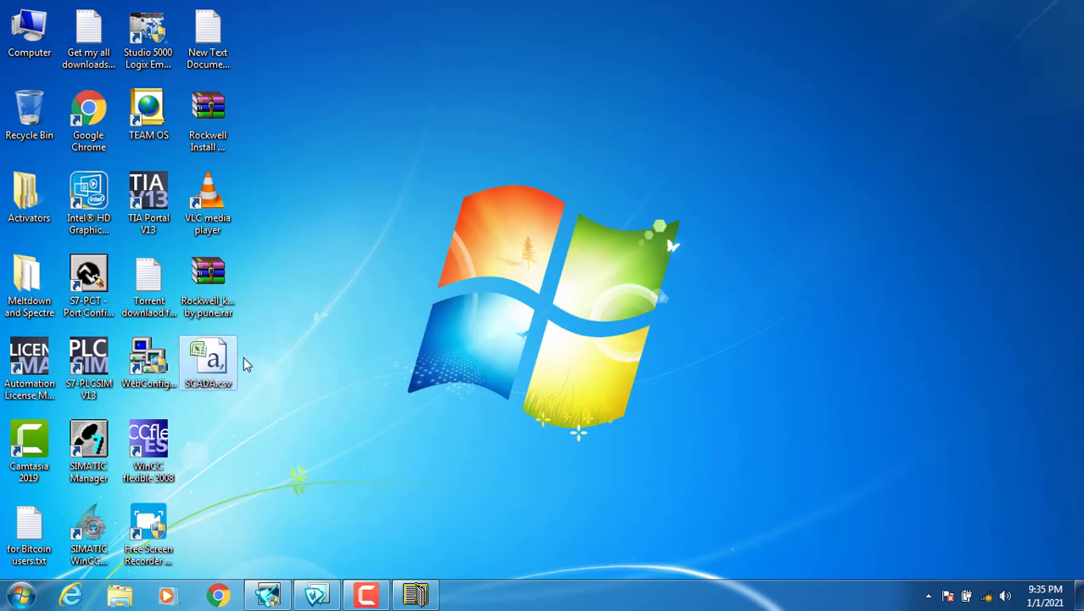
pyautogui.click(317, 595)
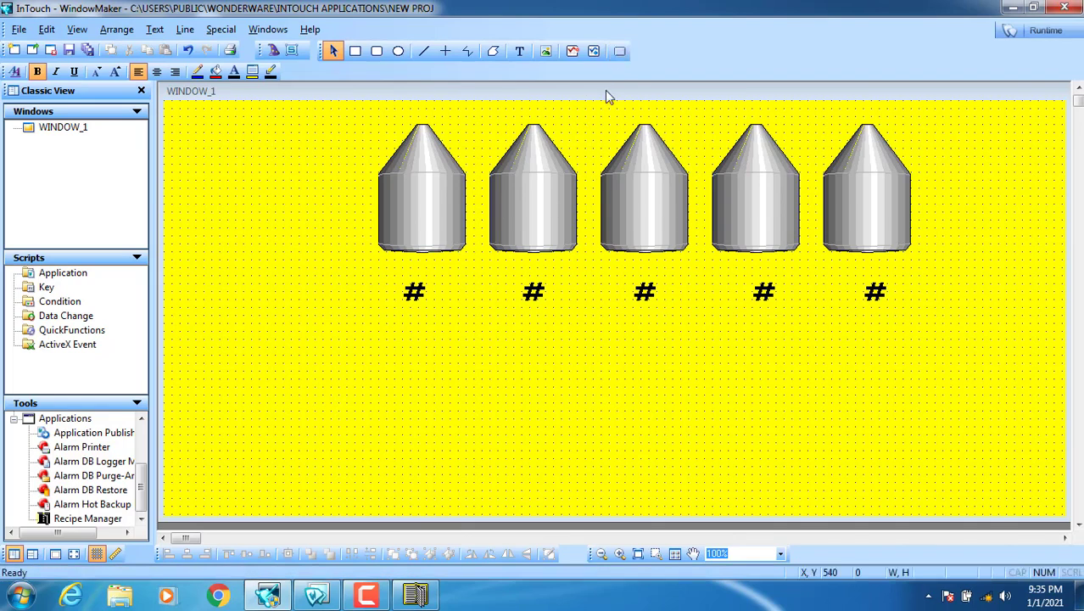
# Step: Draw a button about 190 by 60 and place it below the first two tanks' value displays
pyautogui.click(620, 51)
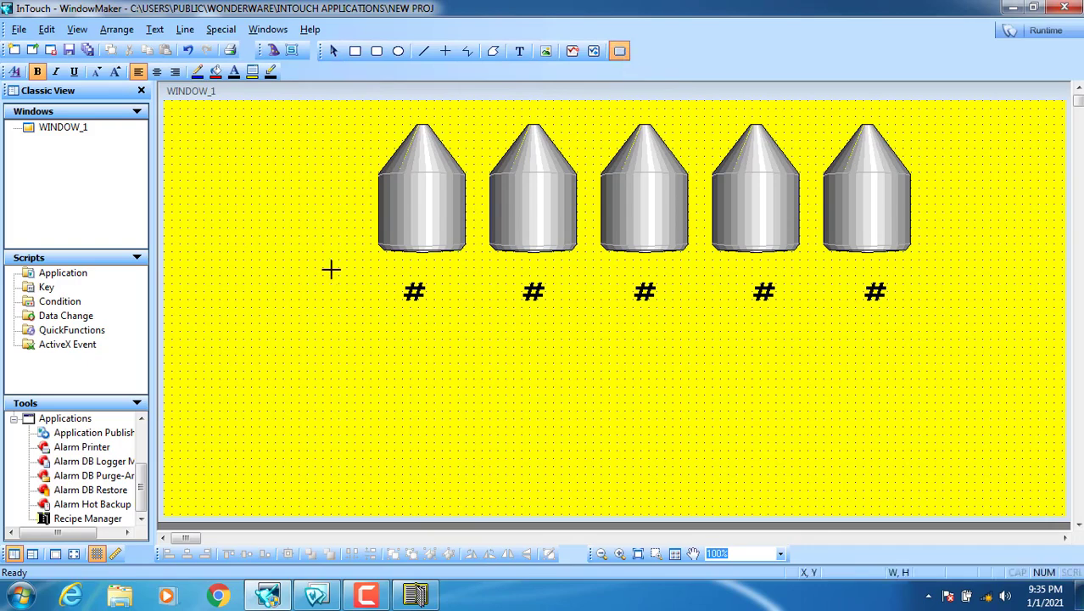
pyautogui.moveTo(346, 323); pyautogui.dragTo(203, 363)
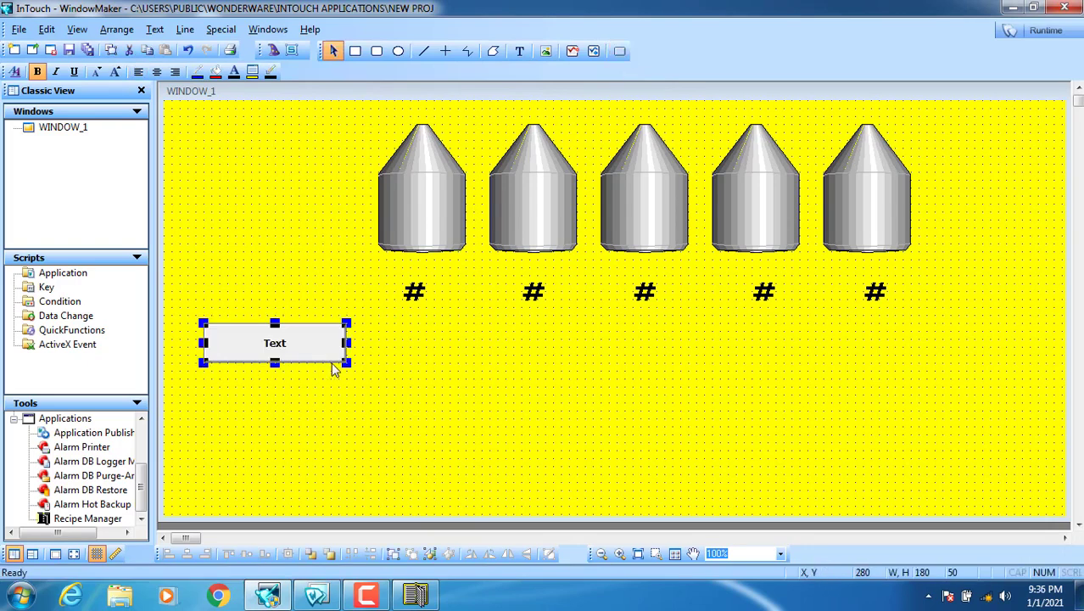
pyautogui.moveTo(347, 364); pyautogui.dragTo(354, 370)
pyautogui.moveTo(290, 347); pyautogui.dragTo(458, 361)
# Step: Duplicate the button twice and space the copies in an even row beside the original below the tanks
pyautogui.rightClick(458, 361)
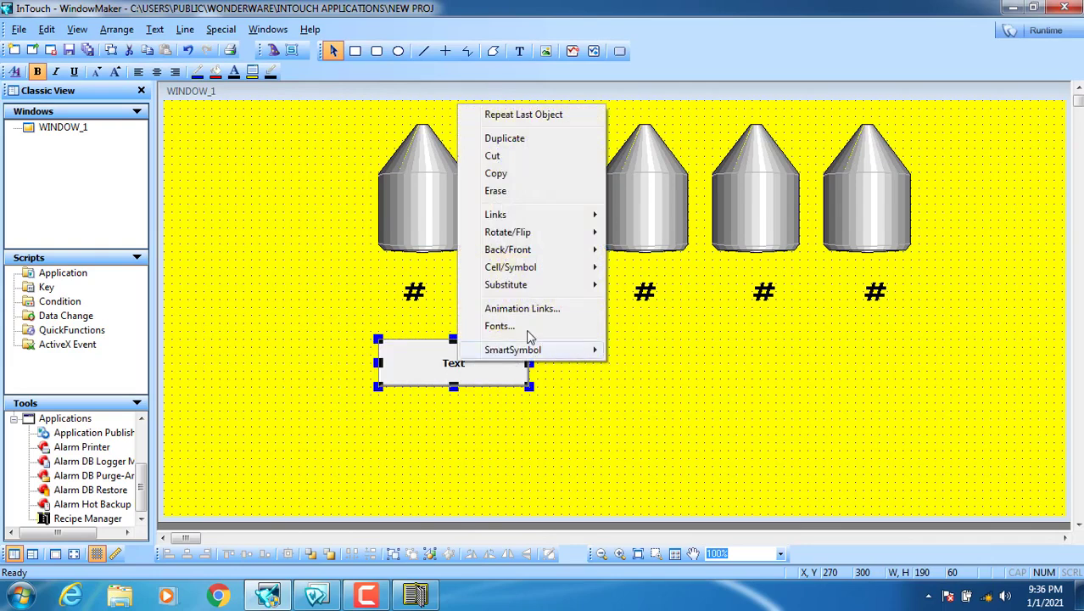
pyautogui.click(501, 138)
pyautogui.click(636, 381)
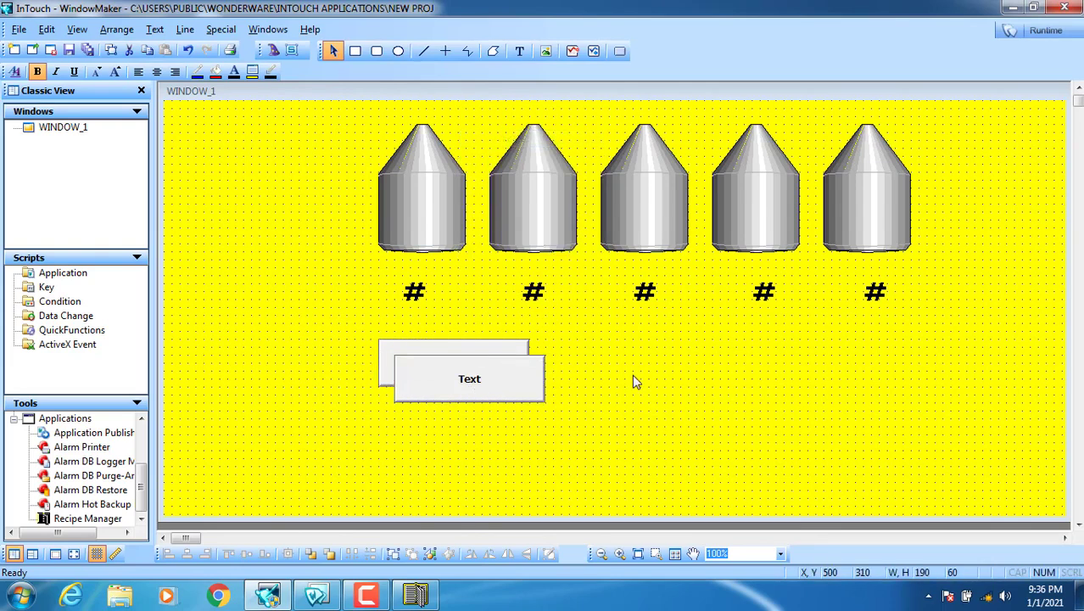
pyautogui.moveTo(636, 381); pyautogui.dragTo(649, 380)
pyautogui.rightClick(650, 380)
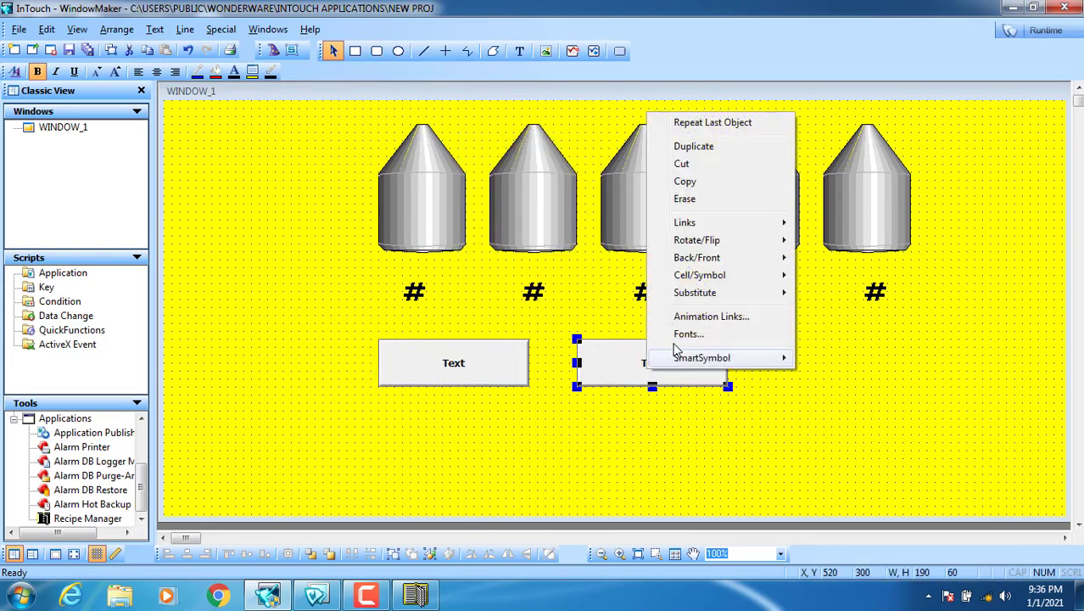
pyautogui.click(705, 144)
pyautogui.click(467, 363)
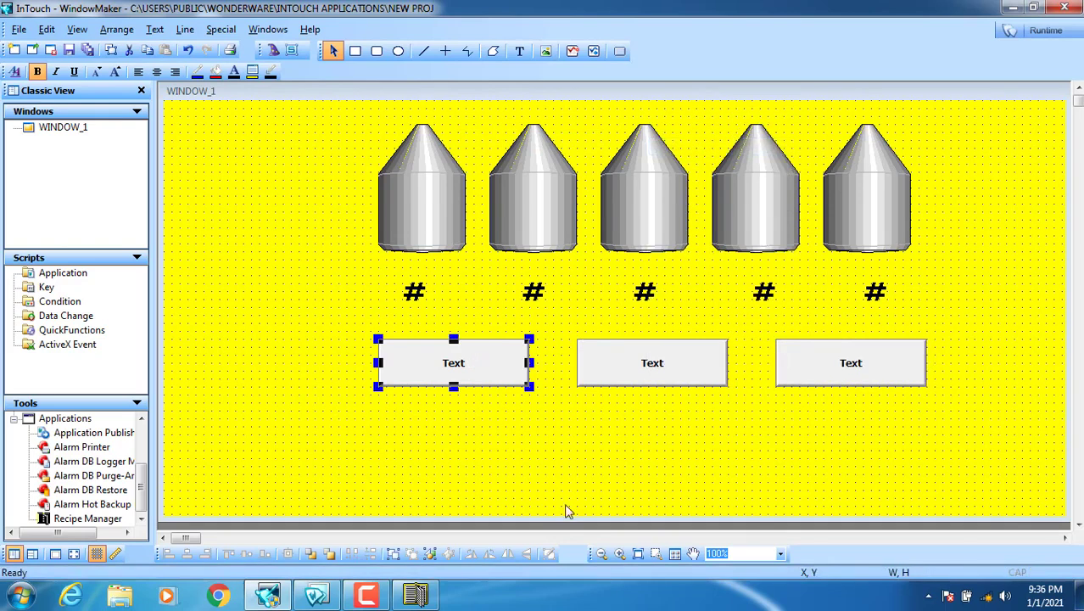
# Step: Change the first button's text to RACIPEE_1 with Substitute Strings
pyautogui.rightClick(468, 363)
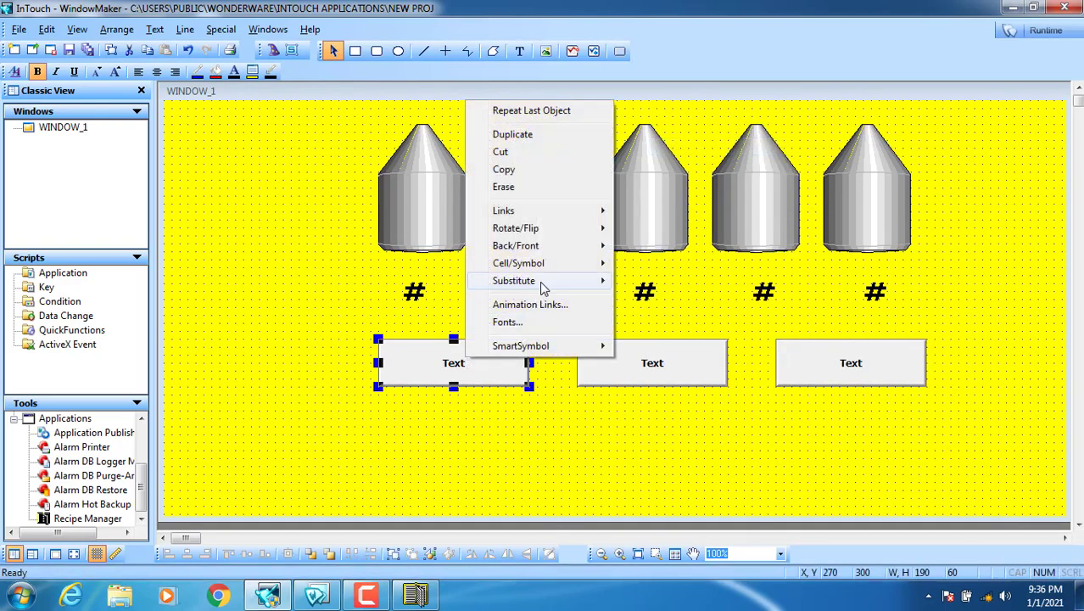
pyautogui.moveTo(550, 287)
pyautogui.click(668, 297)
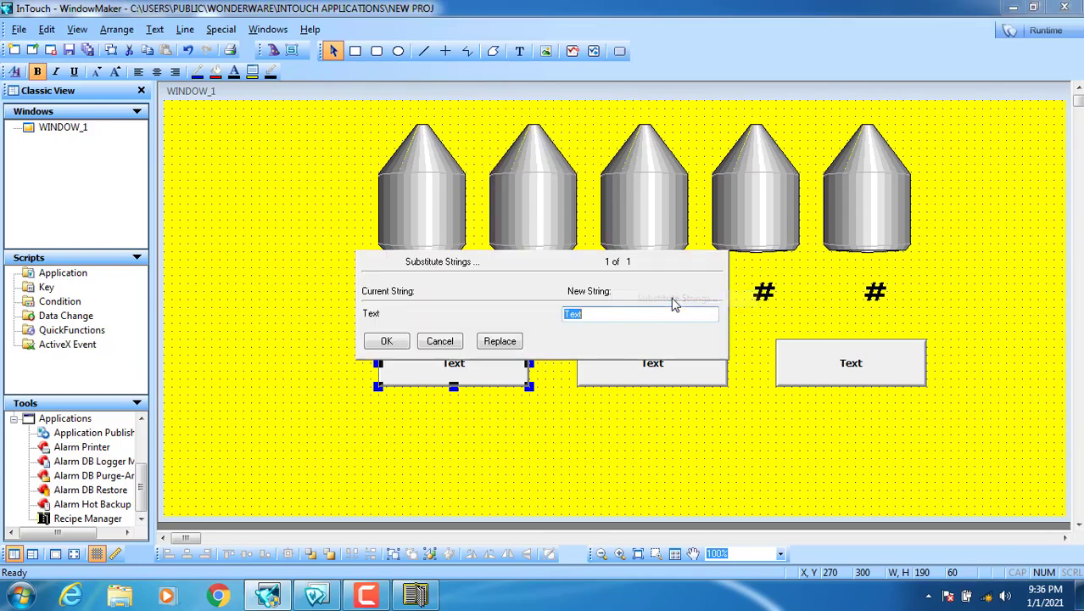
pyautogui.write('RACIPEE_1')
pyautogui.press('Return')
# Step: Change the middle button's text to RACIPEE_2 with Substitute Strings
pyautogui.click(656, 375)
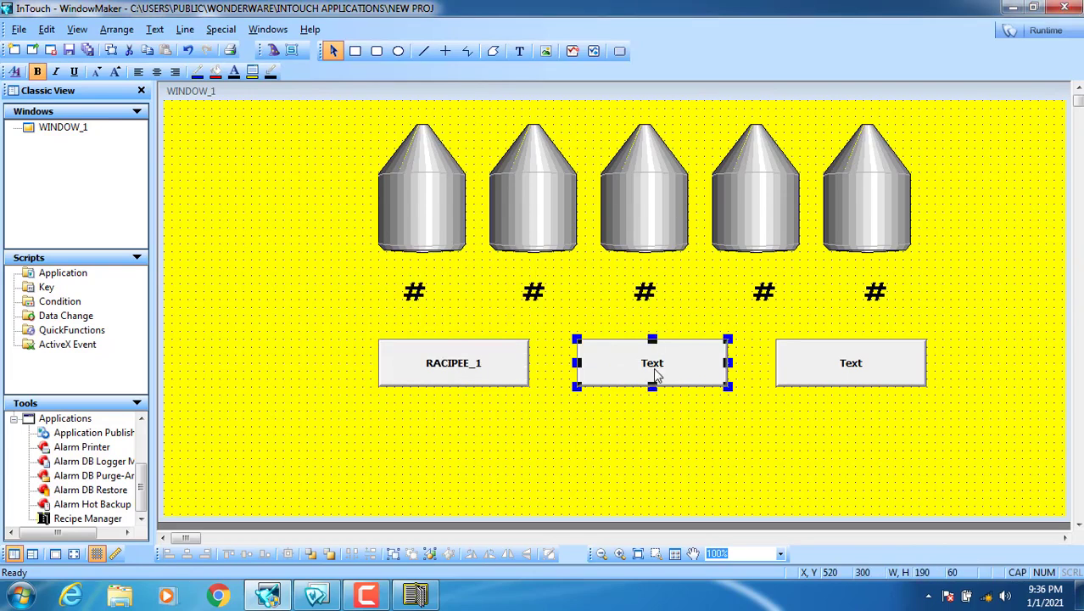
pyautogui.rightClick(644, 376)
pyautogui.moveTo(782, 303)
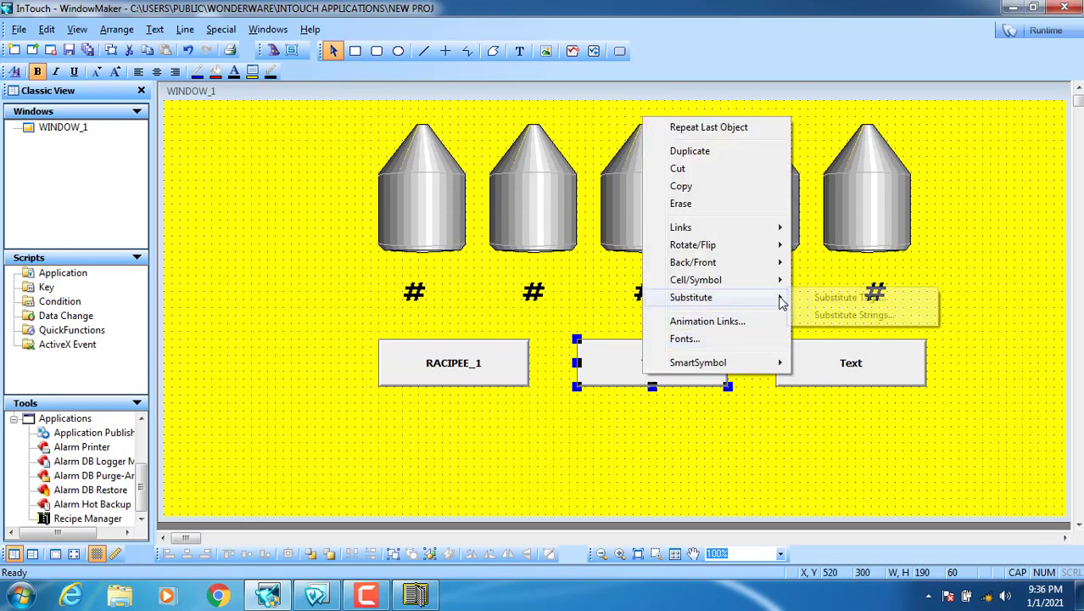
pyautogui.click(853, 315)
pyautogui.write('RACIPEE_2')
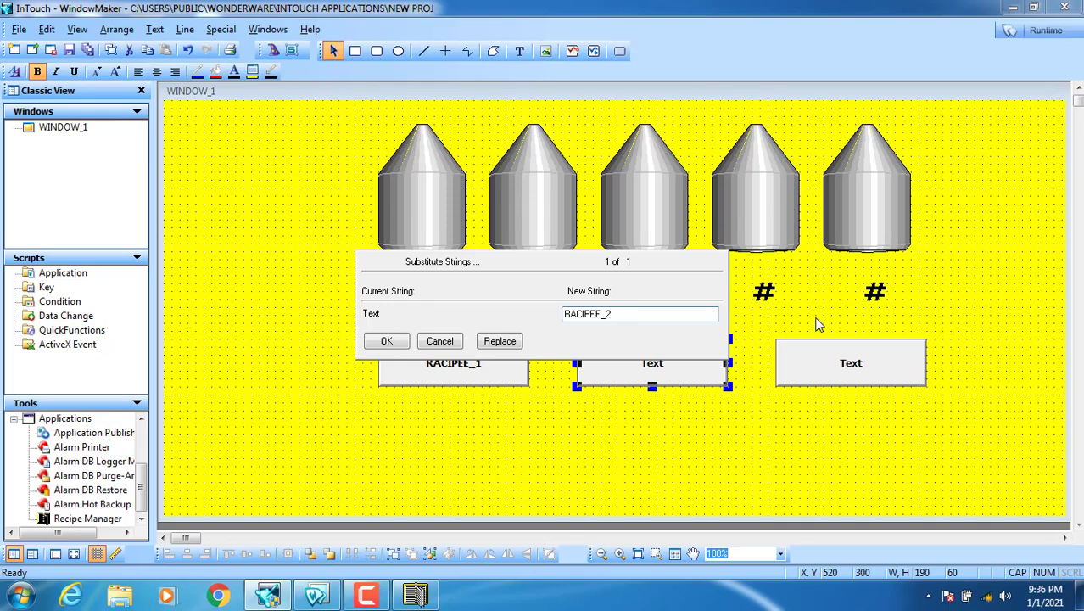
pyautogui.click(386, 343)
# Step: Change the third button's text to RACIPEE_3 with Substitute Strings and deselect it
pyautogui.rightClick(820, 357)
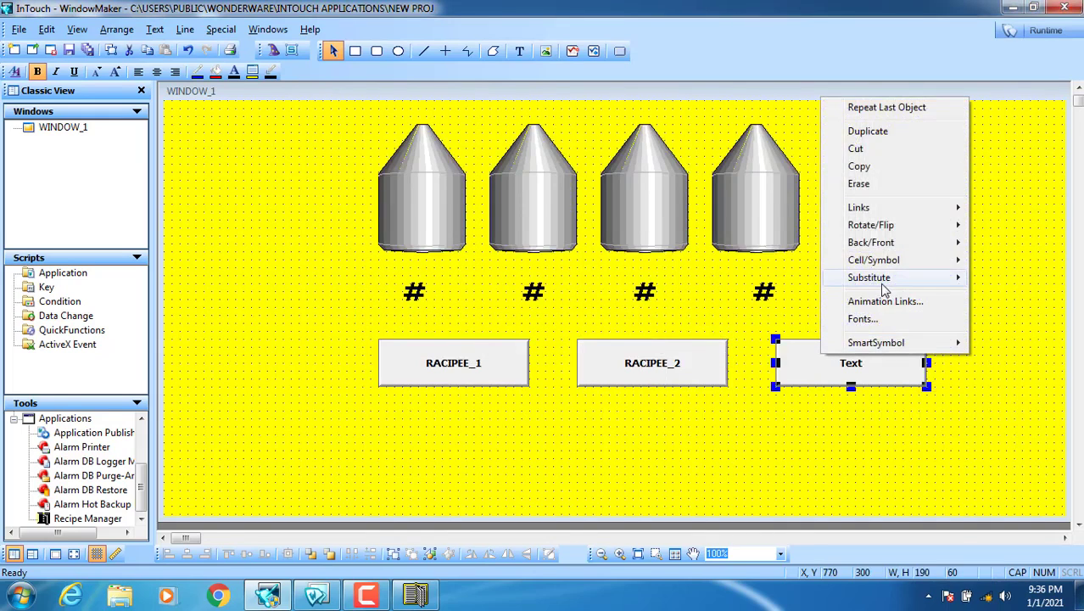
pyautogui.moveTo(886, 286)
pyautogui.click(758, 293)
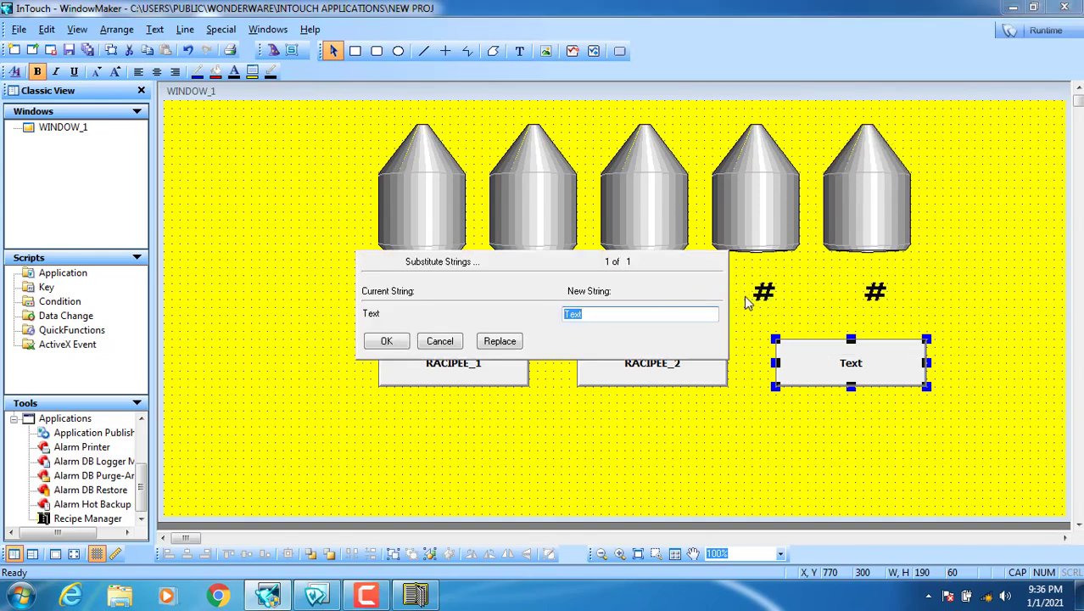
pyautogui.write('RACIPEE_3')
pyautogui.press('Return')
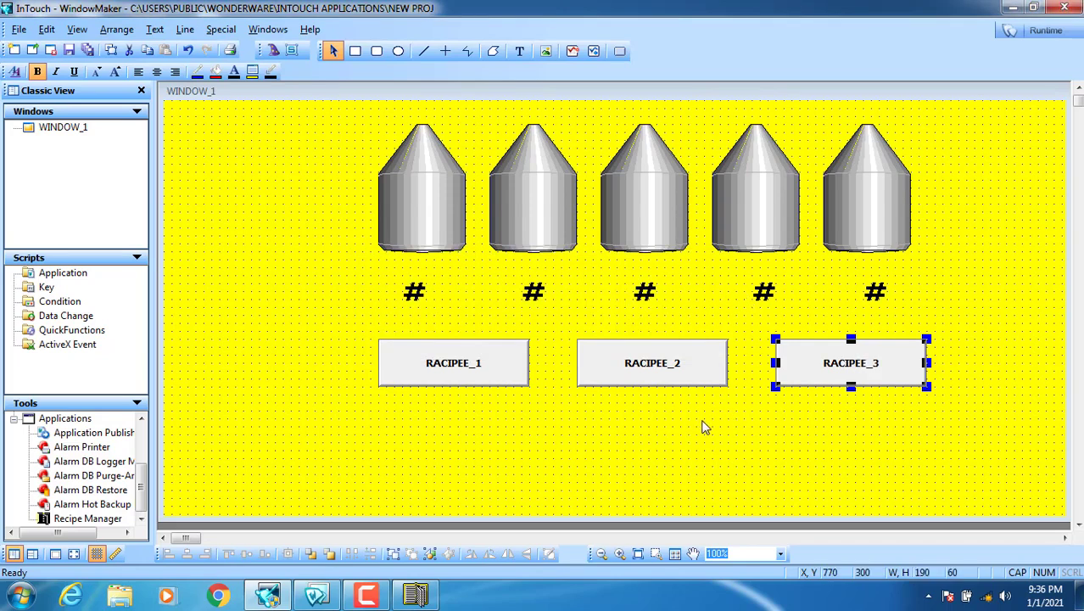
pyautogui.click(636, 428)
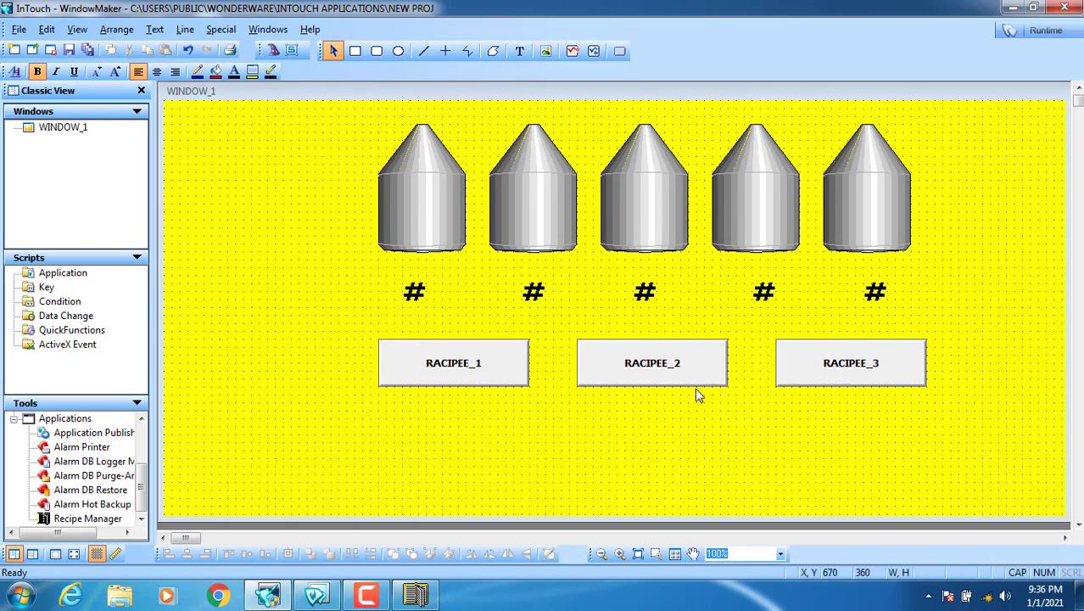
# Step: Open the touch action script of the RACIPEE_1 button and delete its existing RecipeLoad line
pyautogui.doubleClick(441, 376)
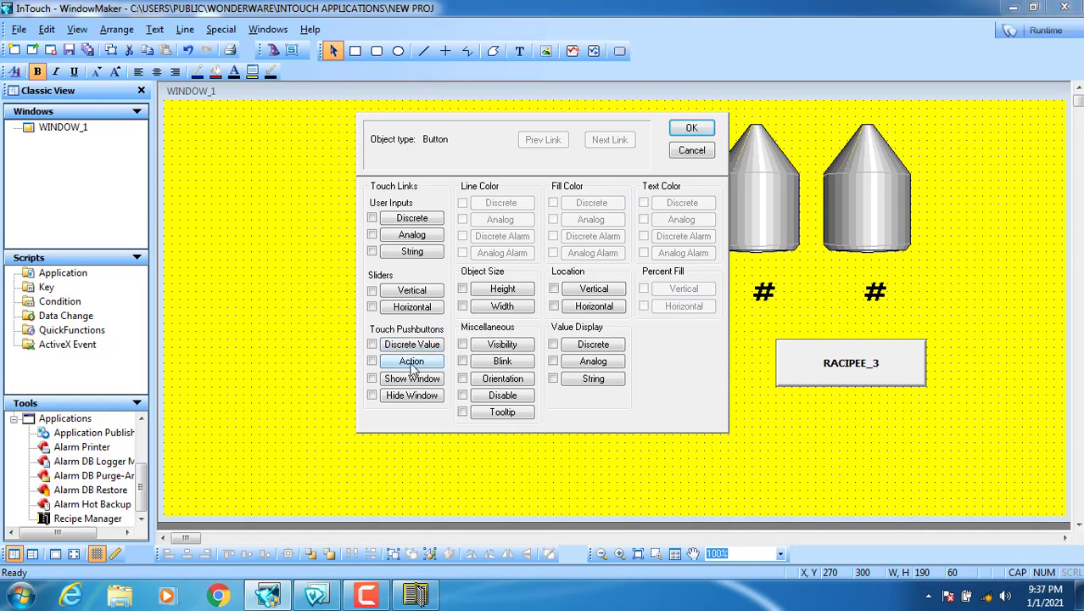
pyautogui.click(412, 365)
pyautogui.moveTo(436, 102); pyautogui.dragTo(286, 121)
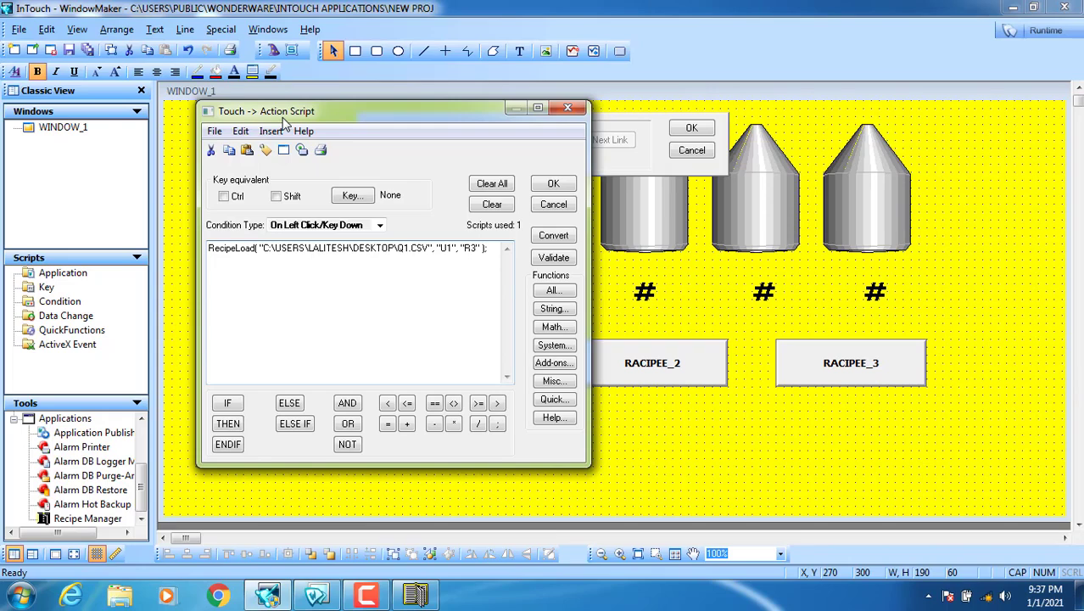
pyautogui.moveTo(286, 122)
pyautogui.mouseDown()
pyautogui.moveTo(225, 224)
pyautogui.moveTo(149, 123)
pyautogui.moveTo(335, 114)
pyautogui.moveTo(304, 117)
pyautogui.mouseUp()
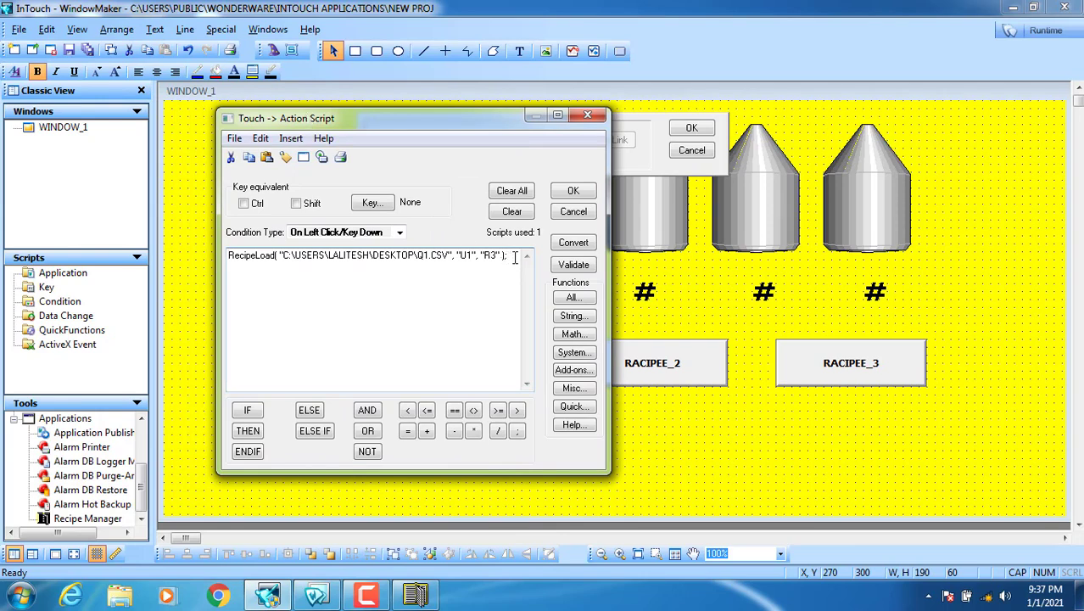
pyautogui.hotkey('ctrl', 'a')
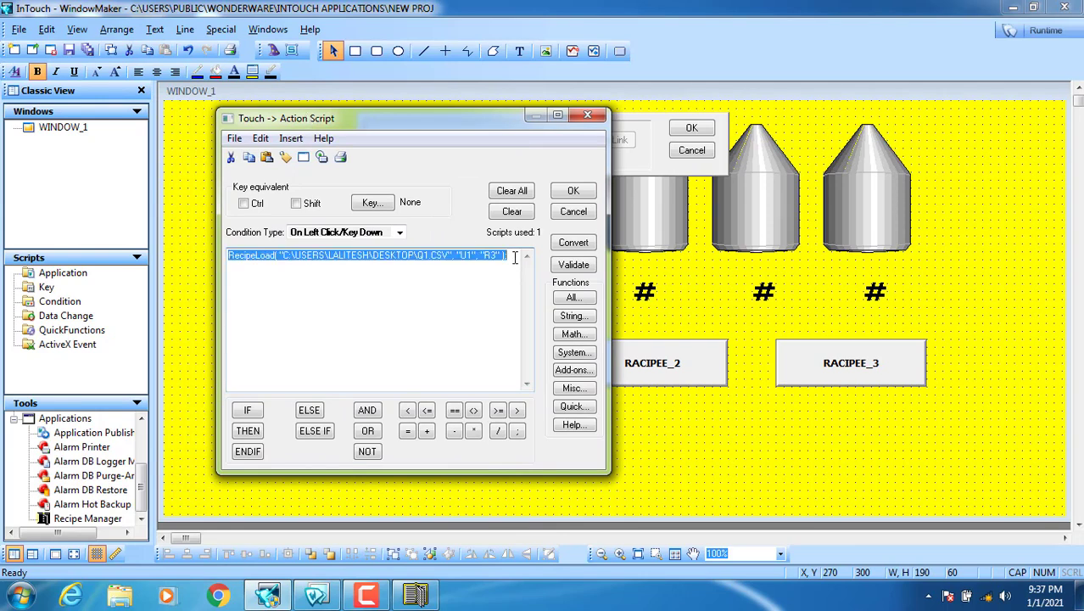
pyautogui.press('Delete')
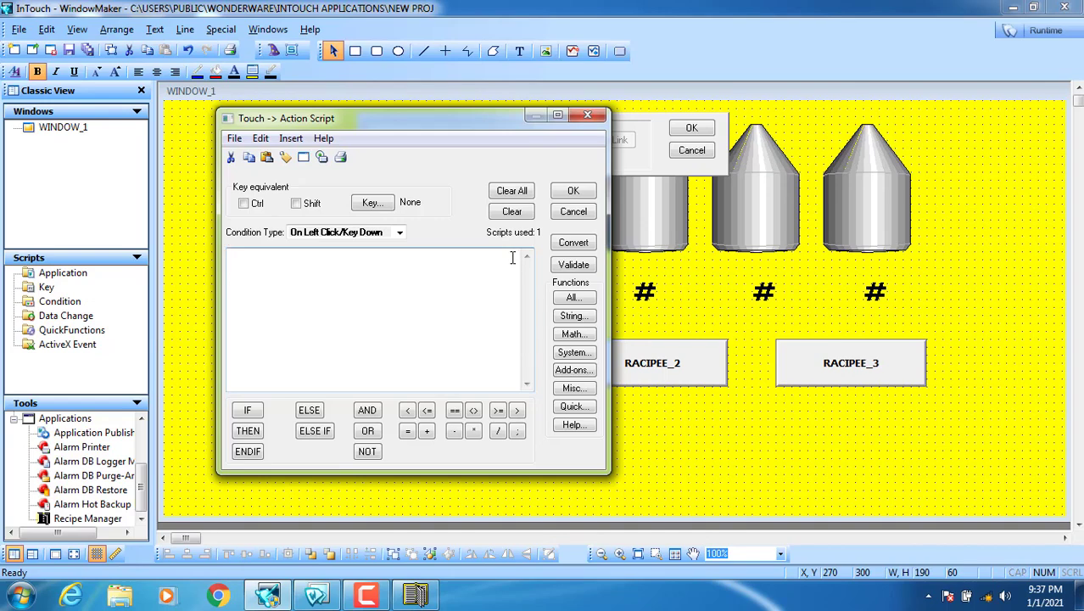
# Step: Insert the RecipeLoad function for the On Left Click/Key Down condition and replace its FileName argument with empty quotation marks
pyautogui.click(343, 232)
pyautogui.click(336, 246)
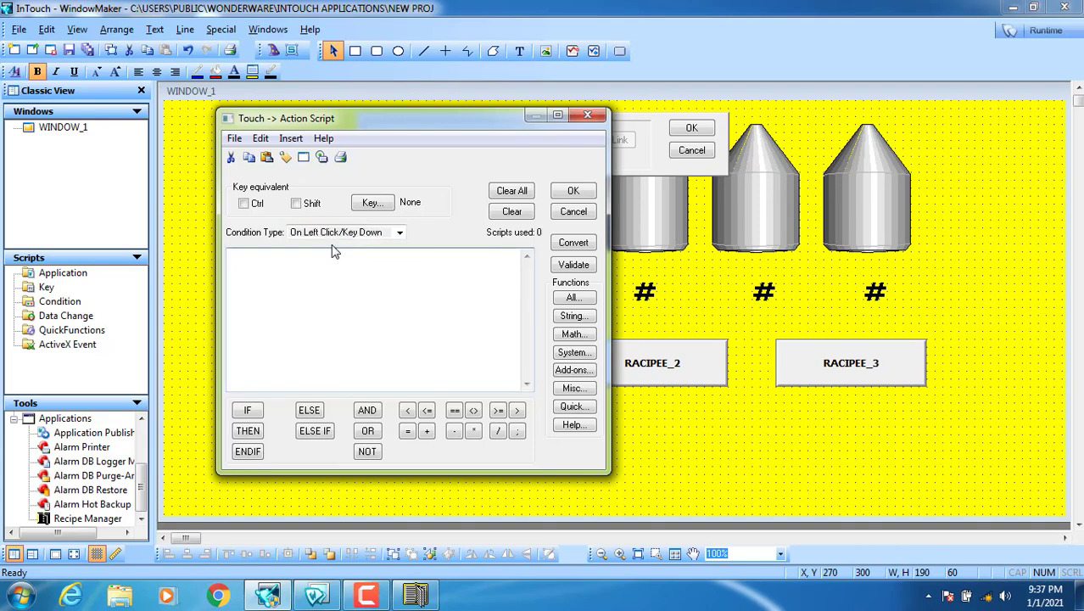
pyautogui.click(575, 299)
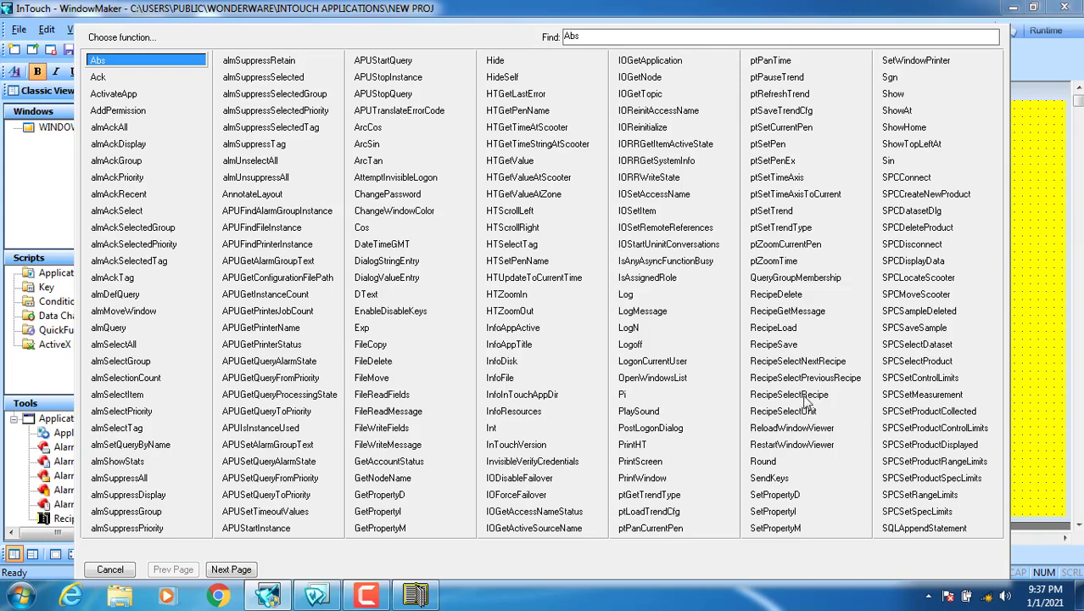
pyautogui.click(767, 330)
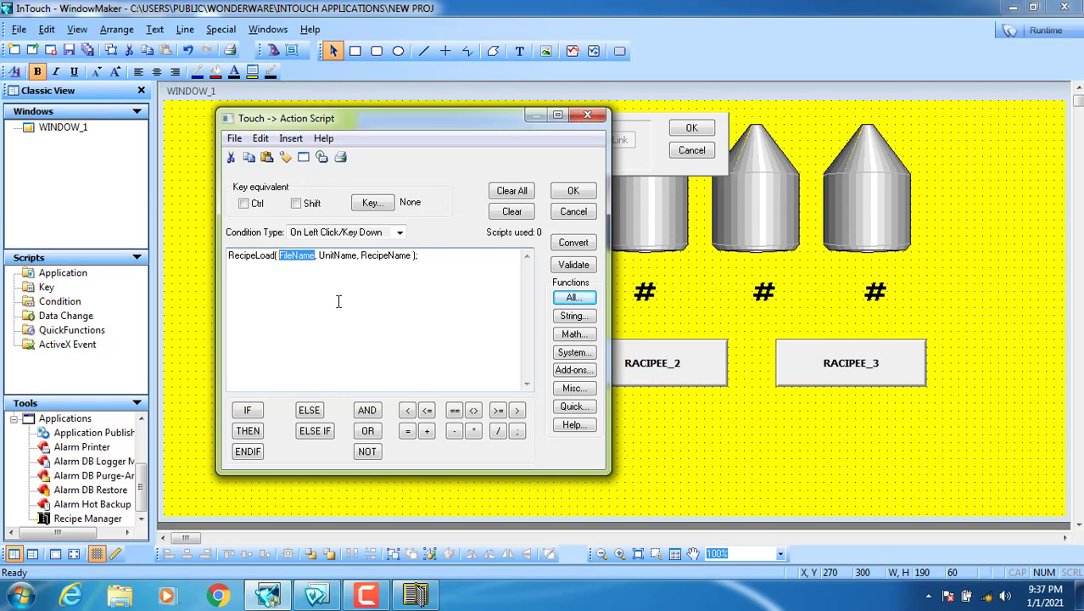
pyautogui.write('""')
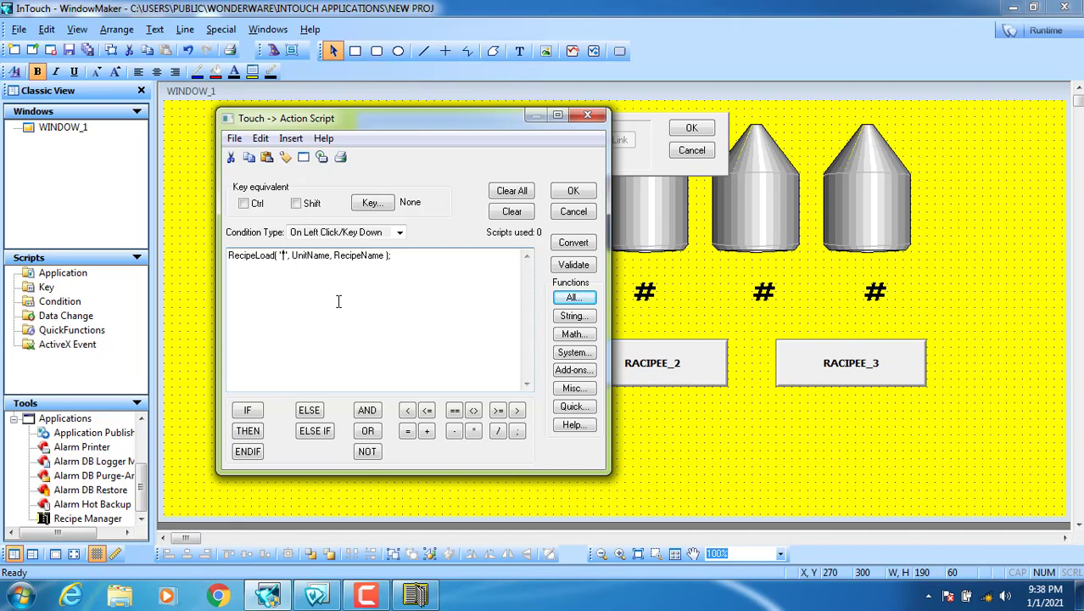
# Step: Switch to Recipe Manager, move its window below the script line to read the recipe file's path, and return to the action script
pyautogui.click(416, 594)
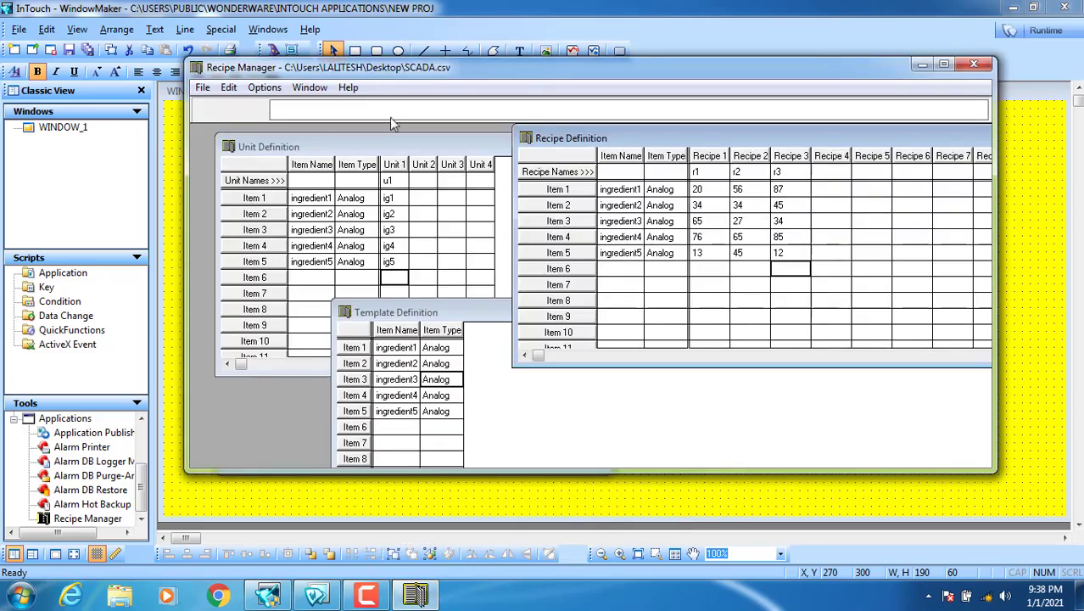
pyautogui.moveTo(374, 71); pyautogui.dragTo(440, 300)
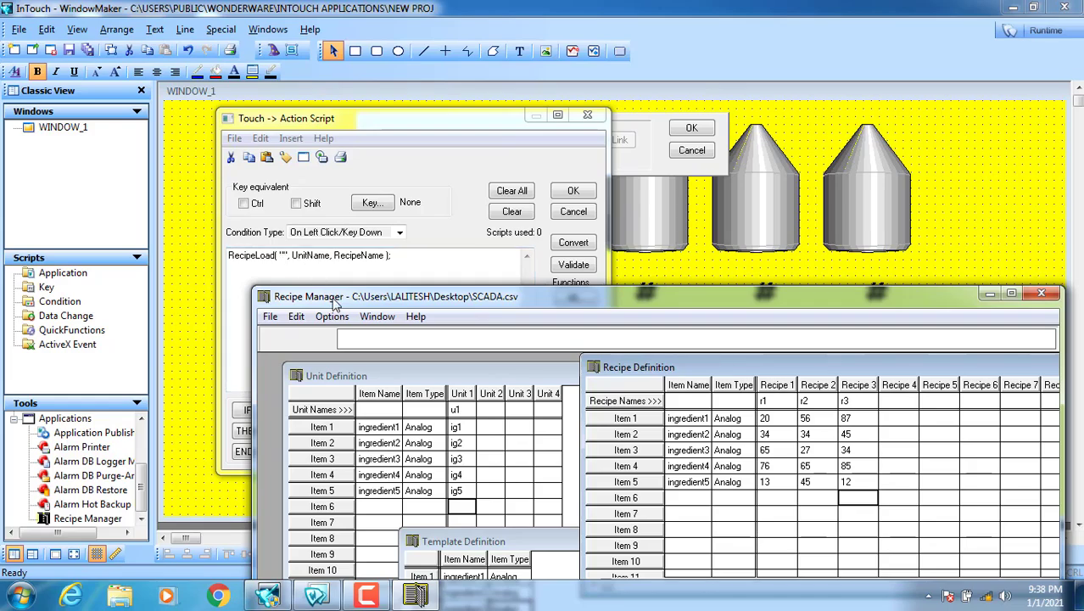
pyautogui.moveTo(336, 304)
pyautogui.mouseDown()
pyautogui.moveTo(343, 330)
pyautogui.moveTo(346, 289)
pyautogui.moveTo(336, 290)
pyautogui.mouseUp()
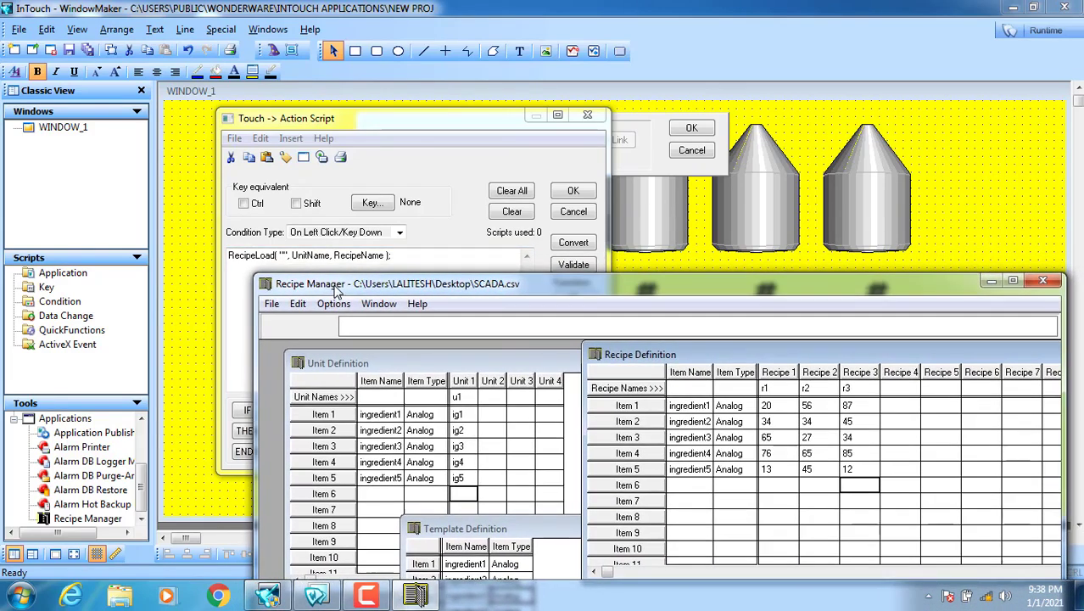
pyautogui.click(284, 255)
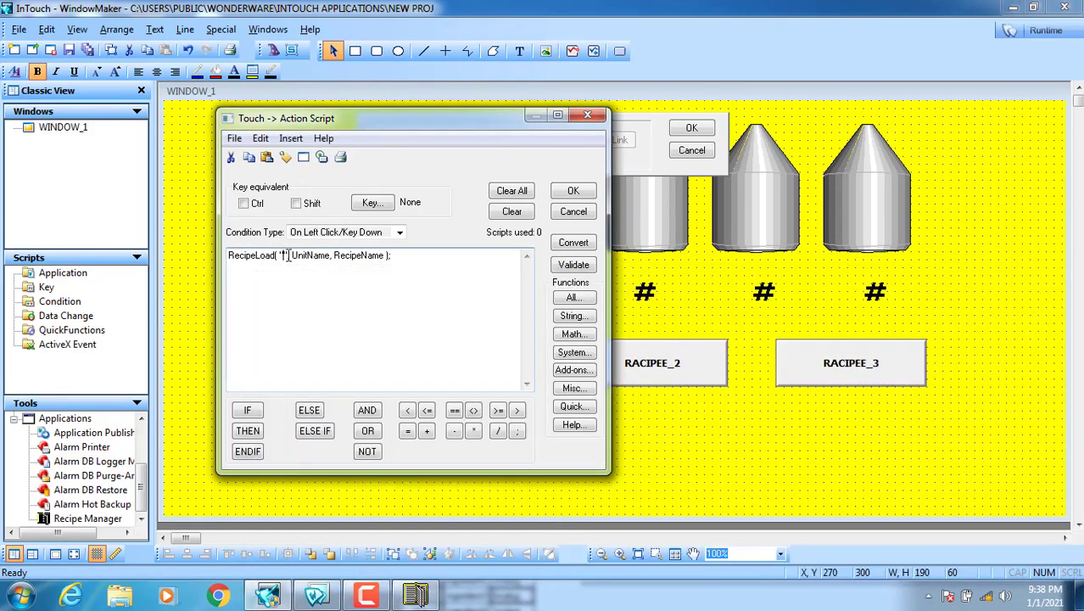
pyautogui.click(416, 596)
pyautogui.moveTo(507, 287); pyautogui.dragTo(510, 367)
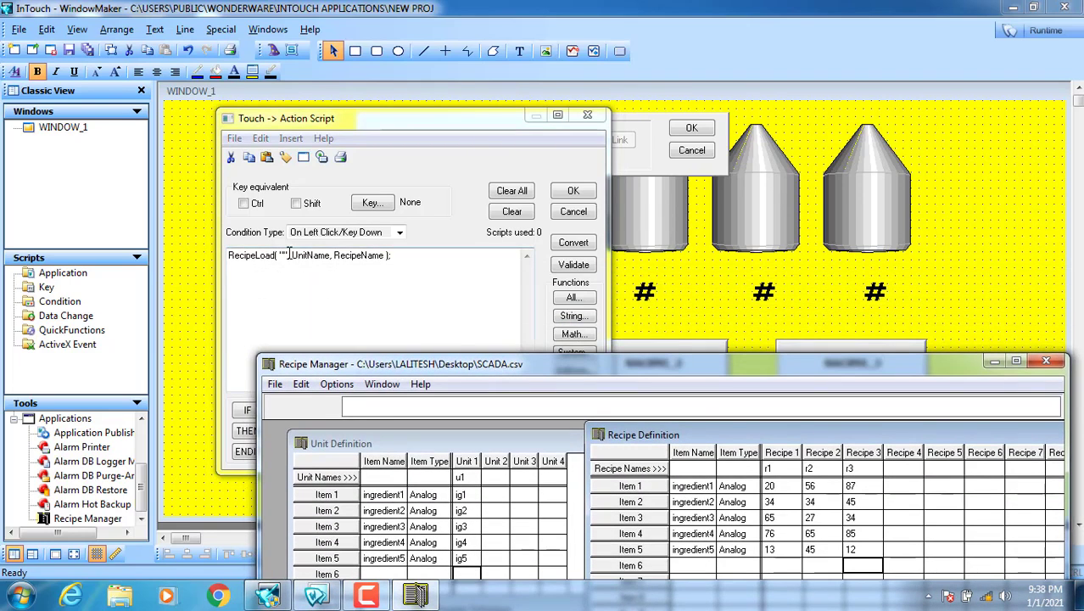
pyautogui.click(343, 298)
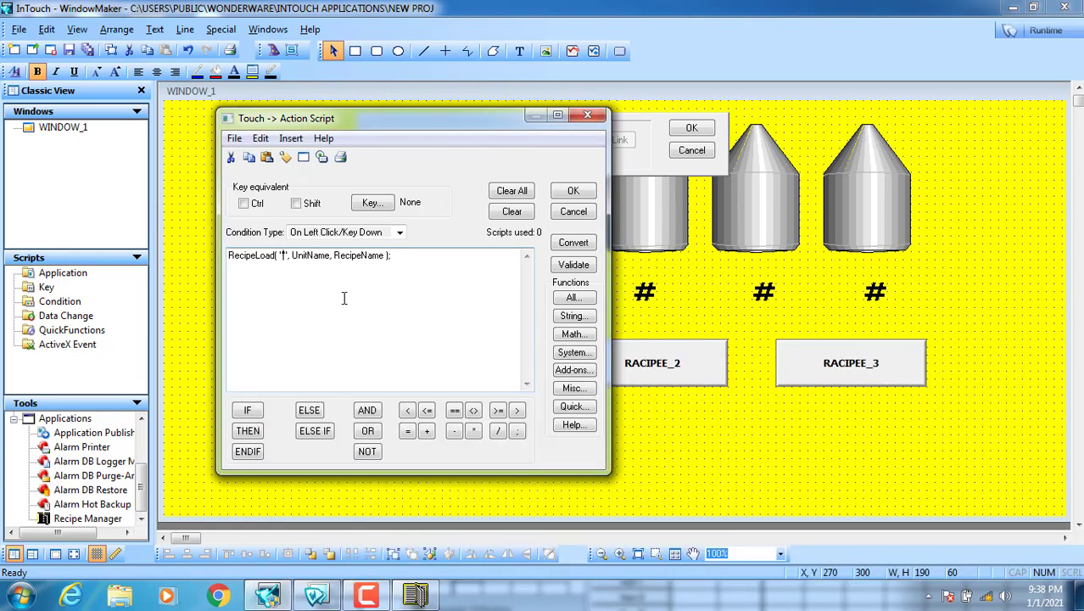
# Step: Enter the recipe file's folder path inside RecipeLoad's quotation marks, from C:\USERS through the user's own folder to DESKTOP
pyautogui.write('C')
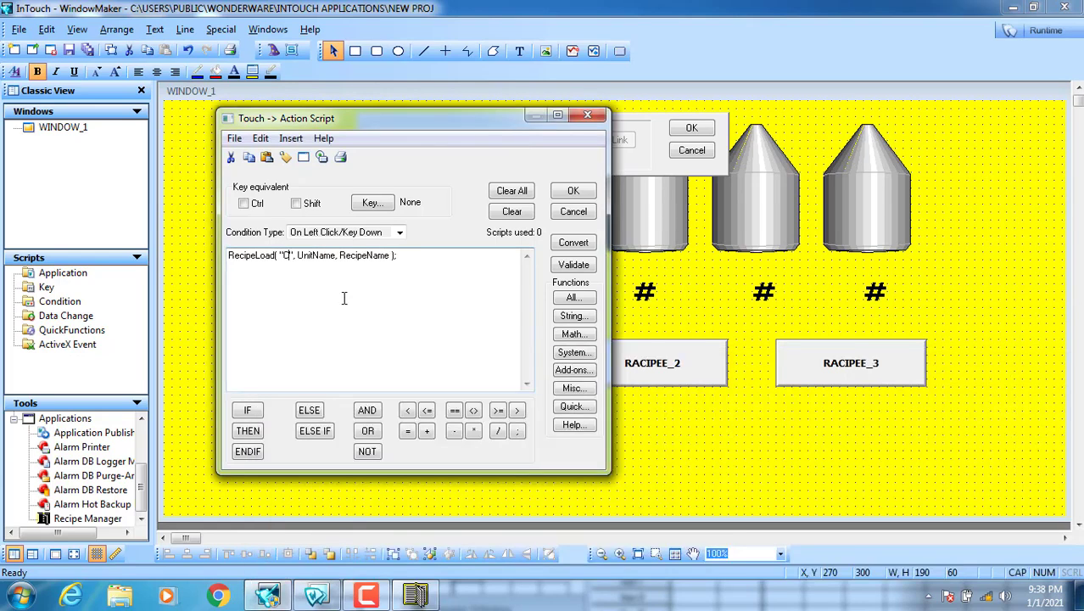
pyautogui.write(':\\USERS\\')
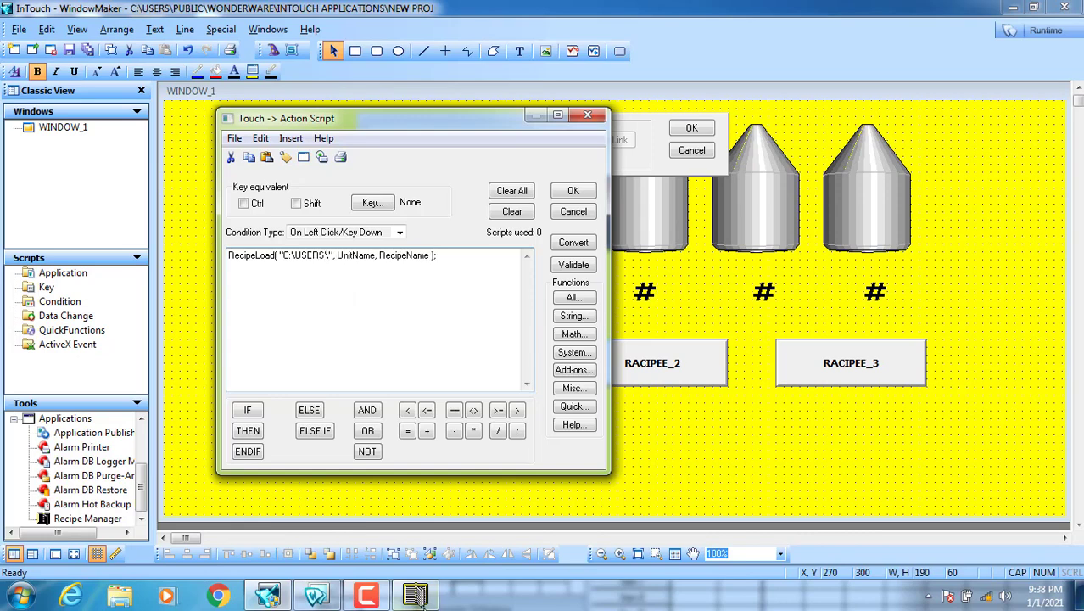
pyautogui.click(416, 596)
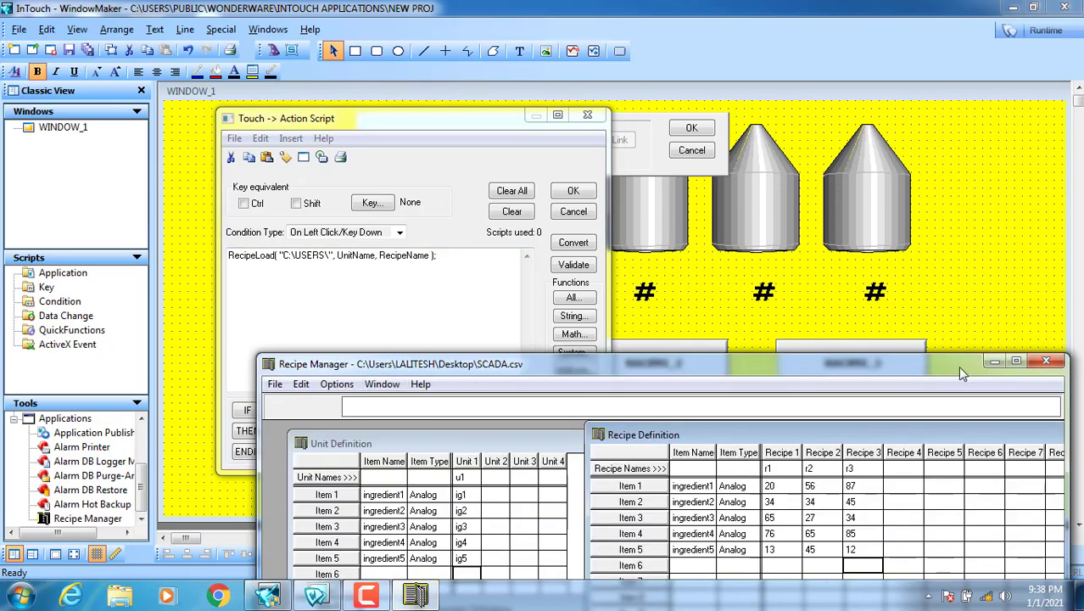
pyautogui.click(993, 362)
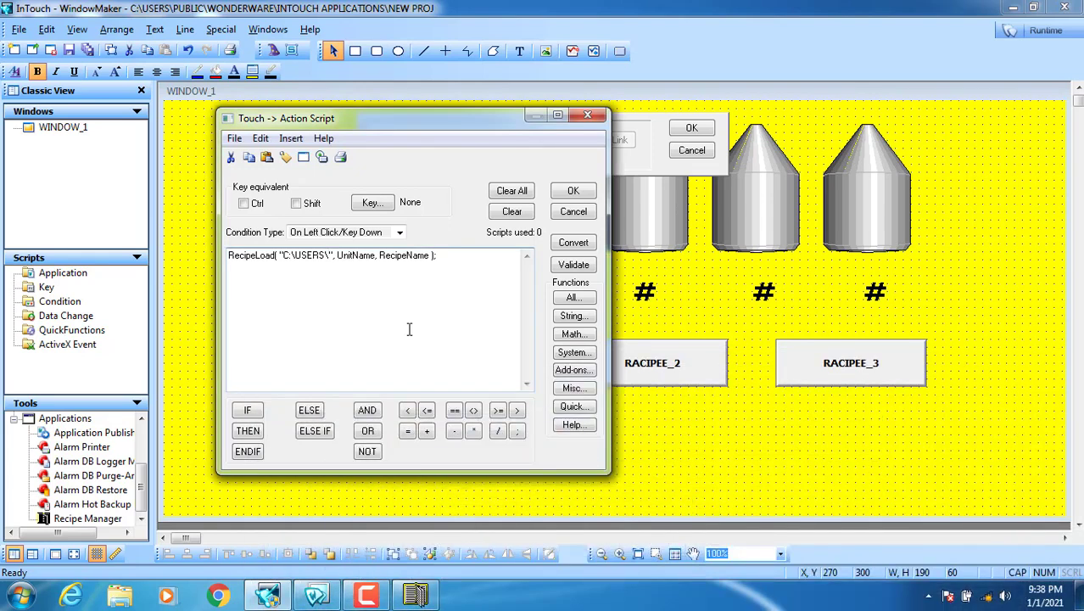
pyautogui.write('LALITESH')
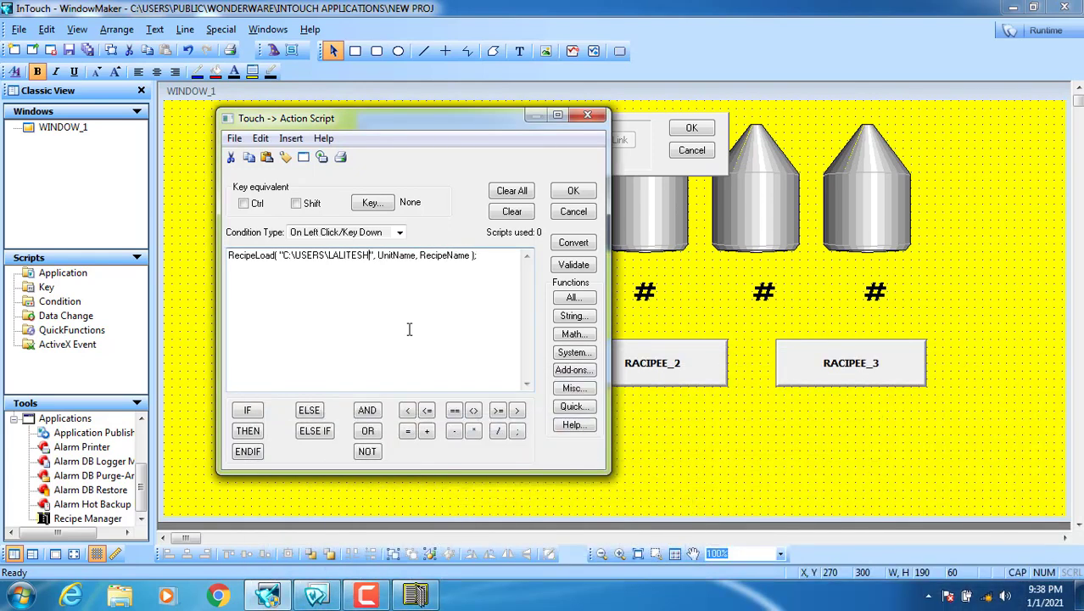
pyautogui.write('\\')
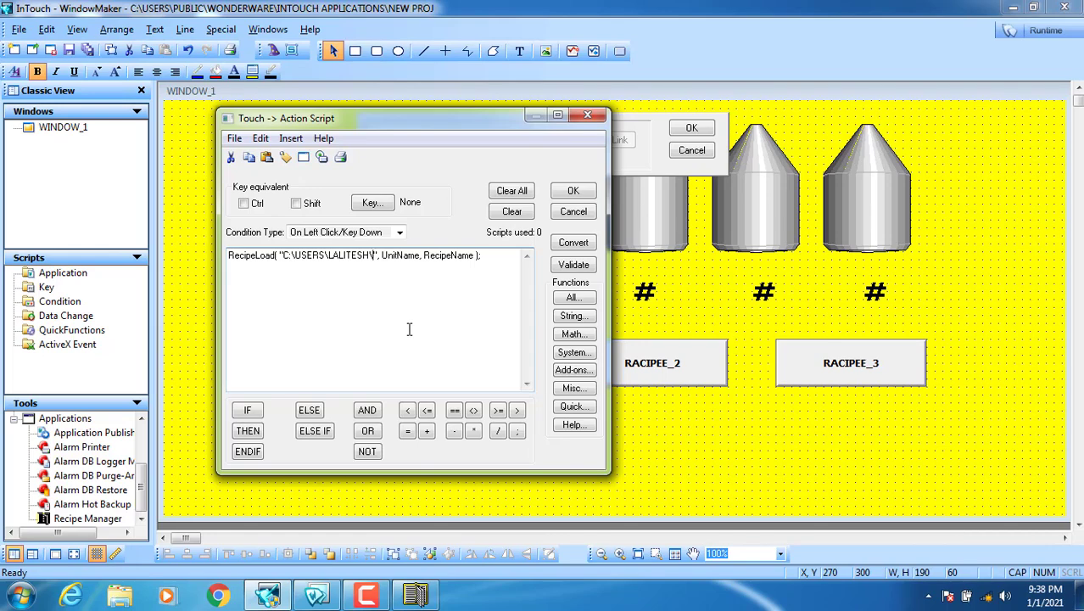
pyautogui.write('DESKTOP')
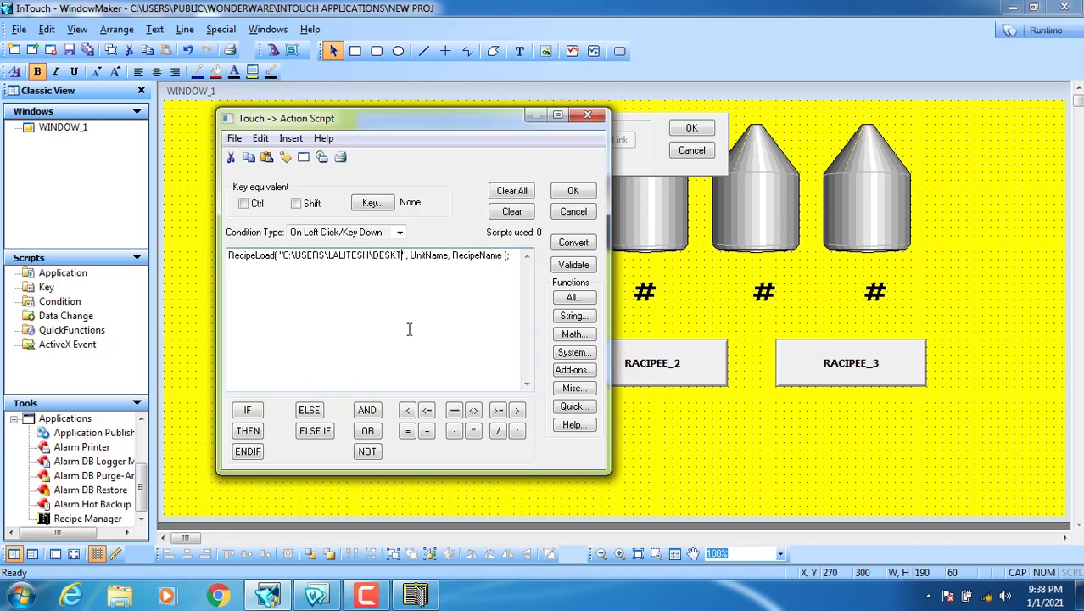
# Step: Check the file name in Recipe Manager and complete the RecipeLoad path with \SCADA.CSV
pyautogui.click(416, 594)
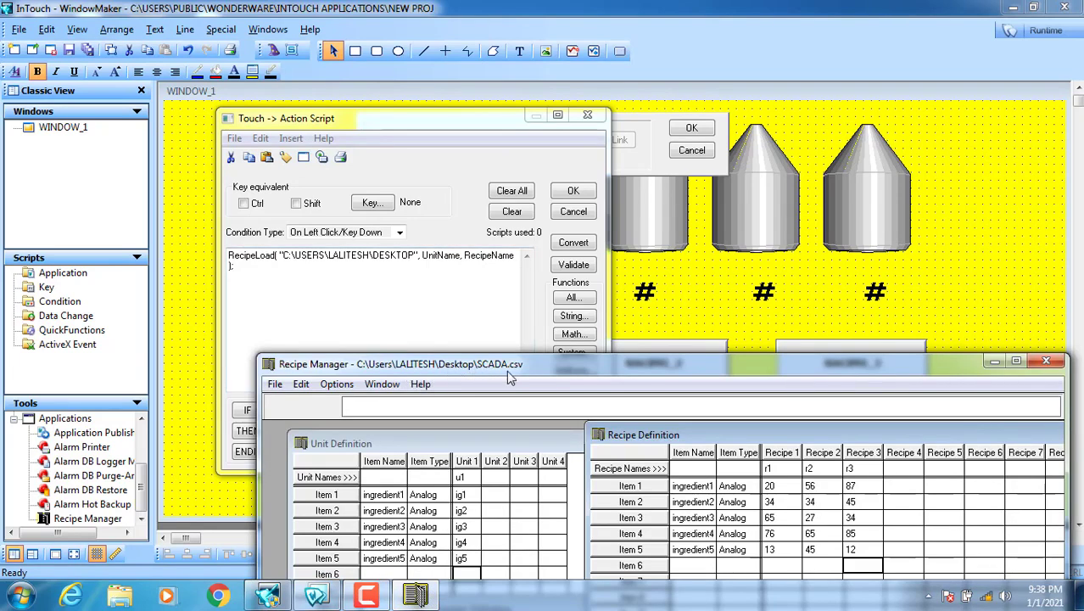
pyautogui.click(996, 363)
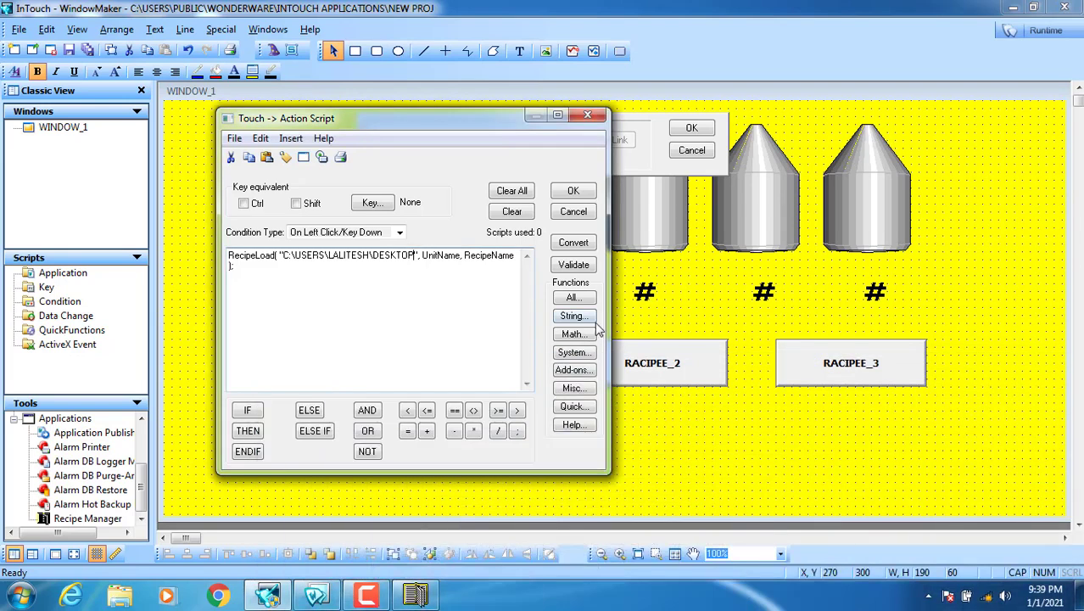
pyautogui.write('\\SCADA')
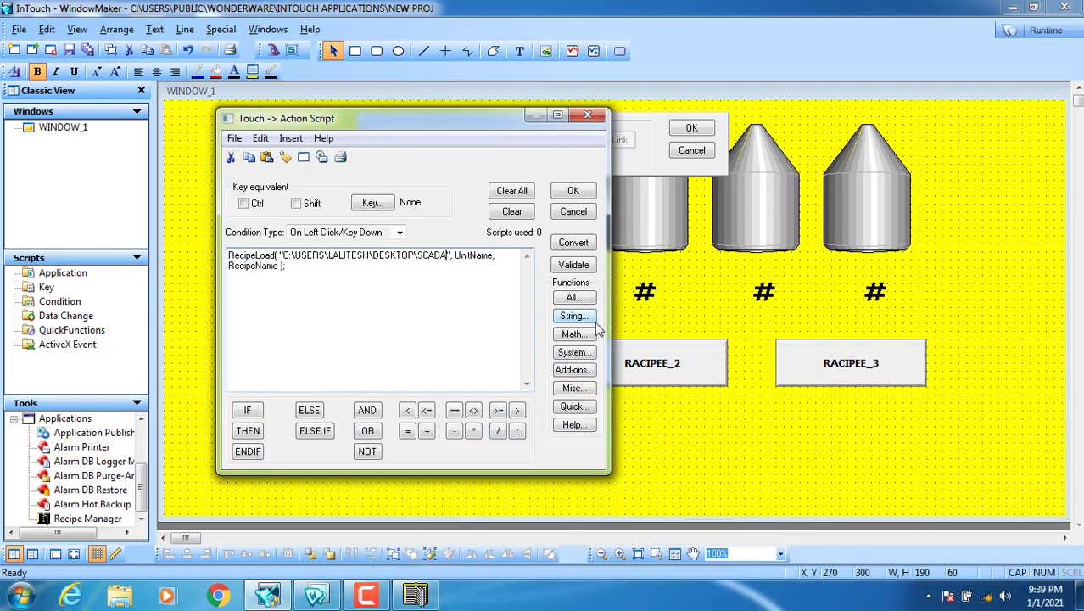
pyautogui.write('.CSV')
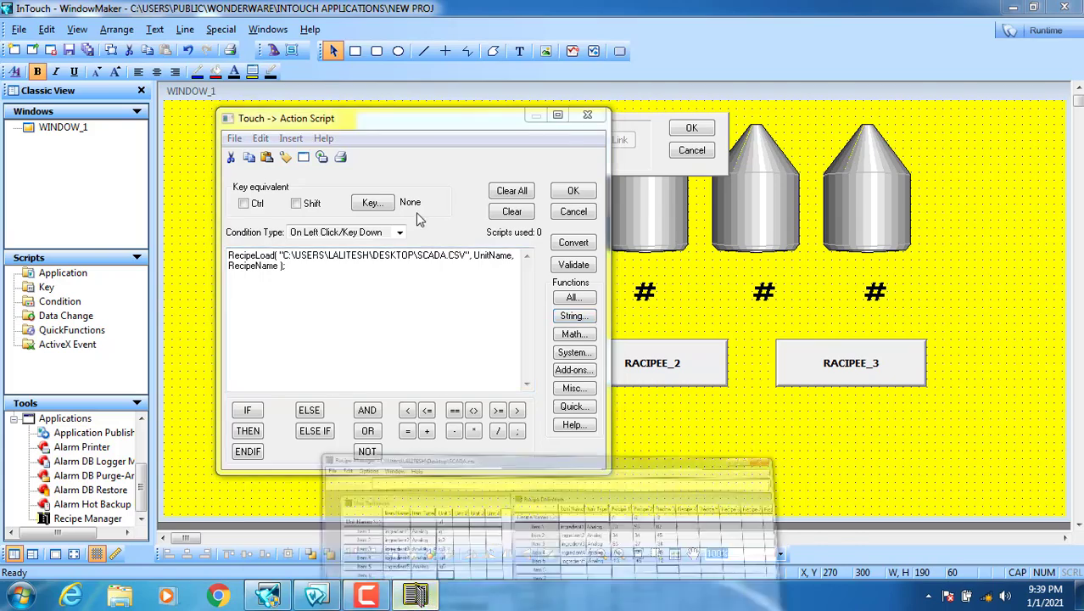
# Step: Compare the file path in Recipe Manager with the path entered in the RecipeLoad script, and return to the script
pyautogui.click(416, 596)
pyautogui.moveTo(444, 297); pyautogui.dragTo(417, 287)
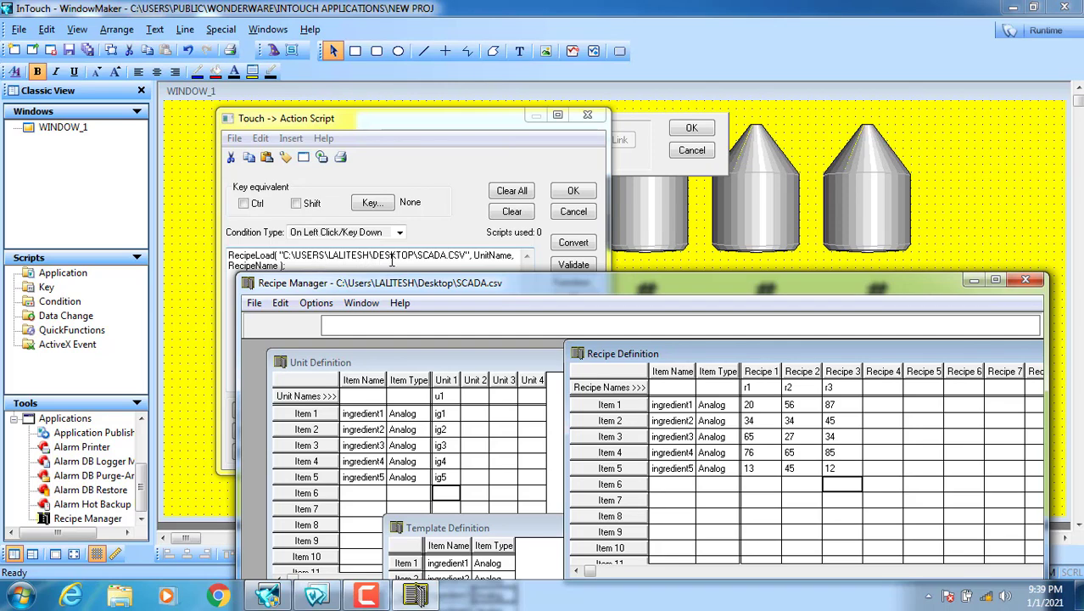
pyautogui.click(471, 257)
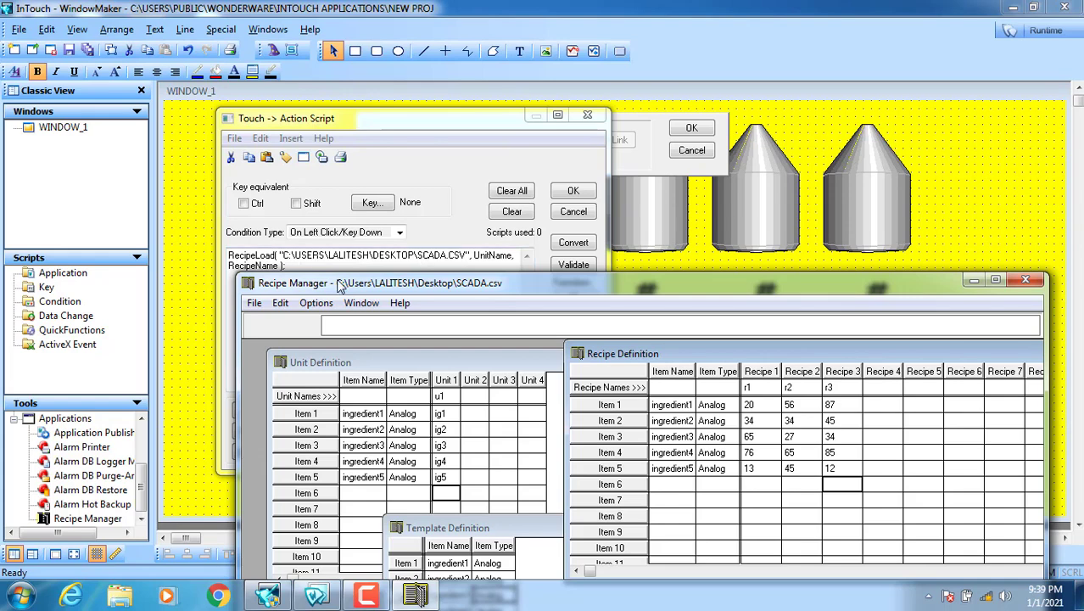
pyautogui.click(974, 280)
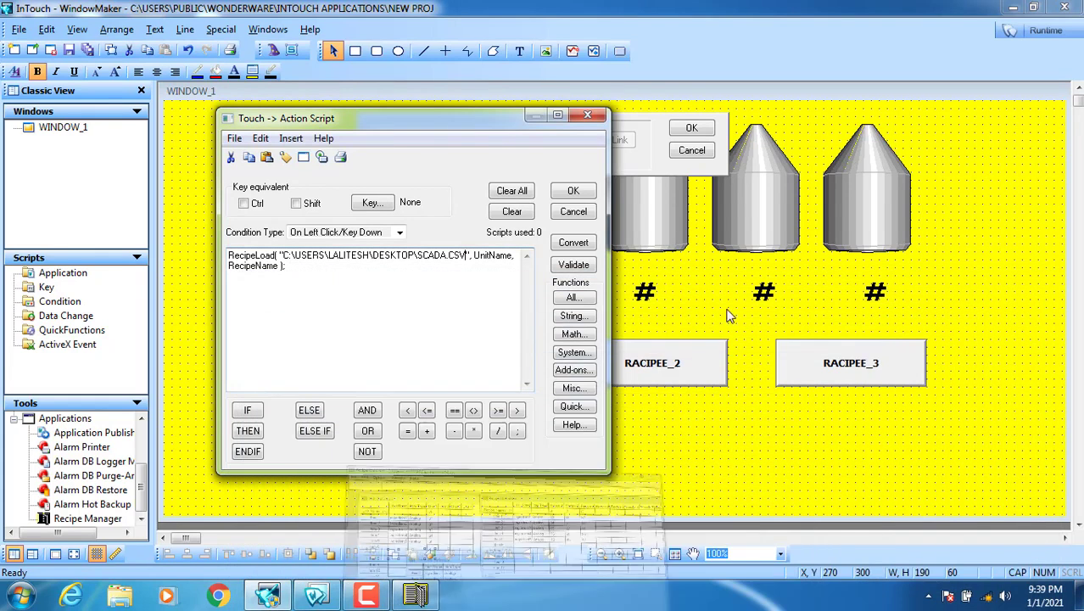
# Step: Replace RecipeLoad's UnitName argument with "U1", checking the unit name in Recipe Manager's Unit Definition
pyautogui.doubleClick(512, 257)
pyautogui.write('""')
pyautogui.click(416, 596)
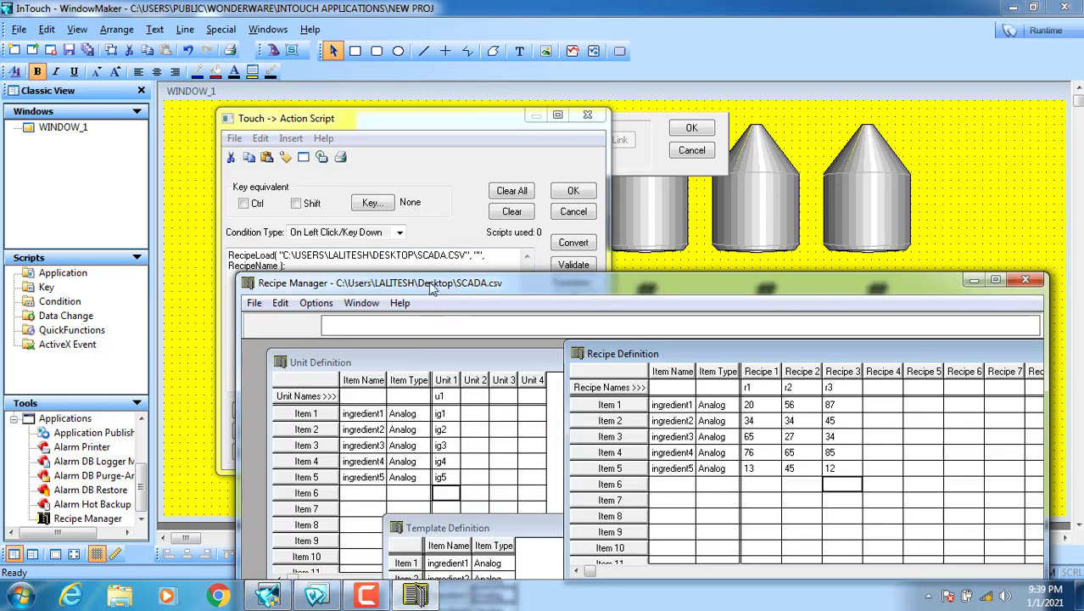
pyautogui.click(445, 399)
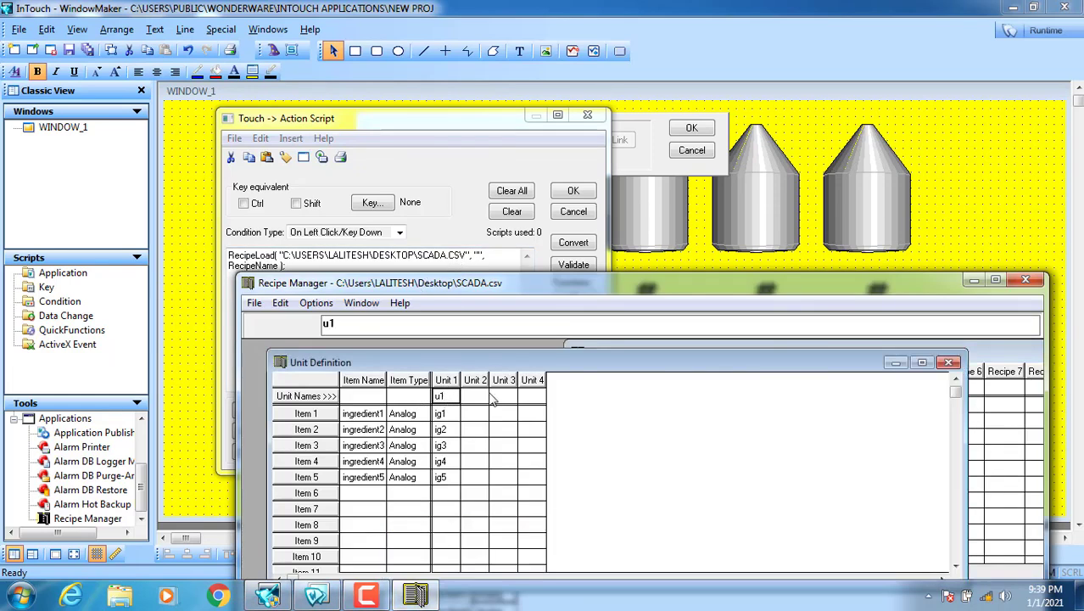
pyautogui.click(974, 280)
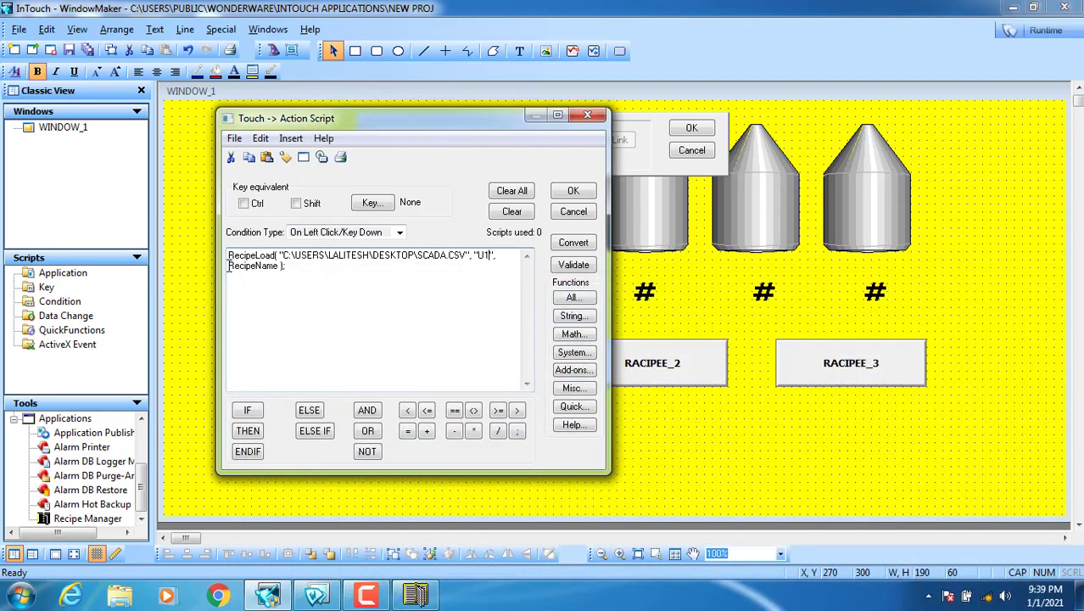
# Step: Replace the RecipeName argument with "R1", check it against Recipe Manager's Recipe Definition, and accept the RACIPEE_1 button's script
pyautogui.moveTo(227, 265); pyautogui.dragTo(276, 266)
pyautogui.write('"R1')
pyautogui.click(416, 594)
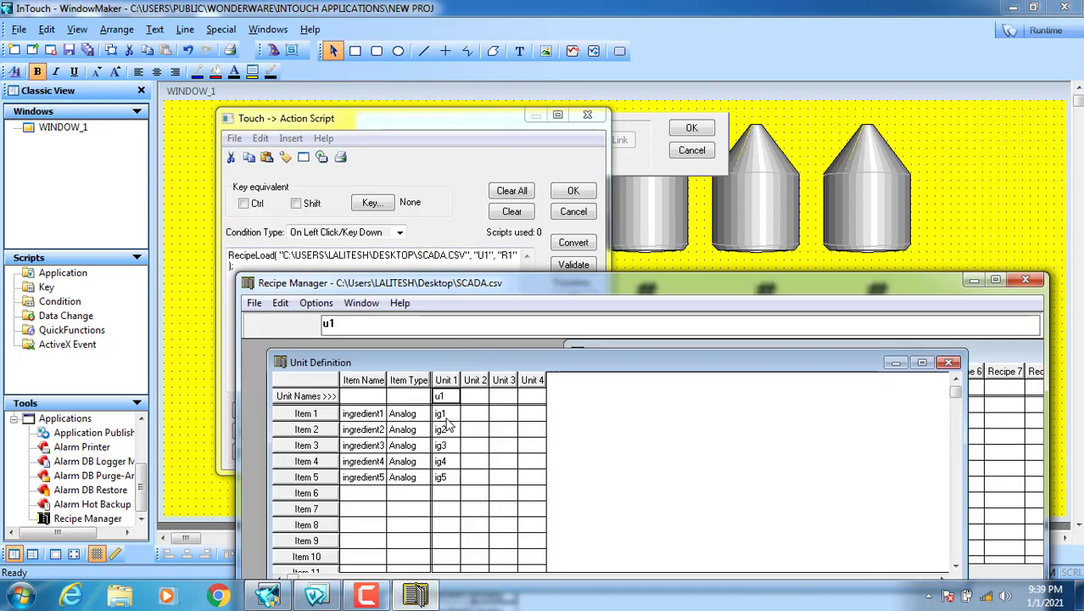
pyautogui.moveTo(535, 286); pyautogui.dragTo(471, 152)
pyautogui.click(533, 496)
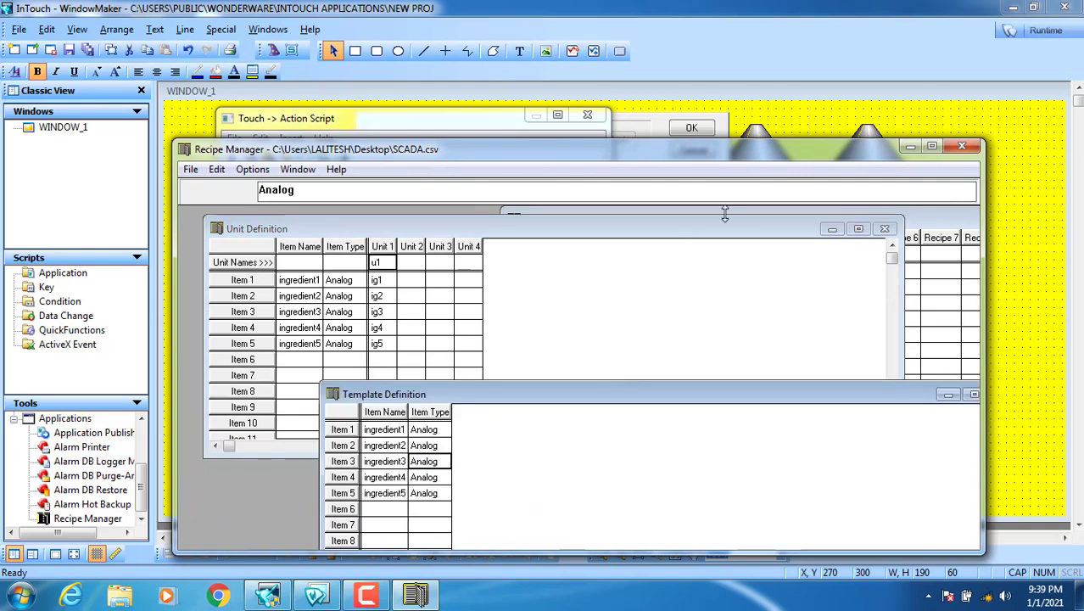
pyautogui.click(924, 222)
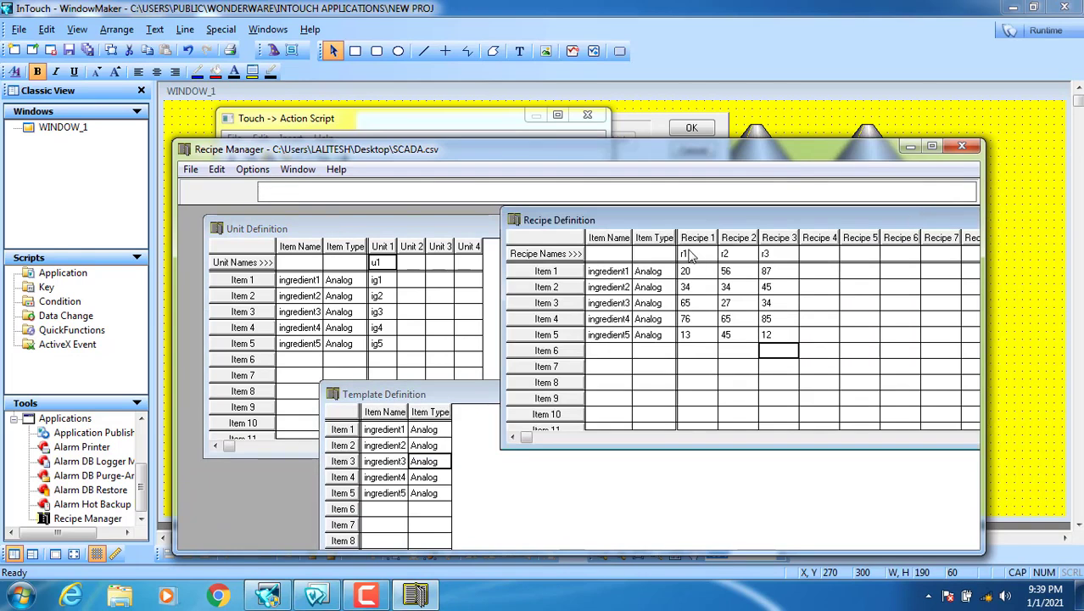
pyautogui.click(909, 146)
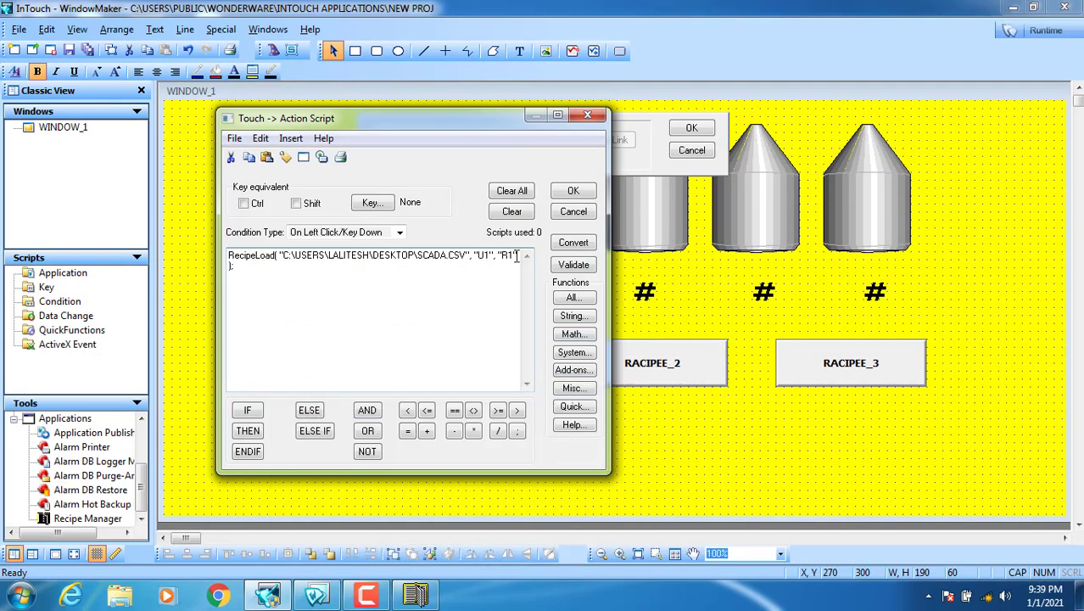
pyautogui.click(573, 191)
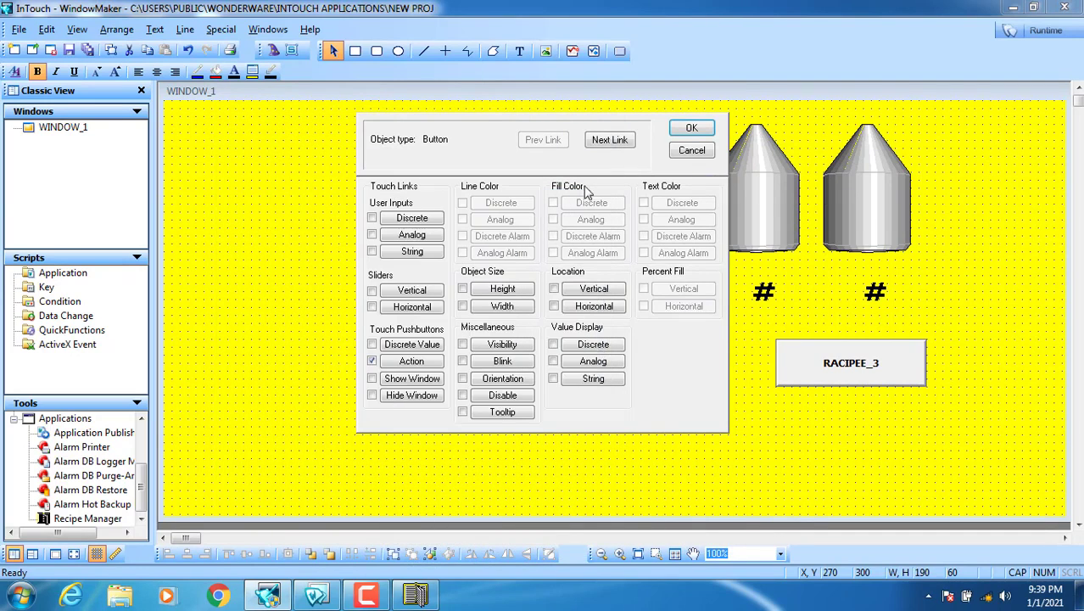
pyautogui.click(680, 132)
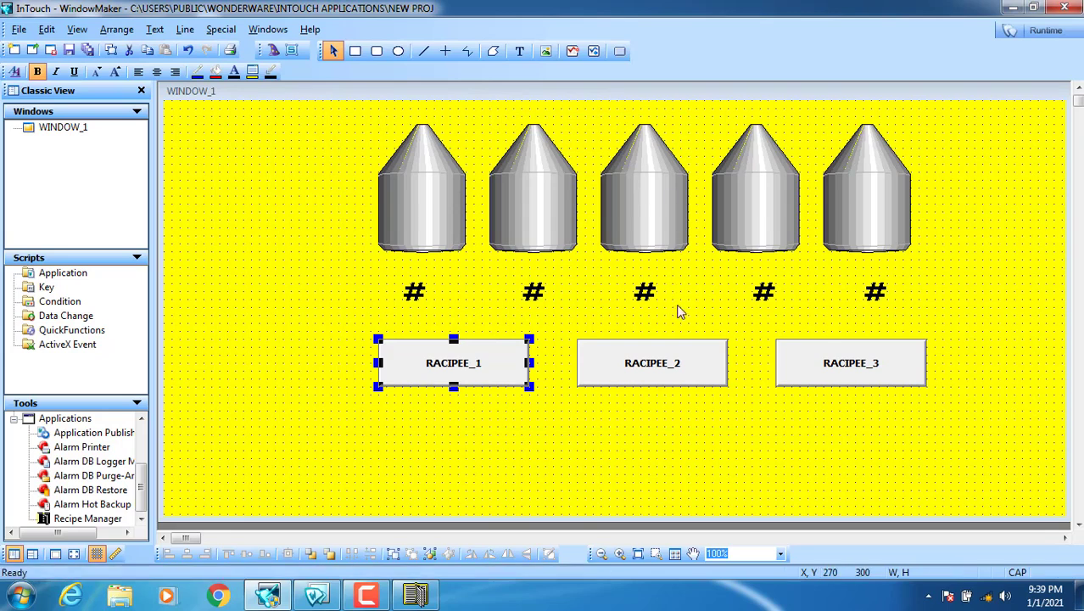
# Step: Give the RACIPEE_2 button a left-click action script with the same RecipeLoad call, using unit "U1" and recipe "R2"
pyautogui.doubleClick(666, 368)
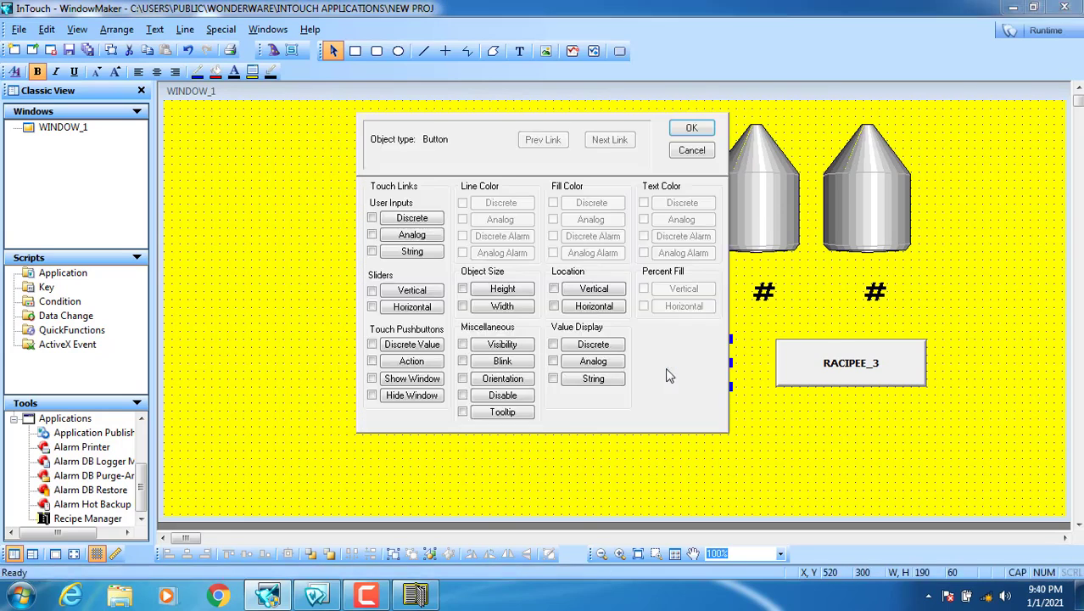
pyautogui.click(411, 361)
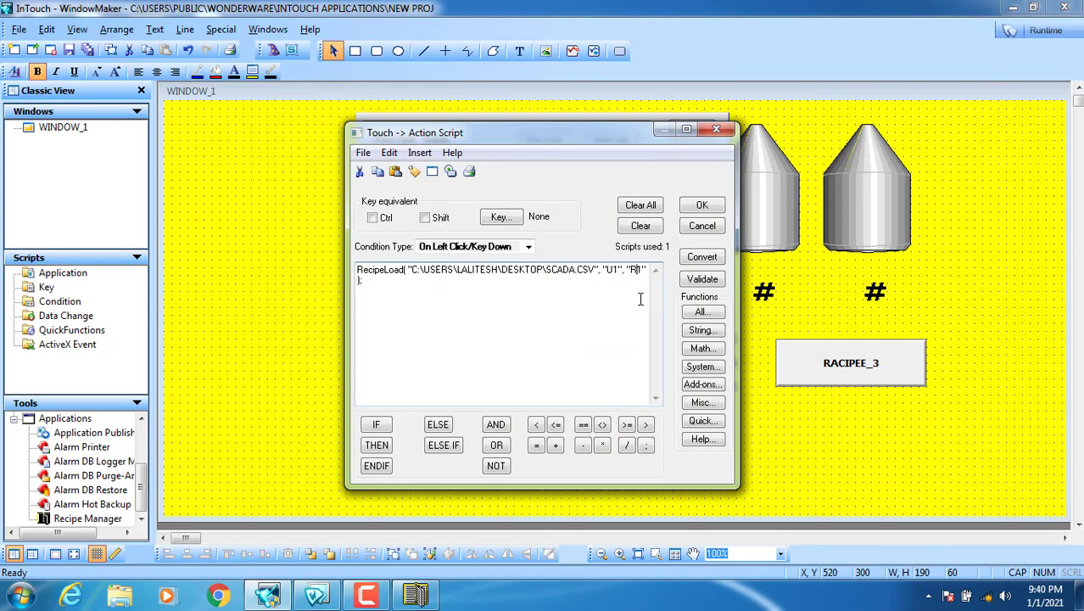
pyautogui.press('BackSpace')
pyautogui.write('2')
pyautogui.click(696, 206)
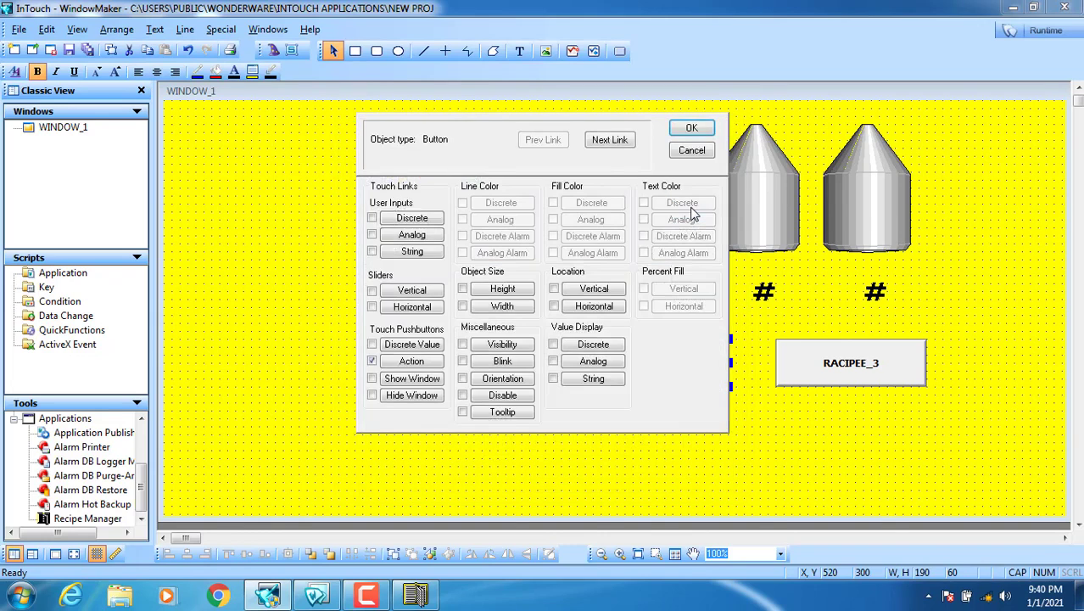
pyautogui.click(698, 131)
# Step: Give the RACIPEE_3 button the same RecipeLoad action script with the recipe name set to "R3", and deselect the button
pyautogui.doubleClick(806, 360)
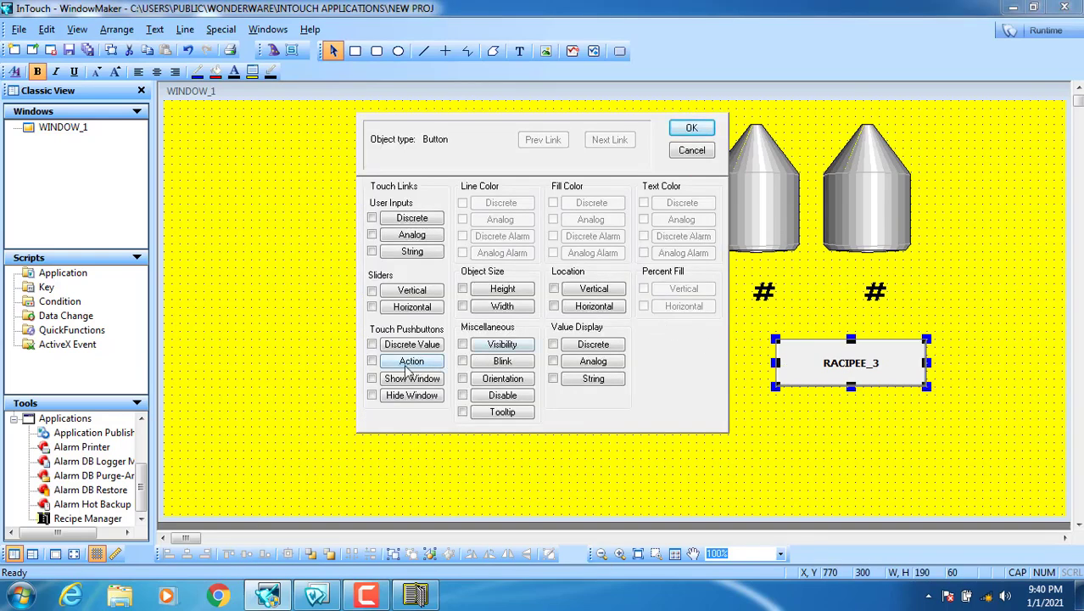
pyautogui.click(411, 361)
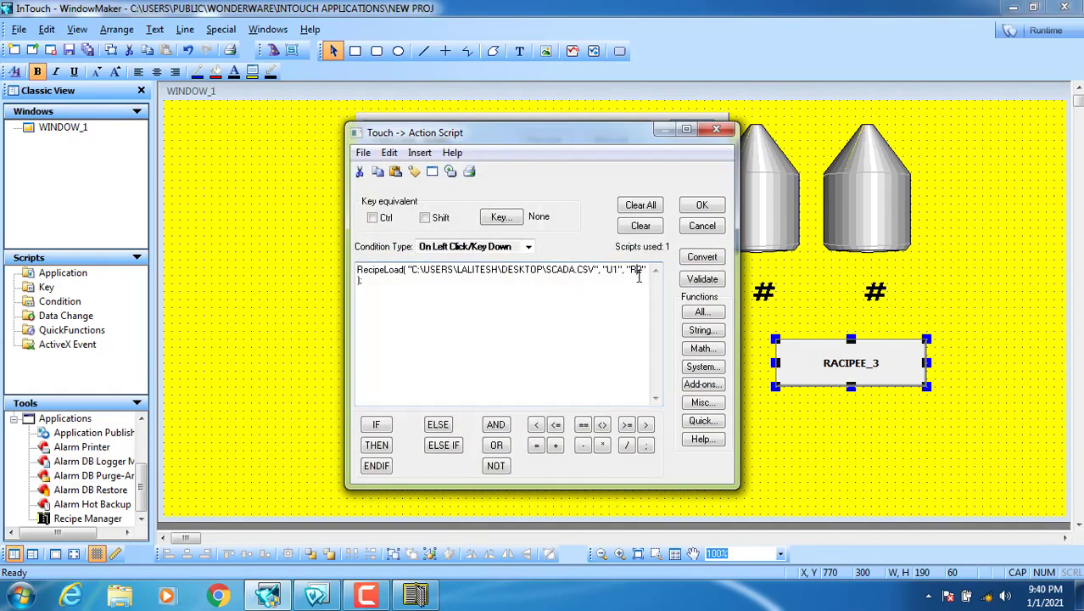
pyautogui.press('BackSpace')
pyautogui.write('3')
pyautogui.click(700, 206)
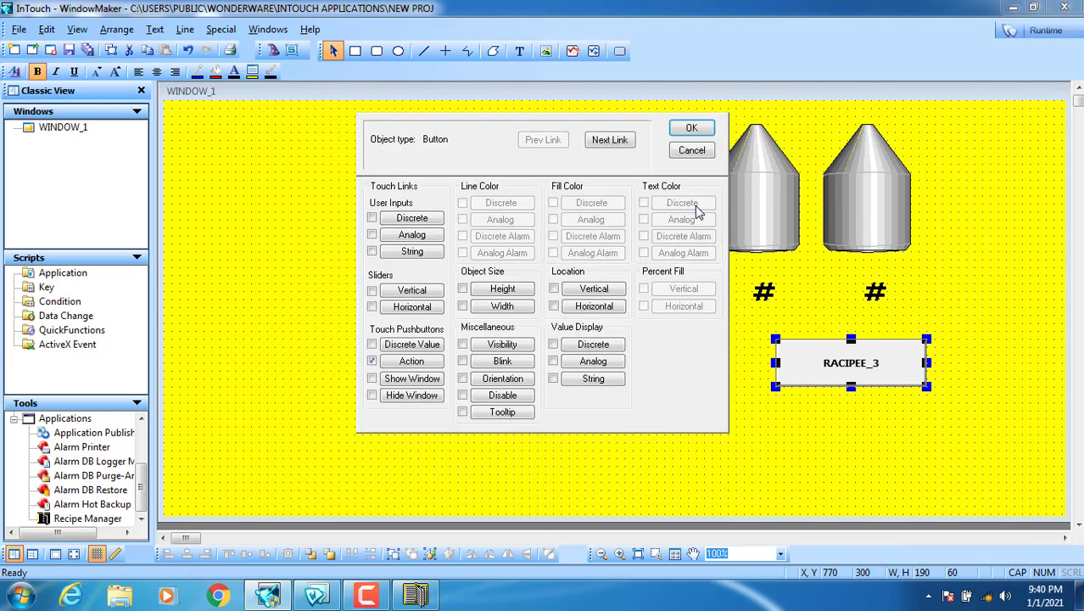
pyautogui.click(693, 128)
pyautogui.click(286, 265)
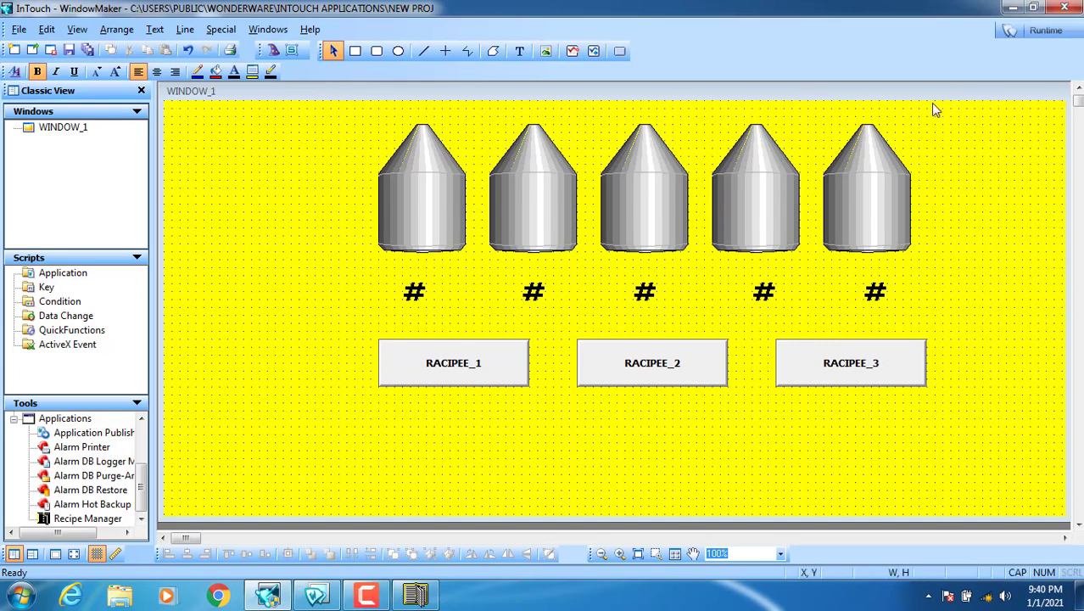
# Step: Switch to WindowViewer, load RACIPEE_1, and place Recipe Manager below the tanks to compare the values with recipe r1
pyautogui.click(1024, 32)
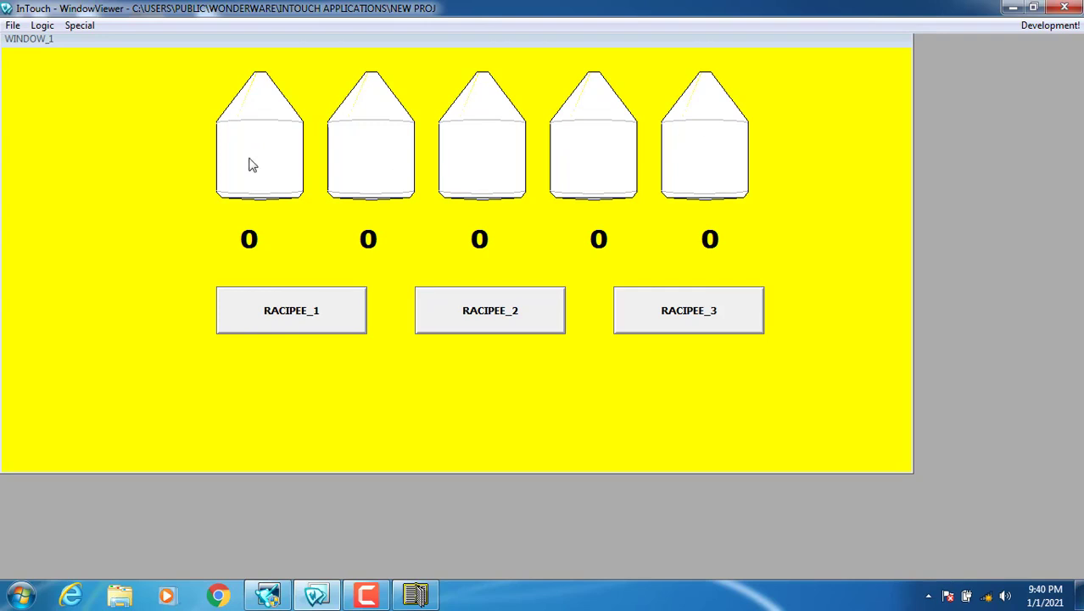
pyautogui.click(265, 317)
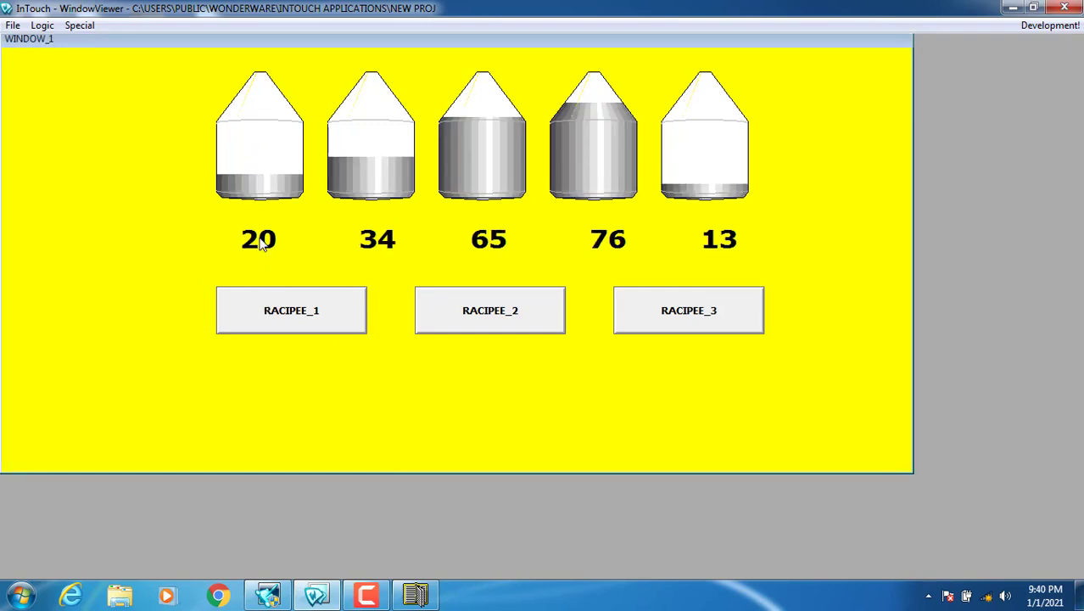
pyautogui.click(416, 596)
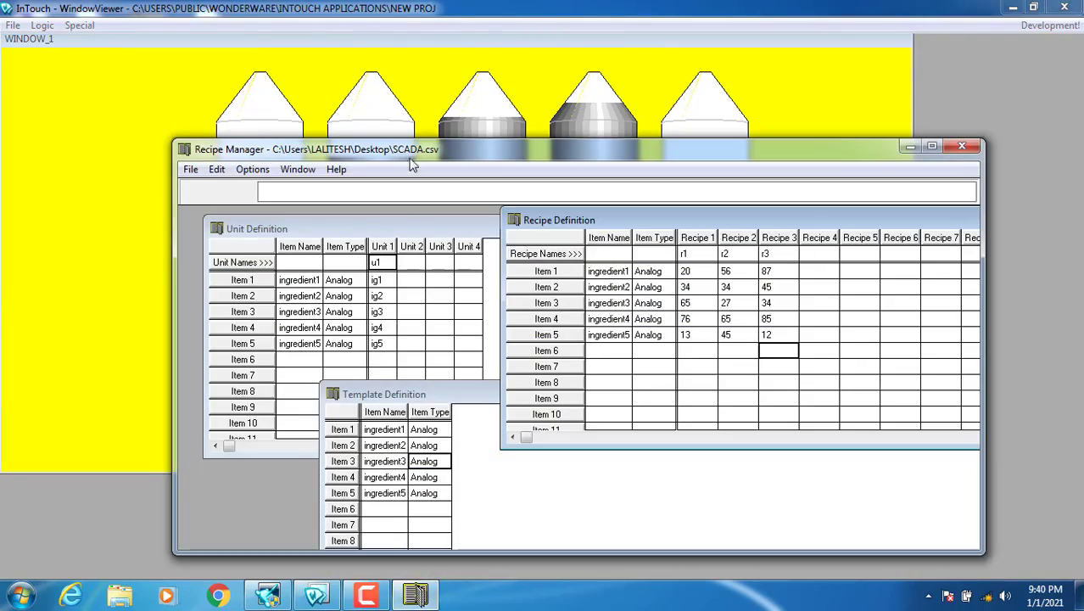
pyautogui.moveTo(403, 174); pyautogui.dragTo(252, 353)
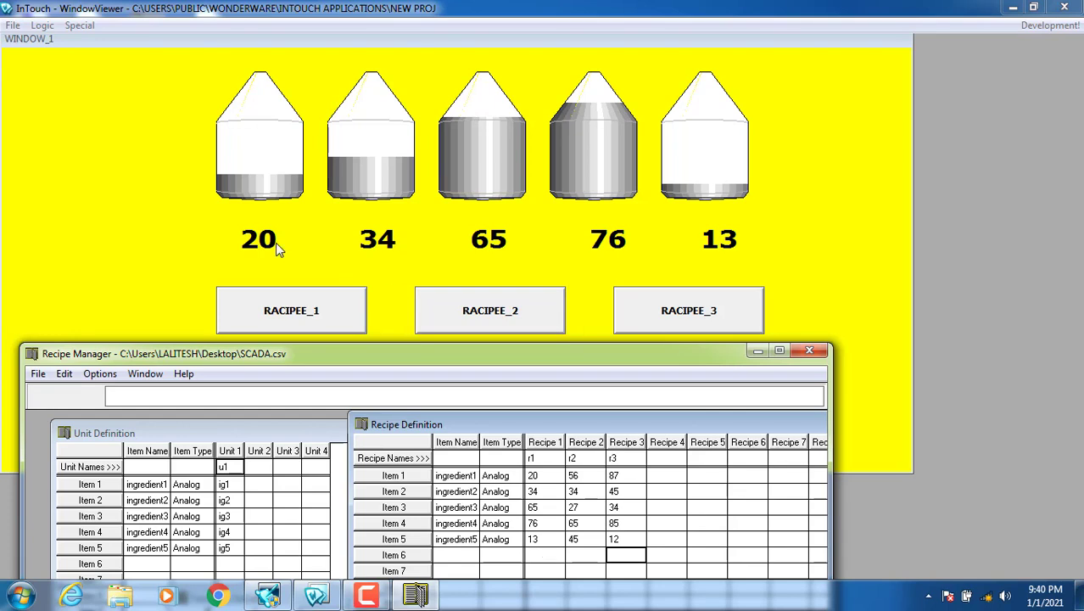
# Step: Load RACIPEE_2 and RACIPEE_3 in turn and compare the tank values with recipes r2 and r3 in Recipe Manager
pyautogui.click(477, 311)
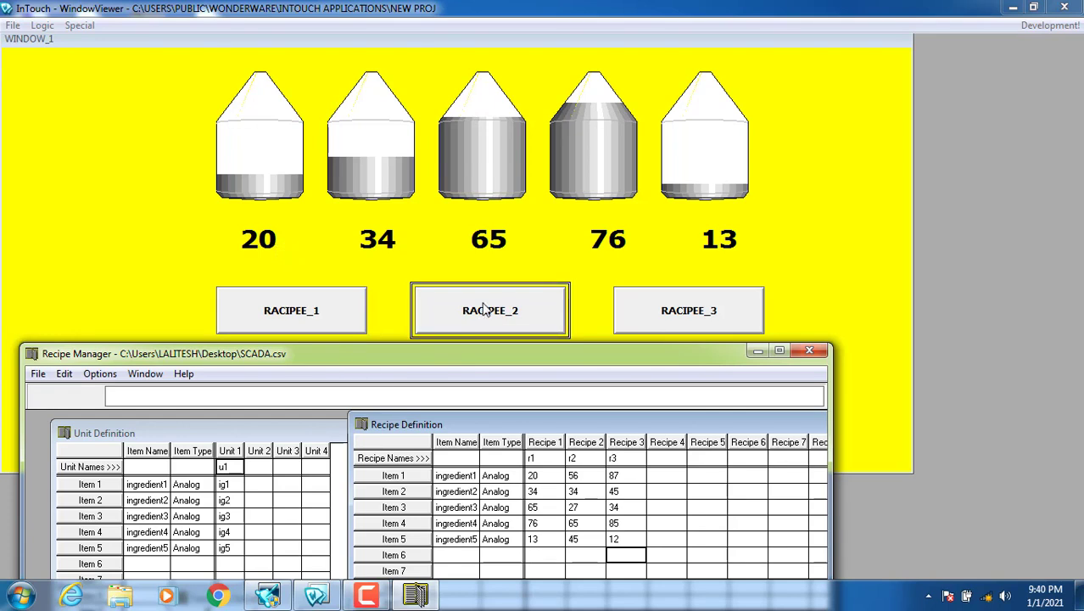
pyautogui.click(418, 597)
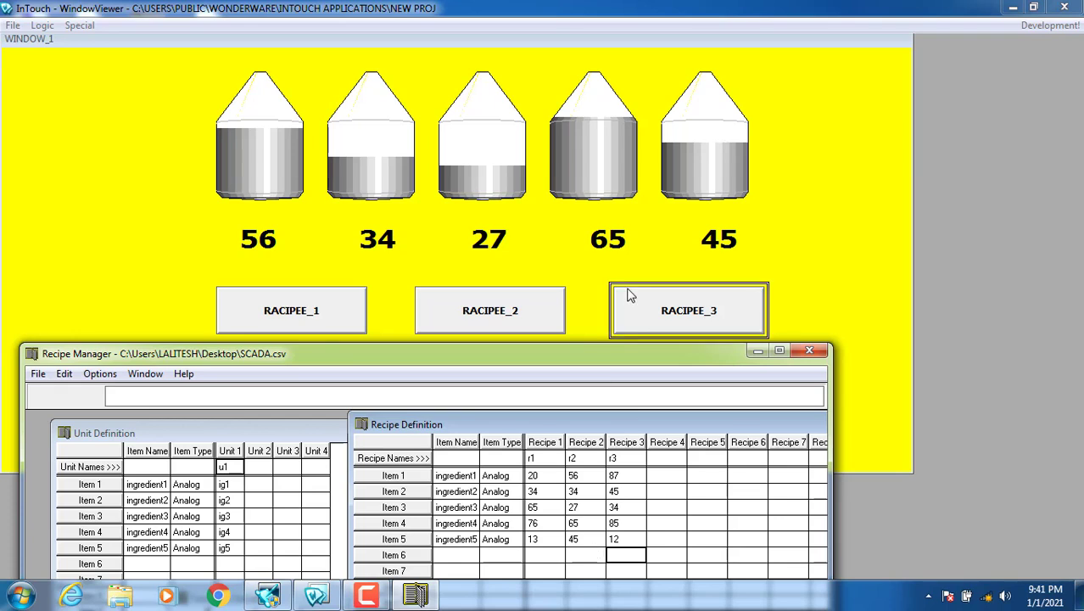
pyautogui.click(661, 307)
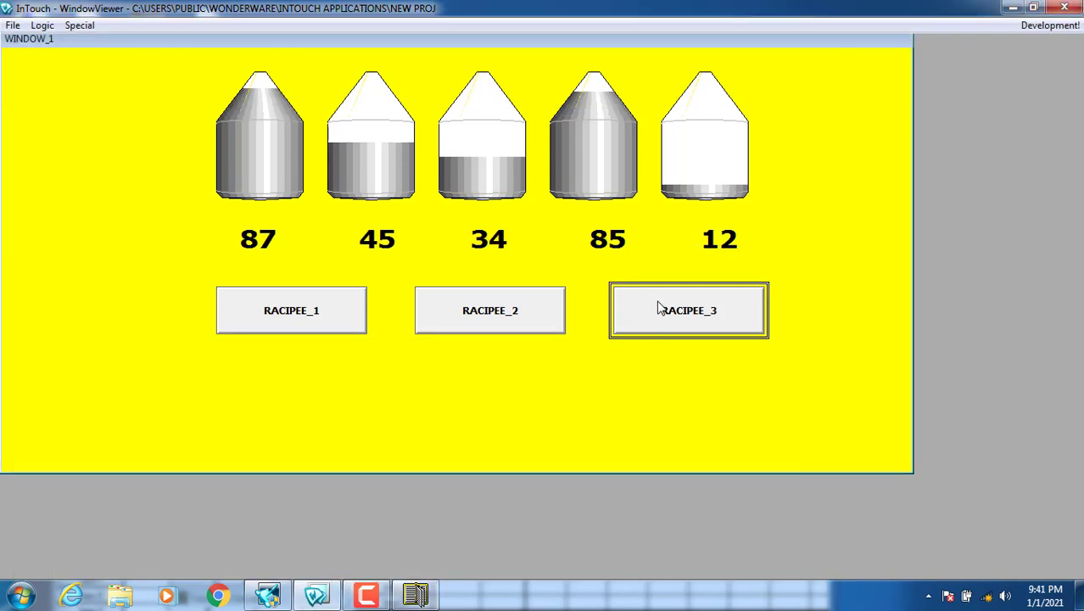
pyautogui.click(429, 594)
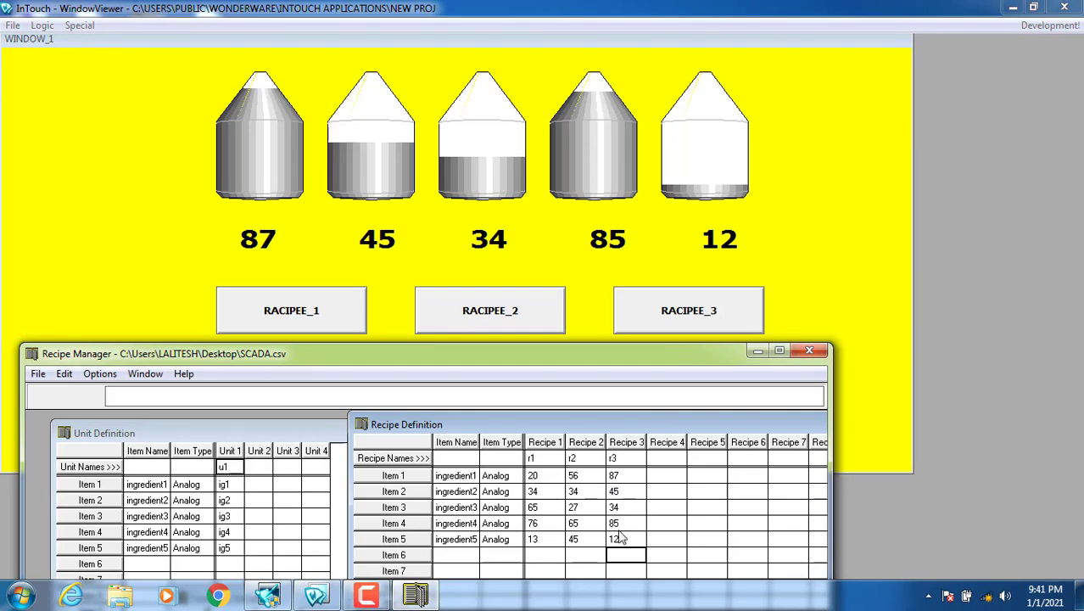
pyautogui.click(755, 353)
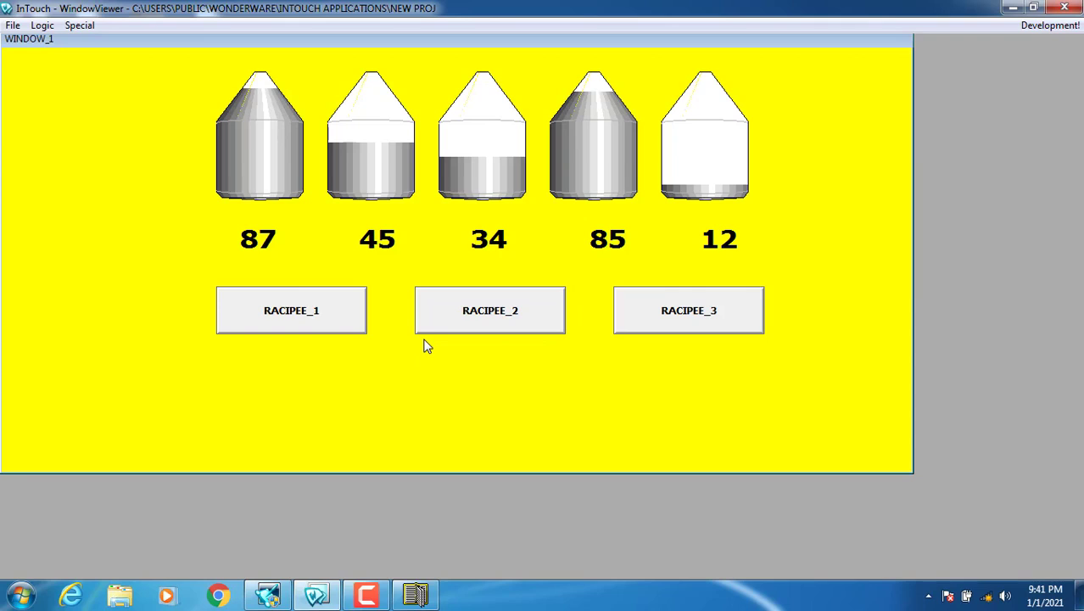
# Step: Alternate repeatedly between RACIPEE_1, RACIPEE_2 and RACIPEE_3 to test how the tank levels respond, ending on RACIPEE_1
pyautogui.click(285, 321)
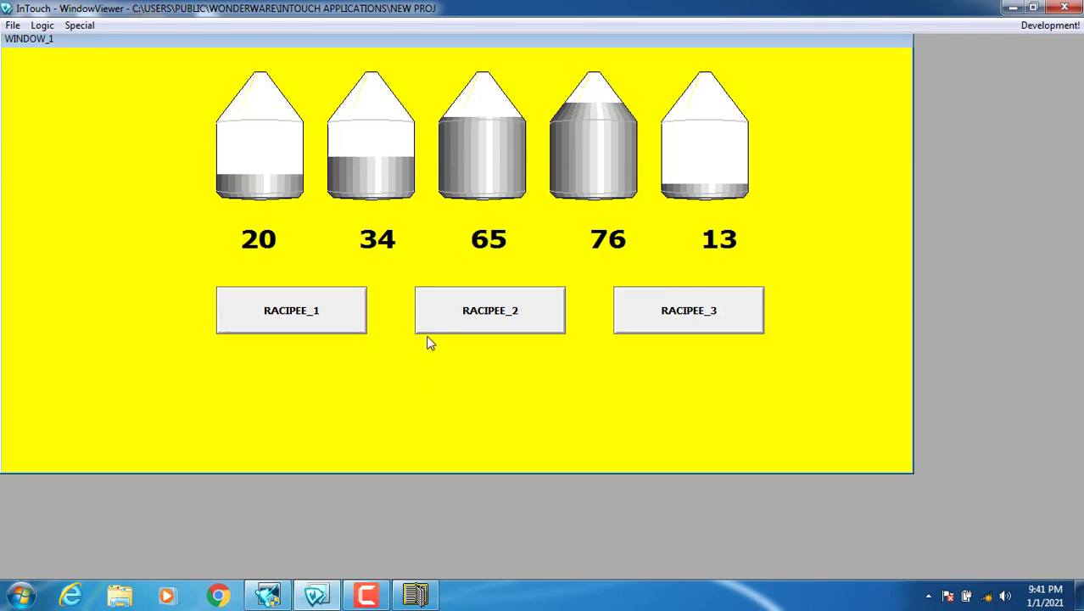
pyautogui.click(452, 318)
pyautogui.click(665, 331)
pyautogui.click(538, 325)
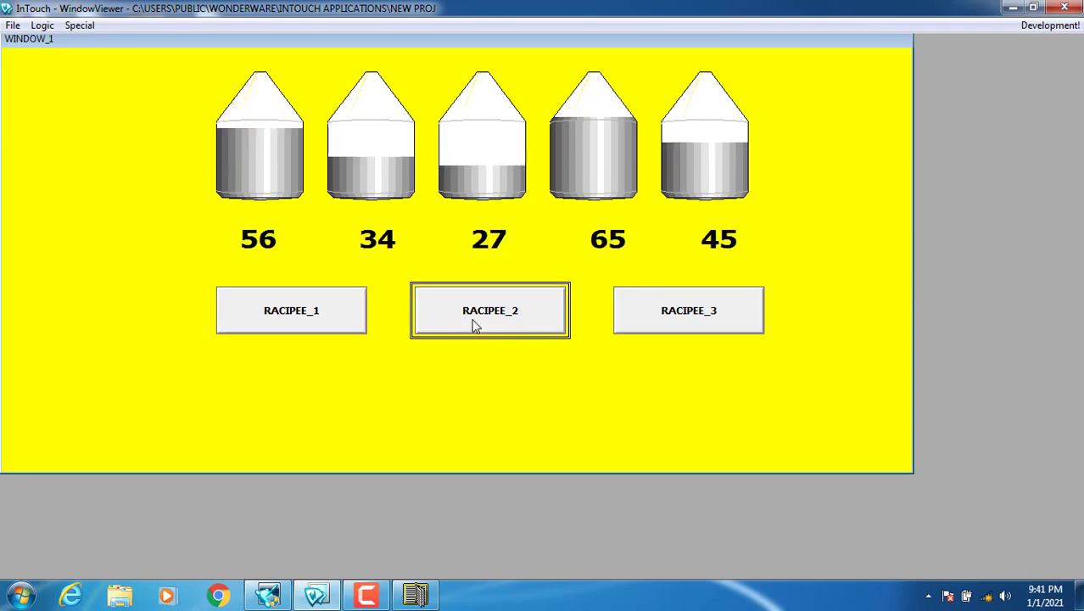
pyautogui.click(330, 325)
pyautogui.click(499, 320)
pyautogui.click(678, 322)
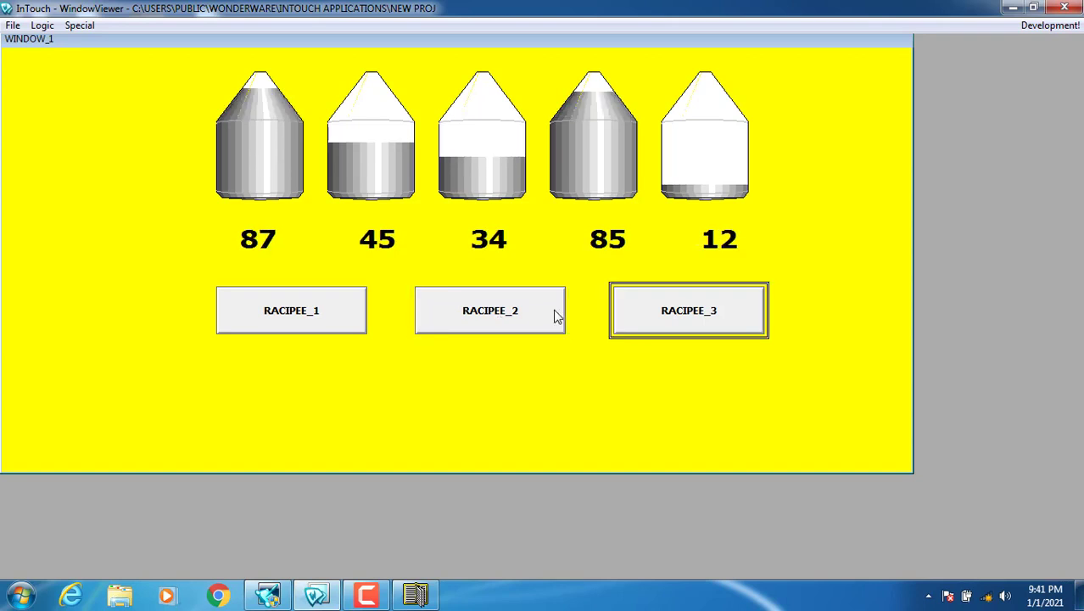
pyautogui.click(502, 316)
pyautogui.click(321, 319)
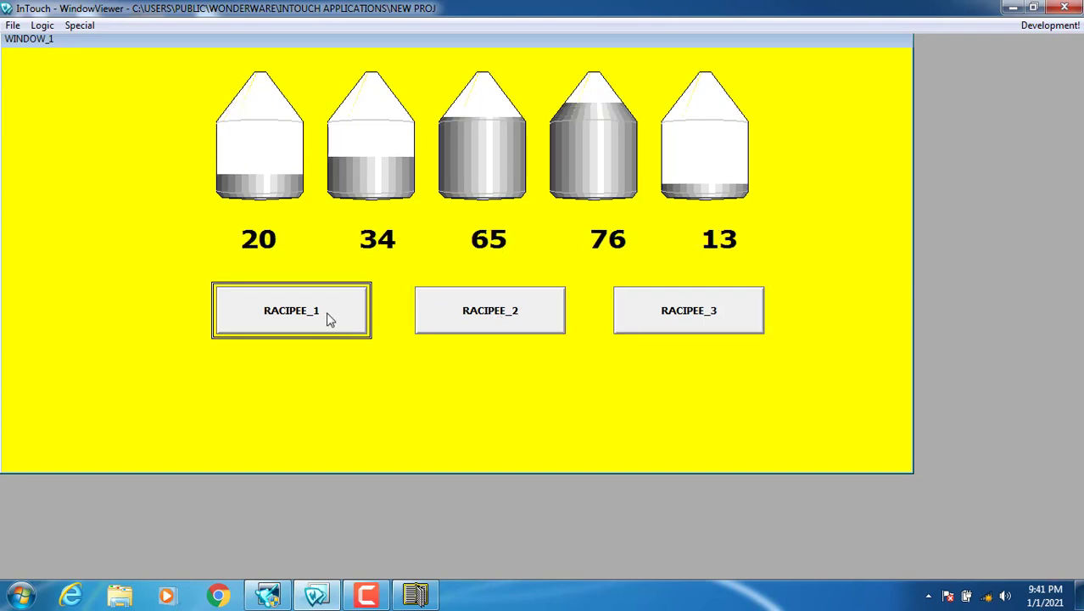
# Step: Return to development in WindowMaker and bring Recipe Manager up over the window to view its definition tables
pyautogui.click(1042, 27)
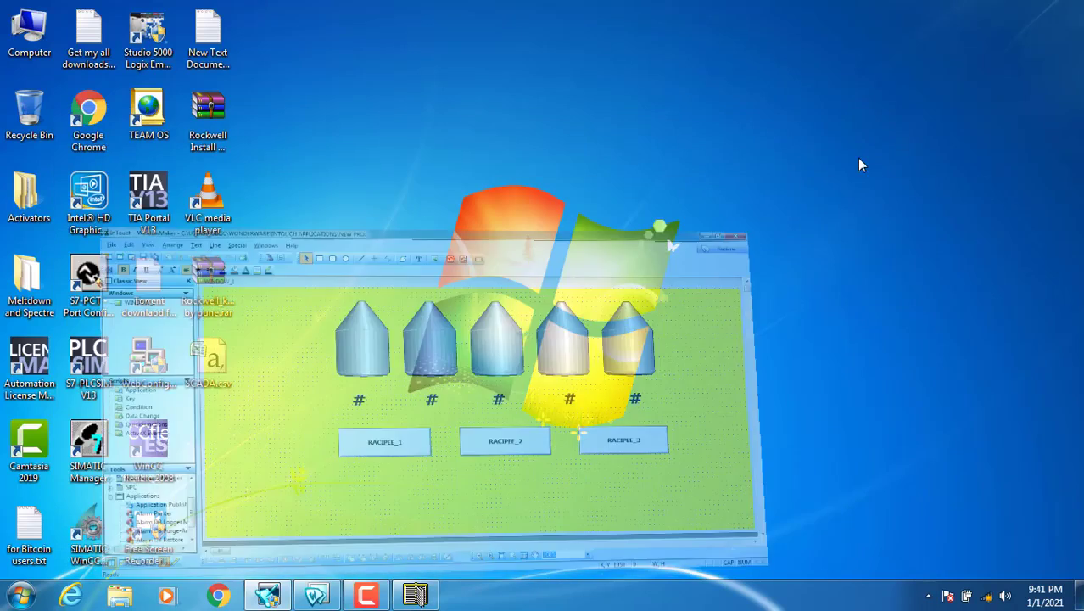
pyautogui.click(422, 596)
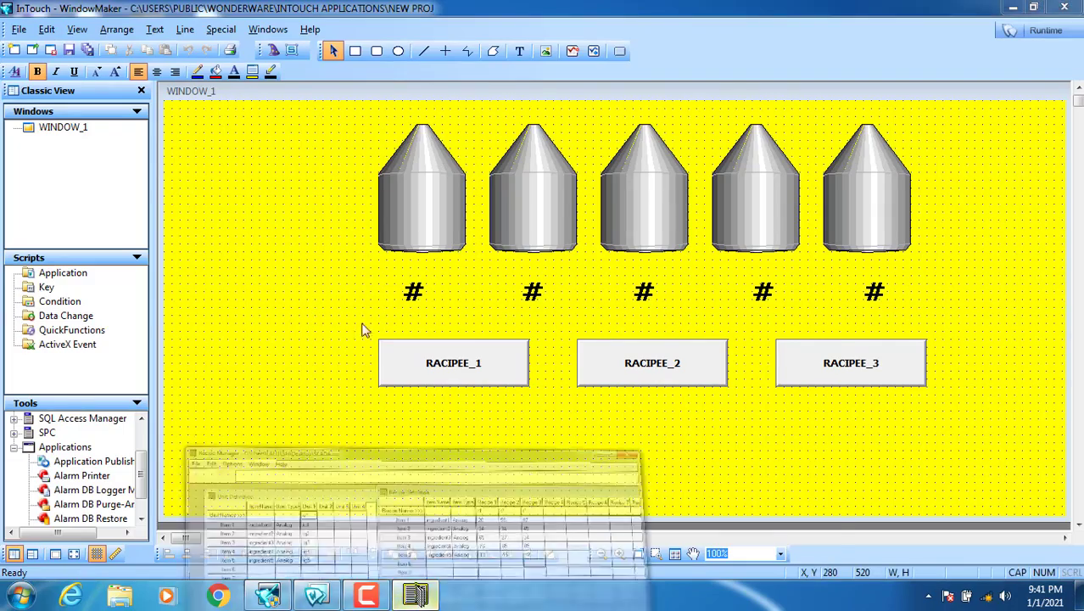
pyautogui.moveTo(374, 361); pyautogui.dragTo(291, 169)
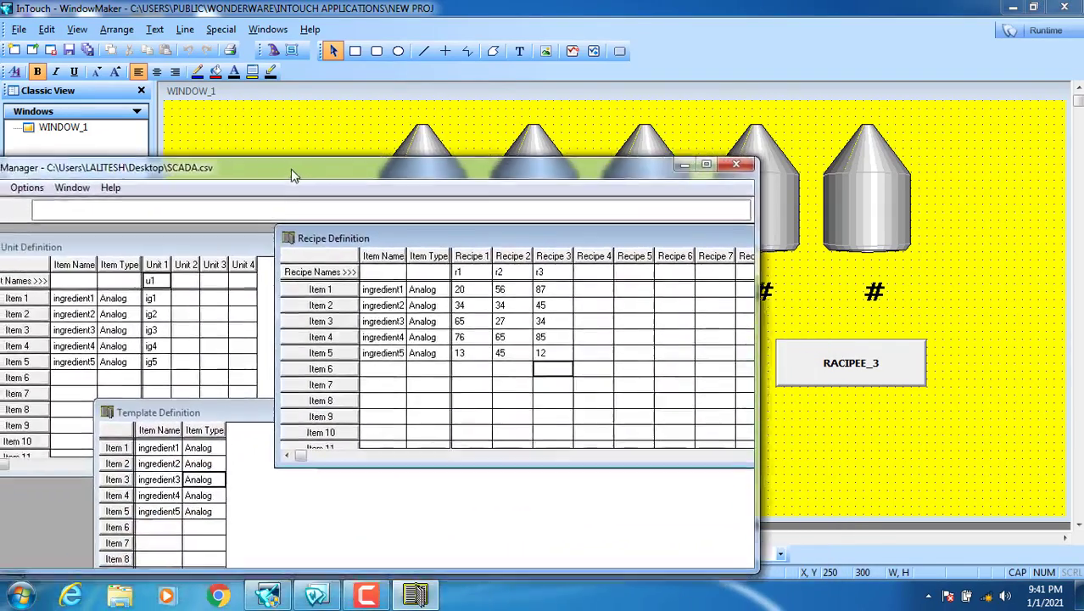